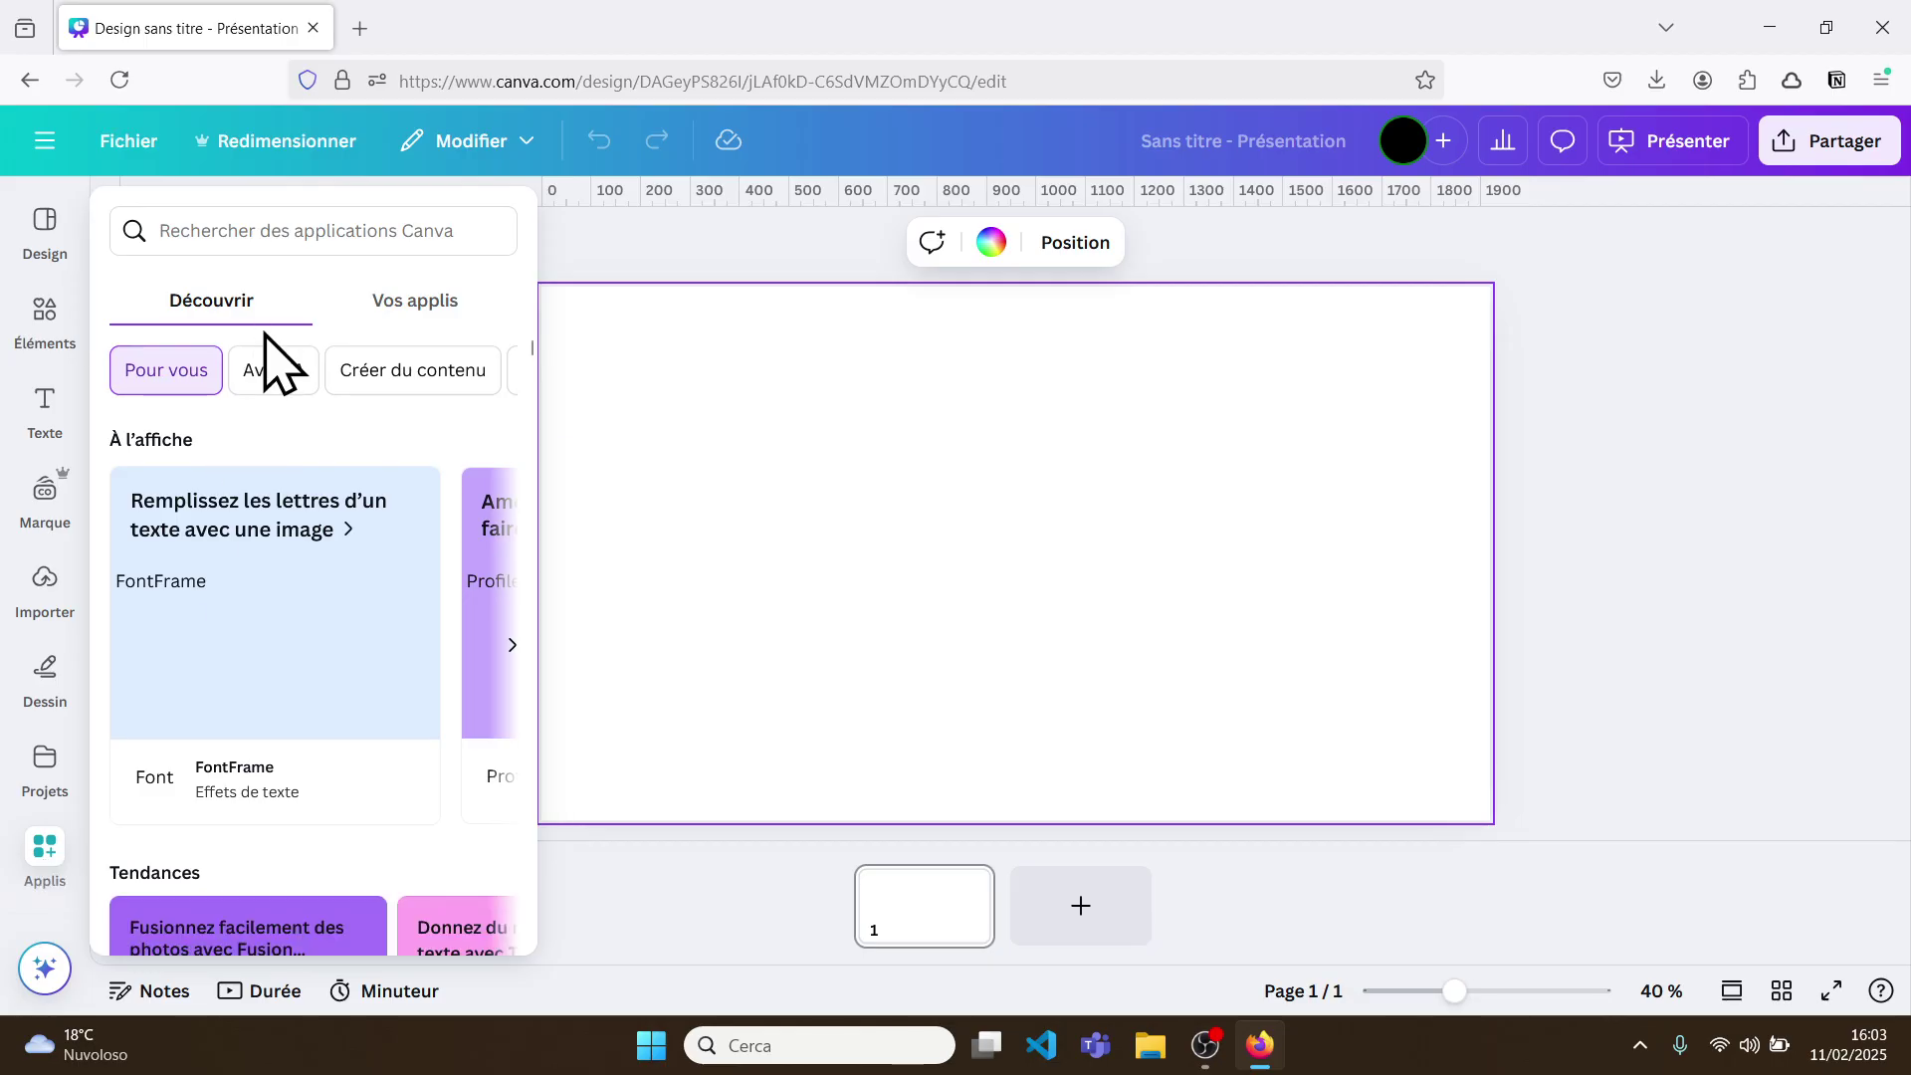
Search the apps for "picto" and open Pictogram Maker
click(260, 231)
text(picto)
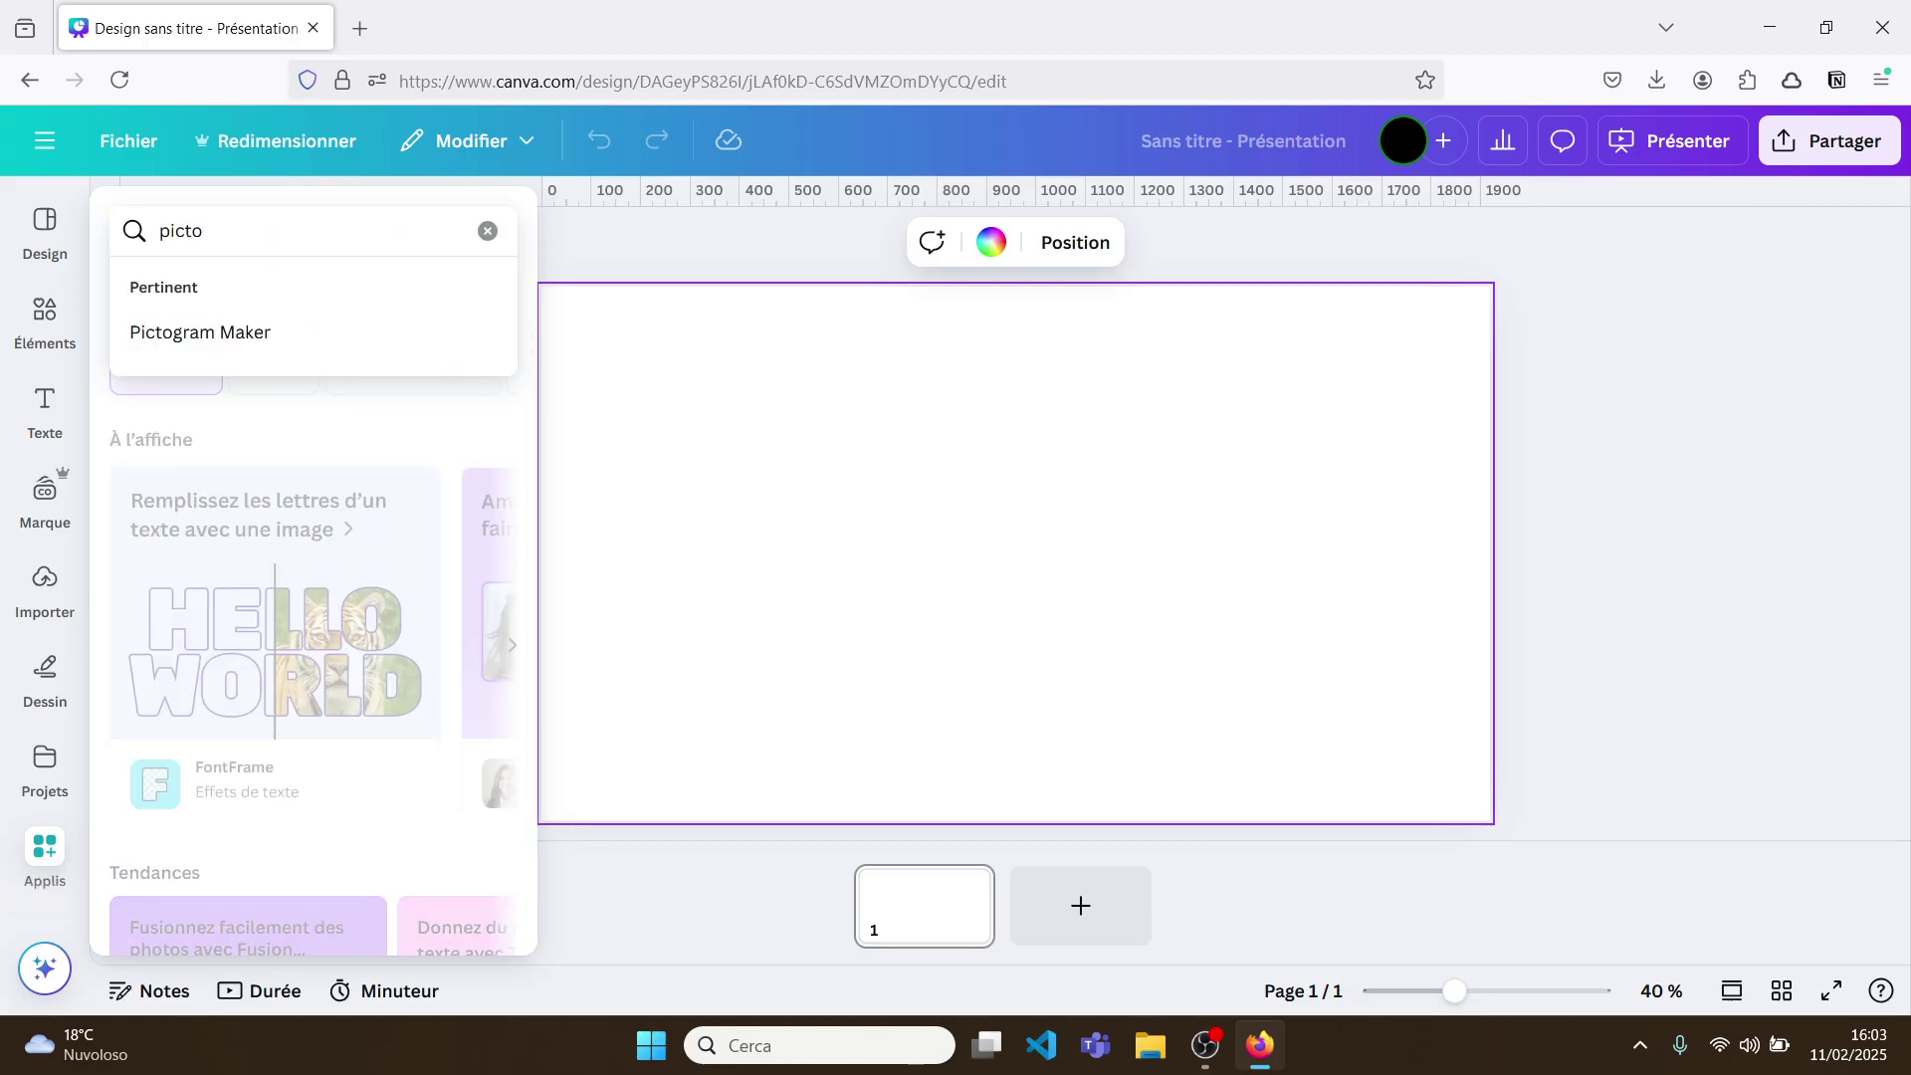
key(Down)
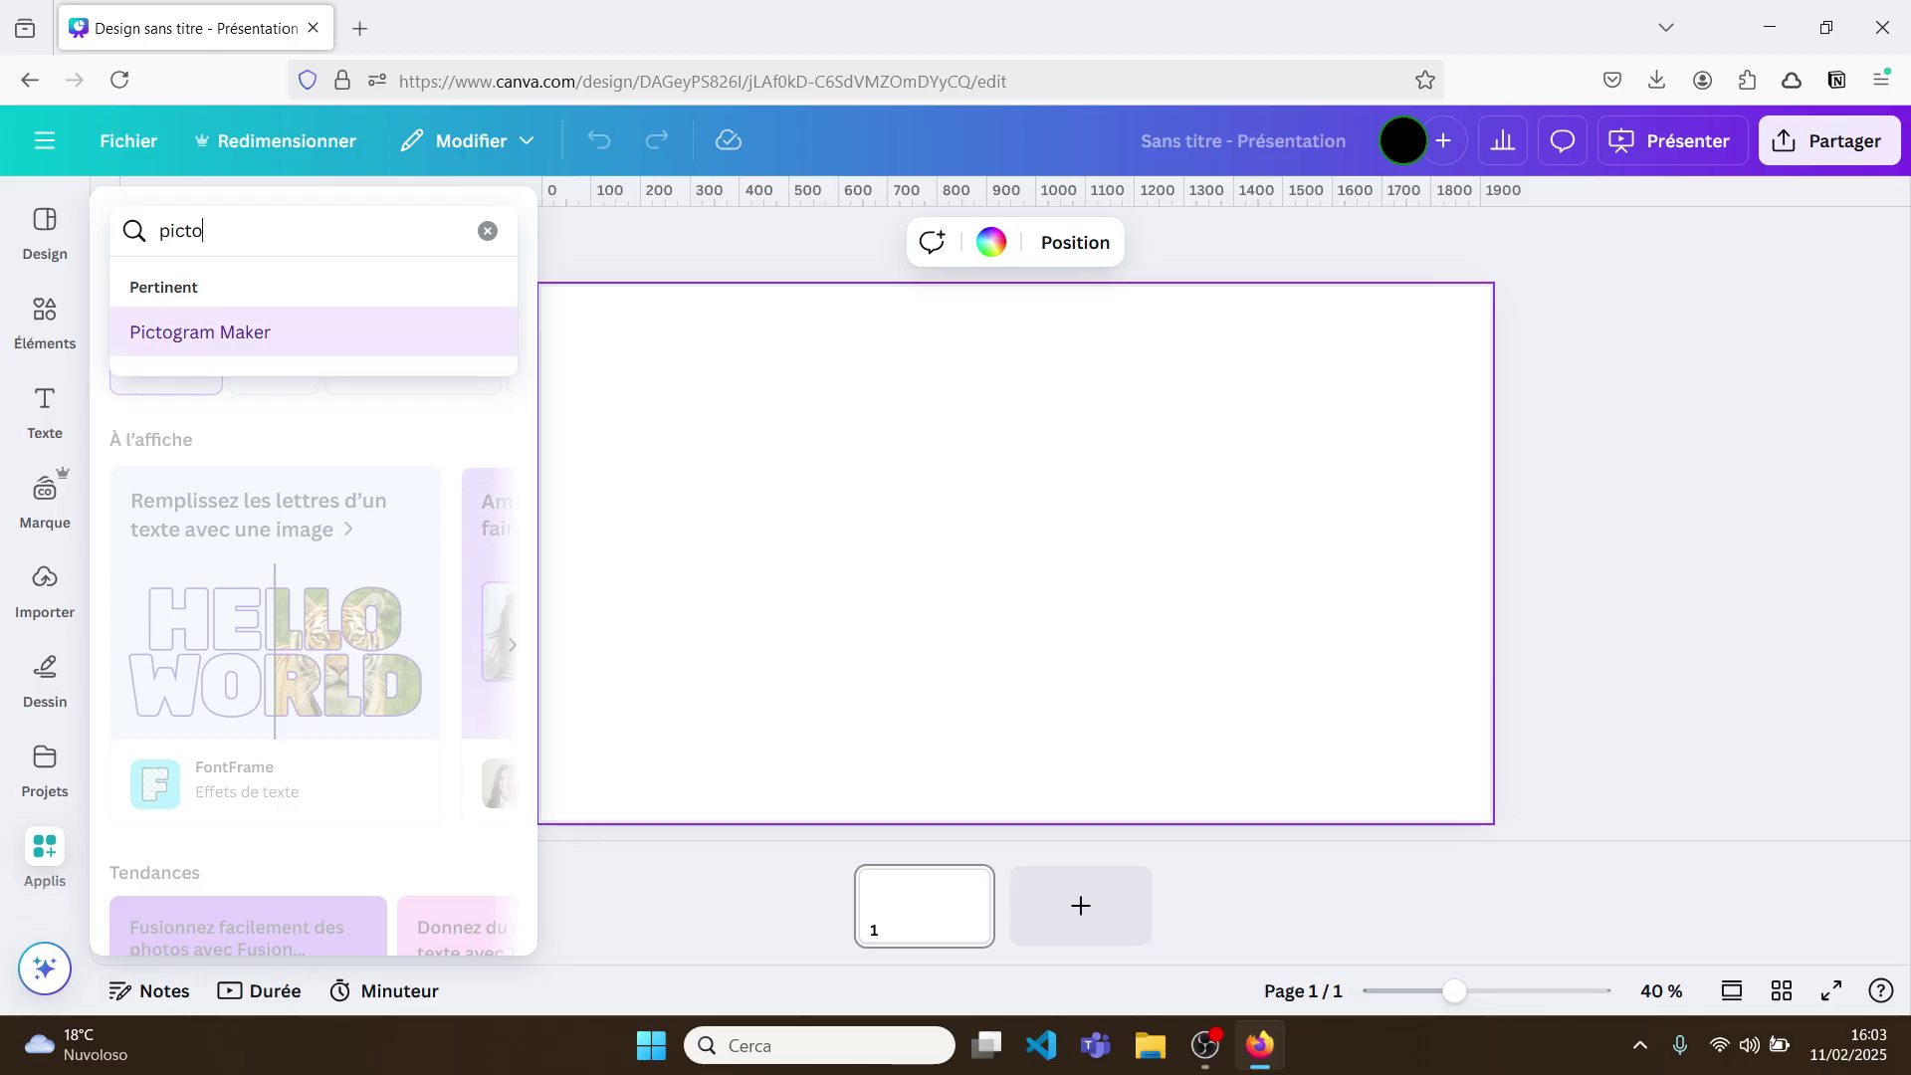
key(Return)
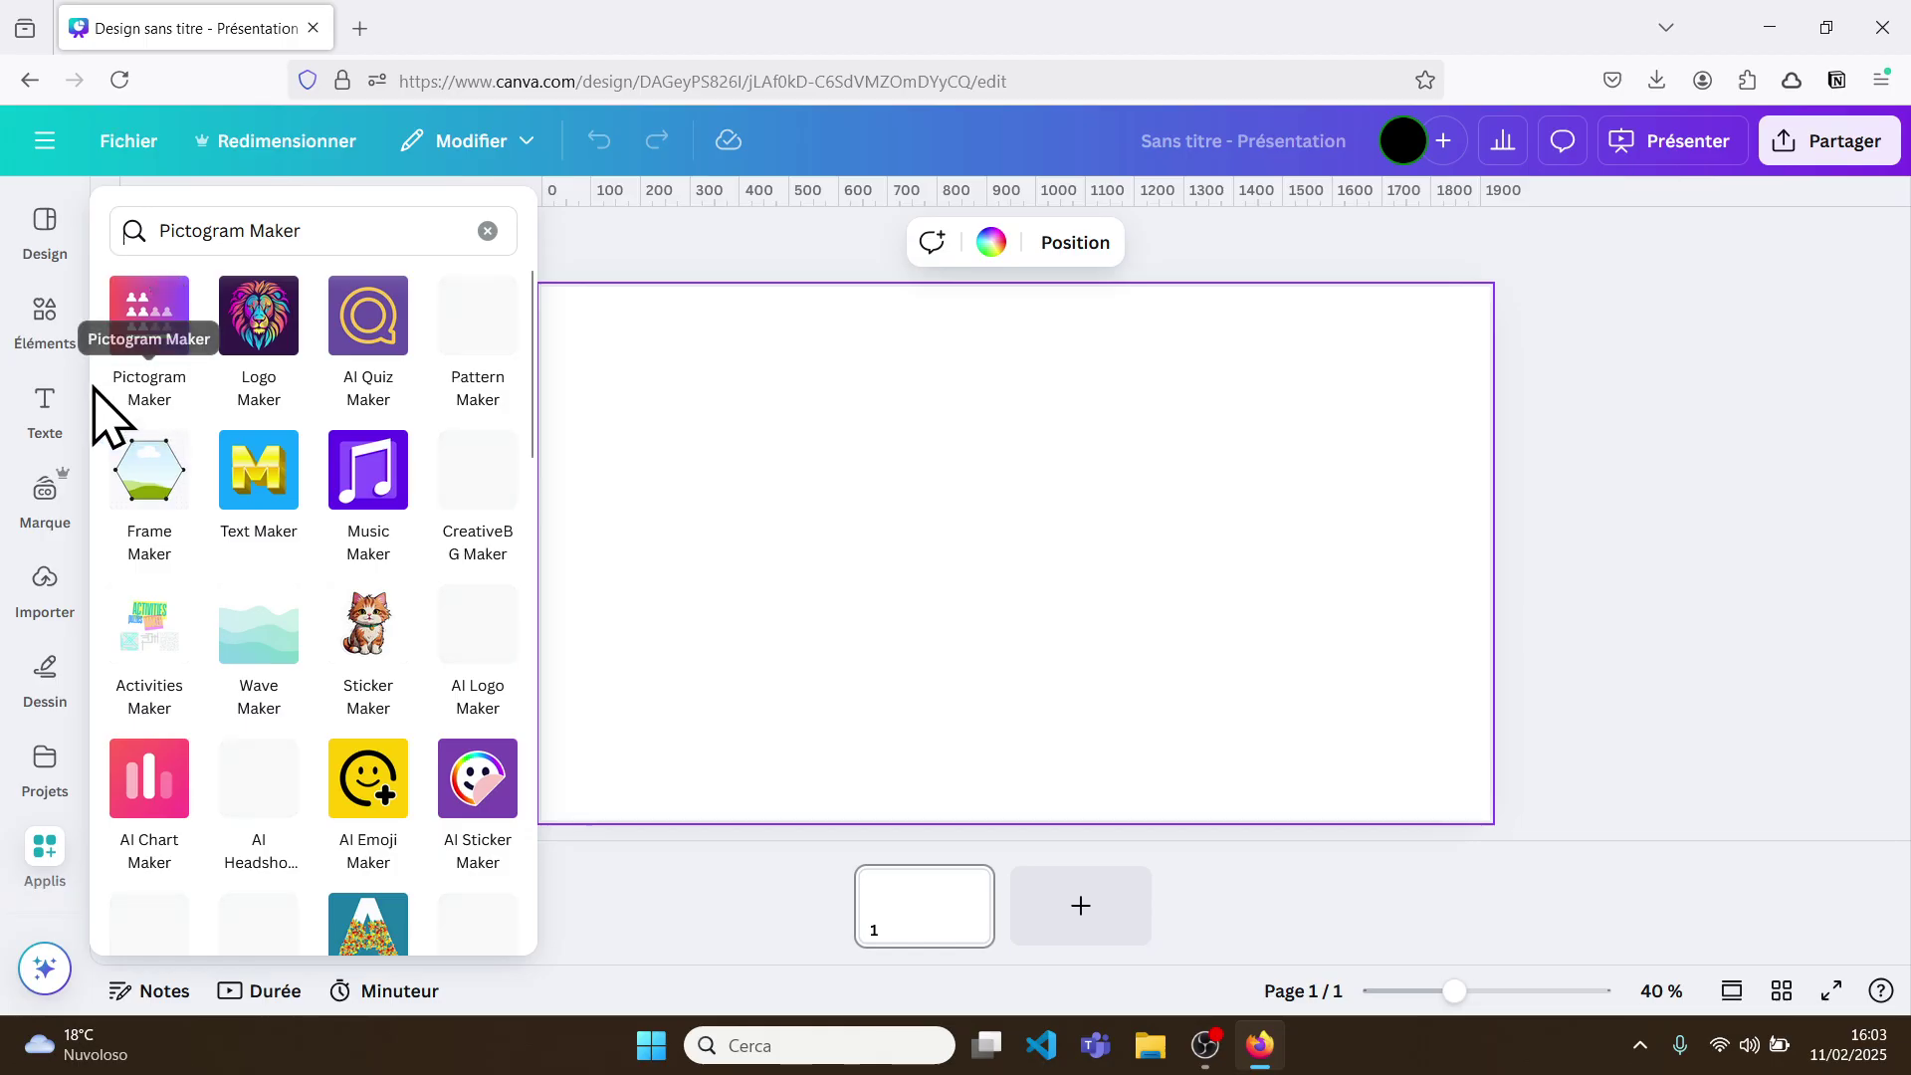
click(44, 403)
click(44, 851)
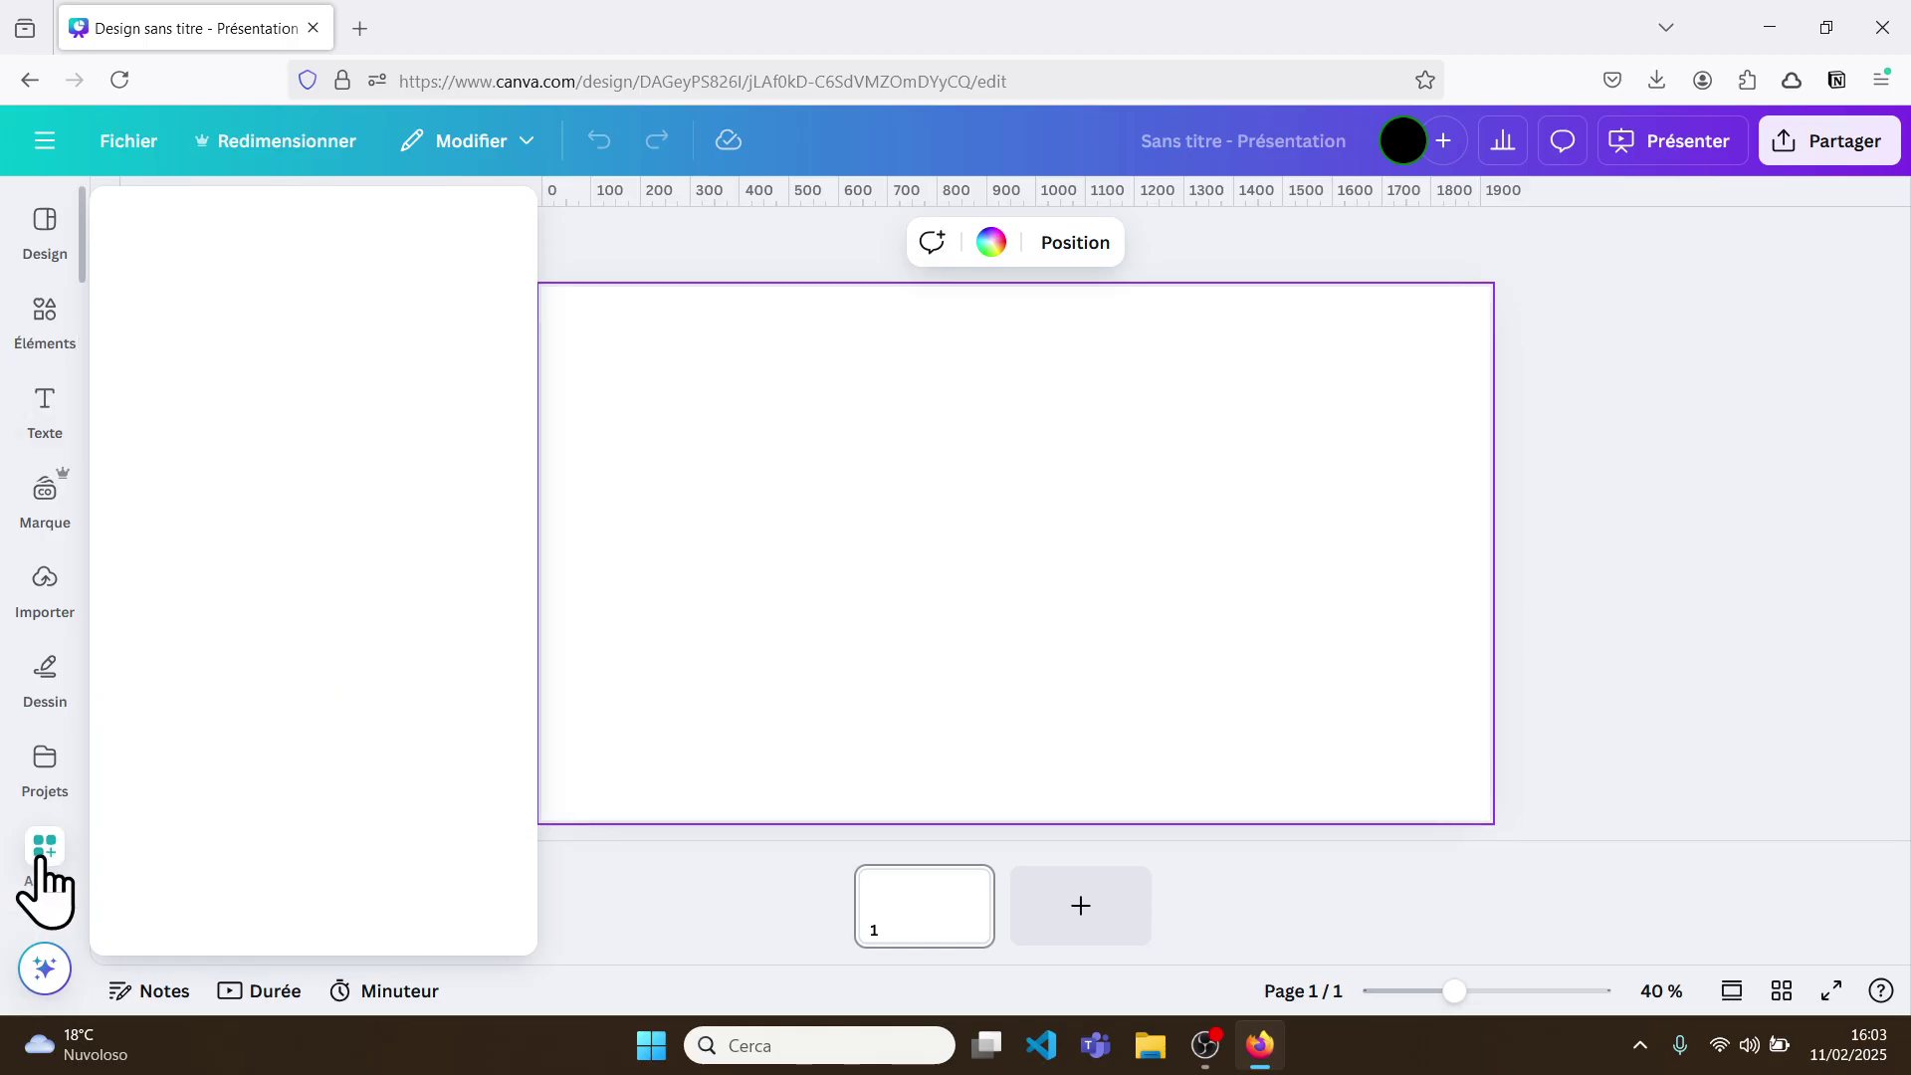
click(143, 320)
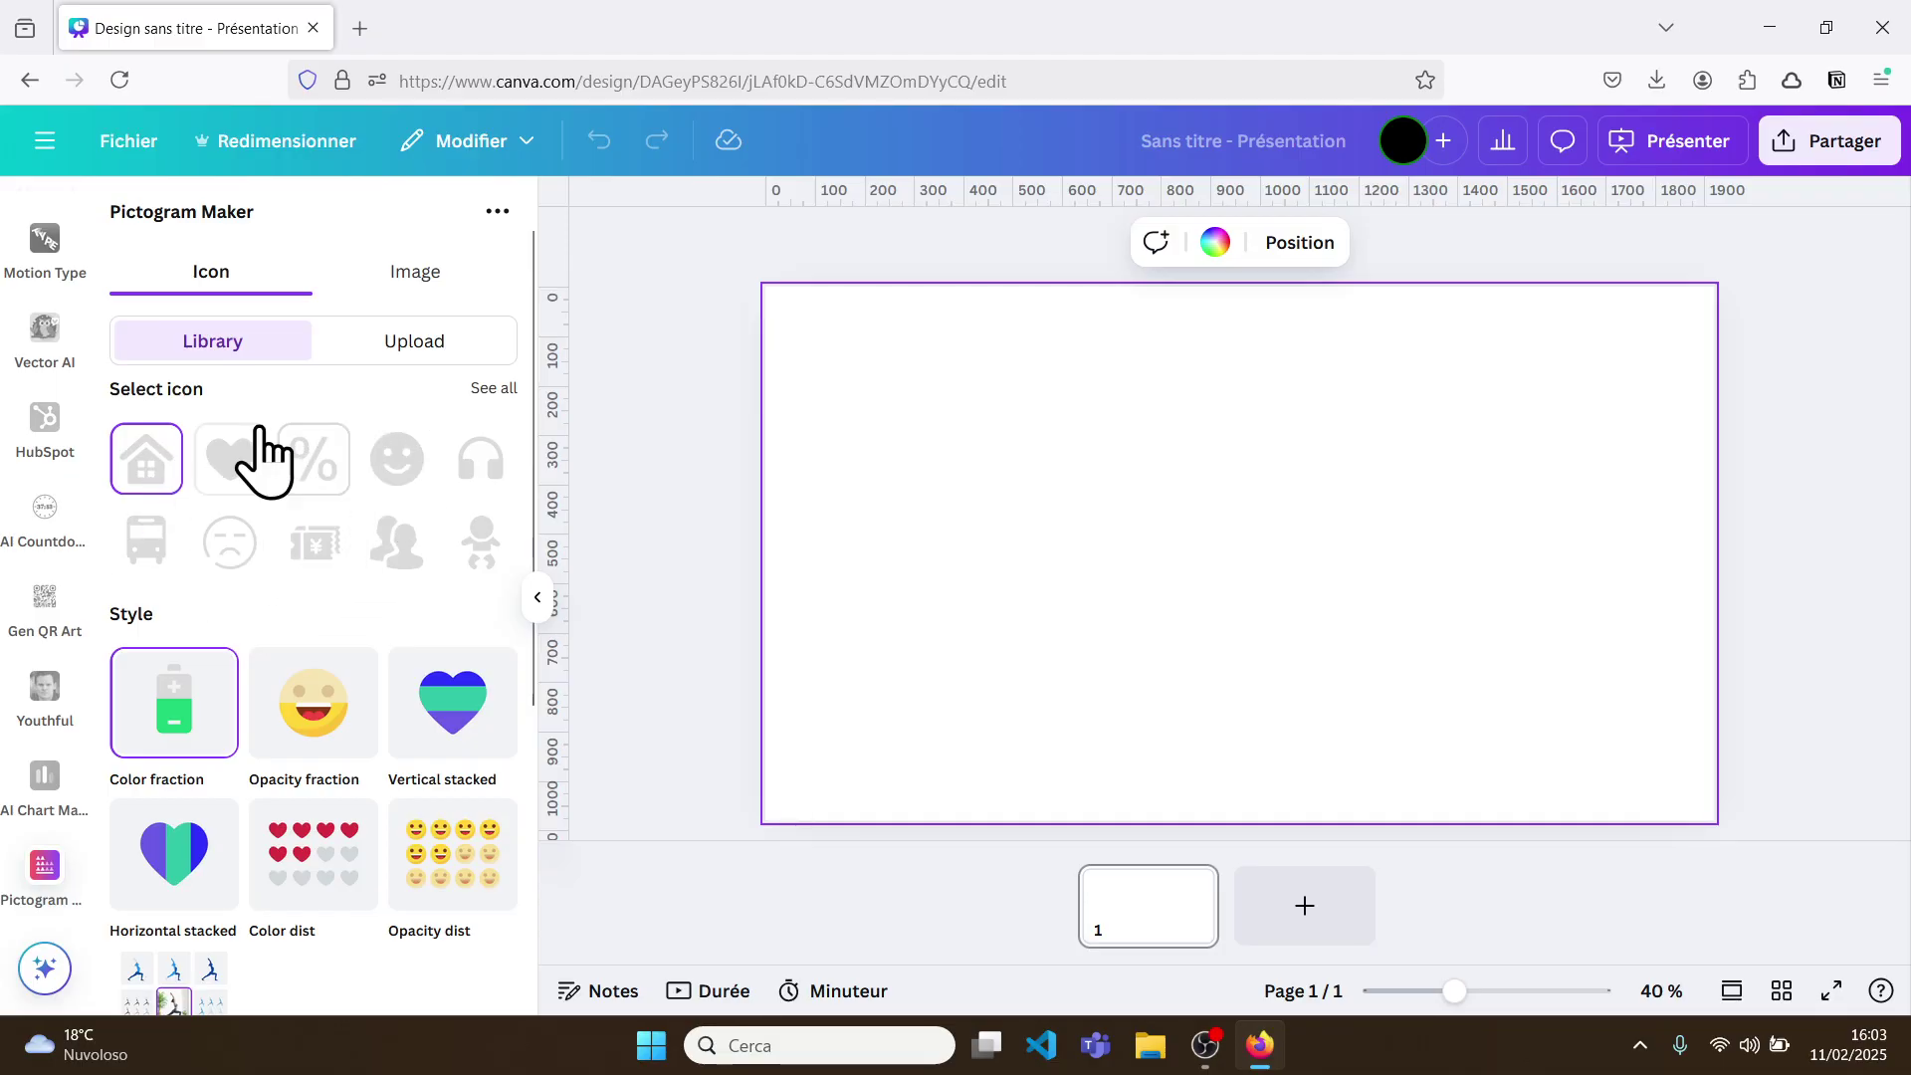
Choose the apple from the full icon library and check the option for uploading a custom icon
click(484, 390)
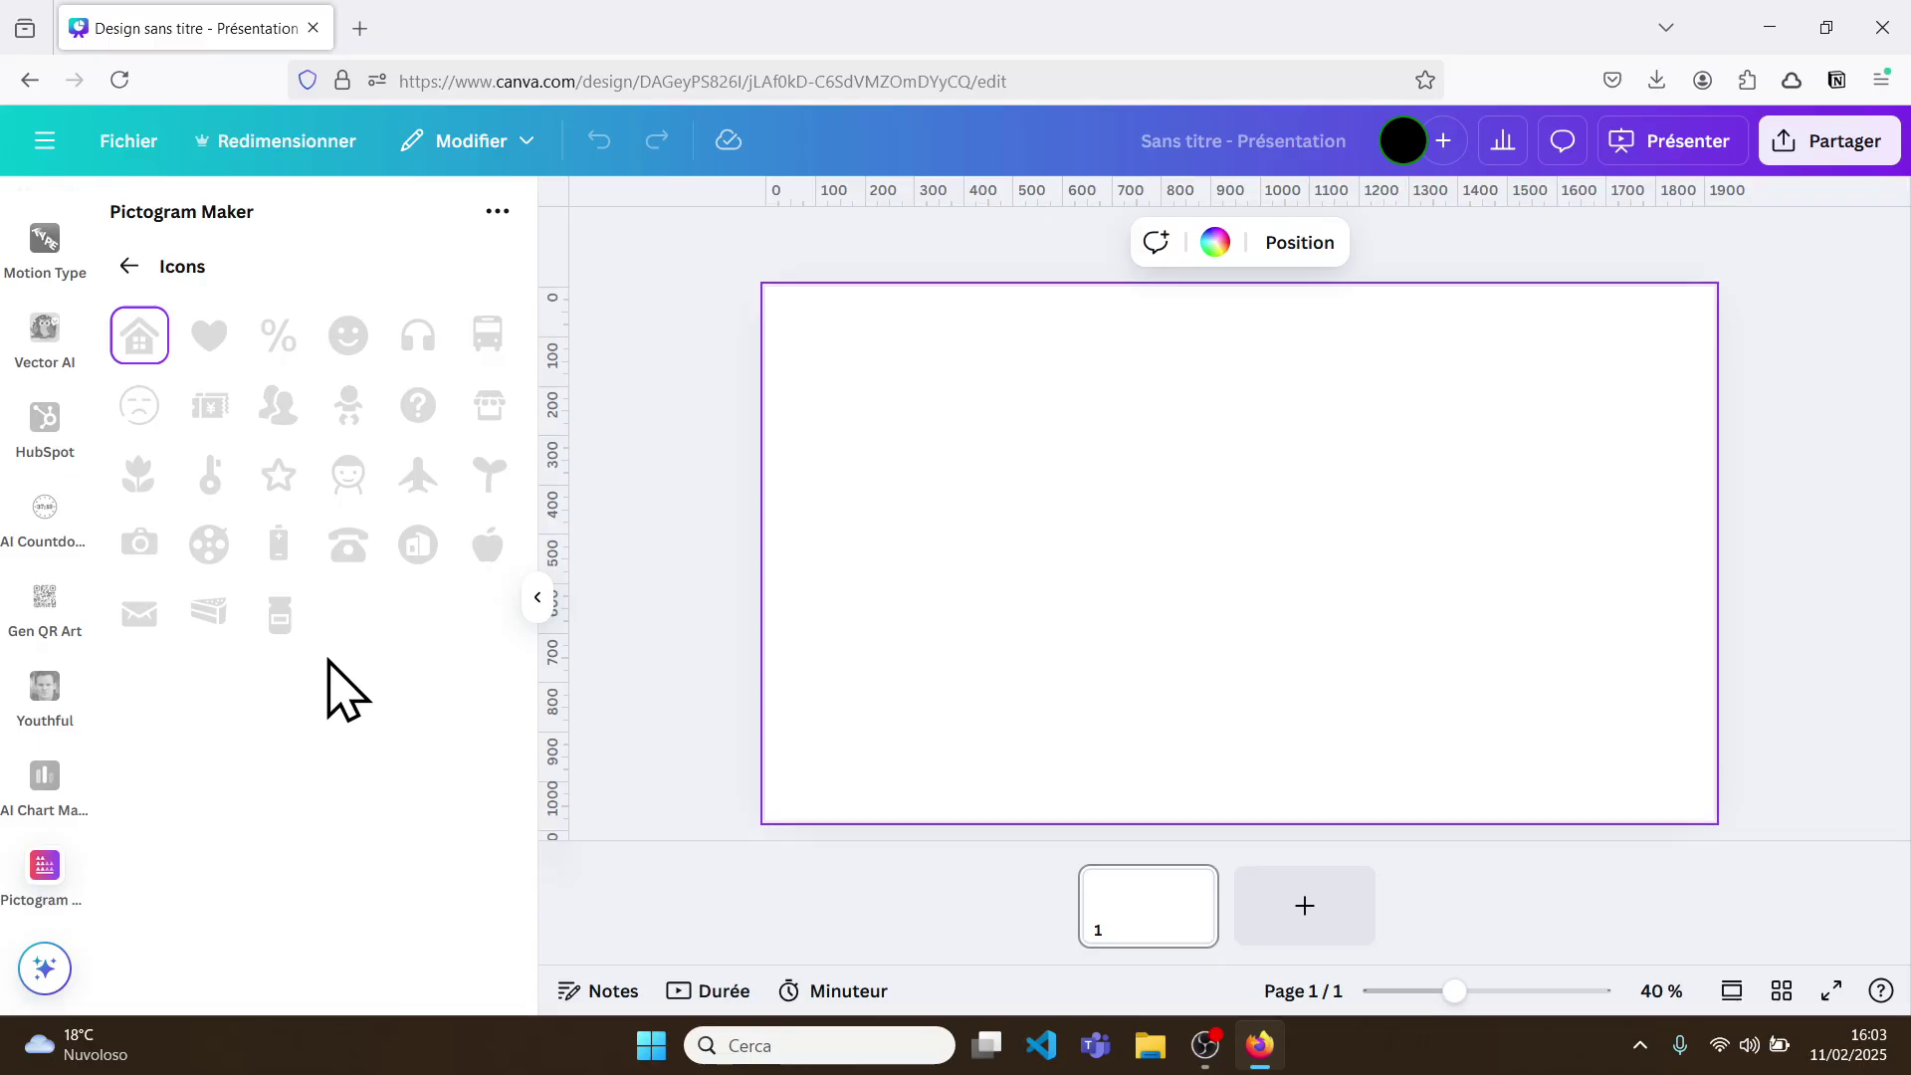
click(489, 545)
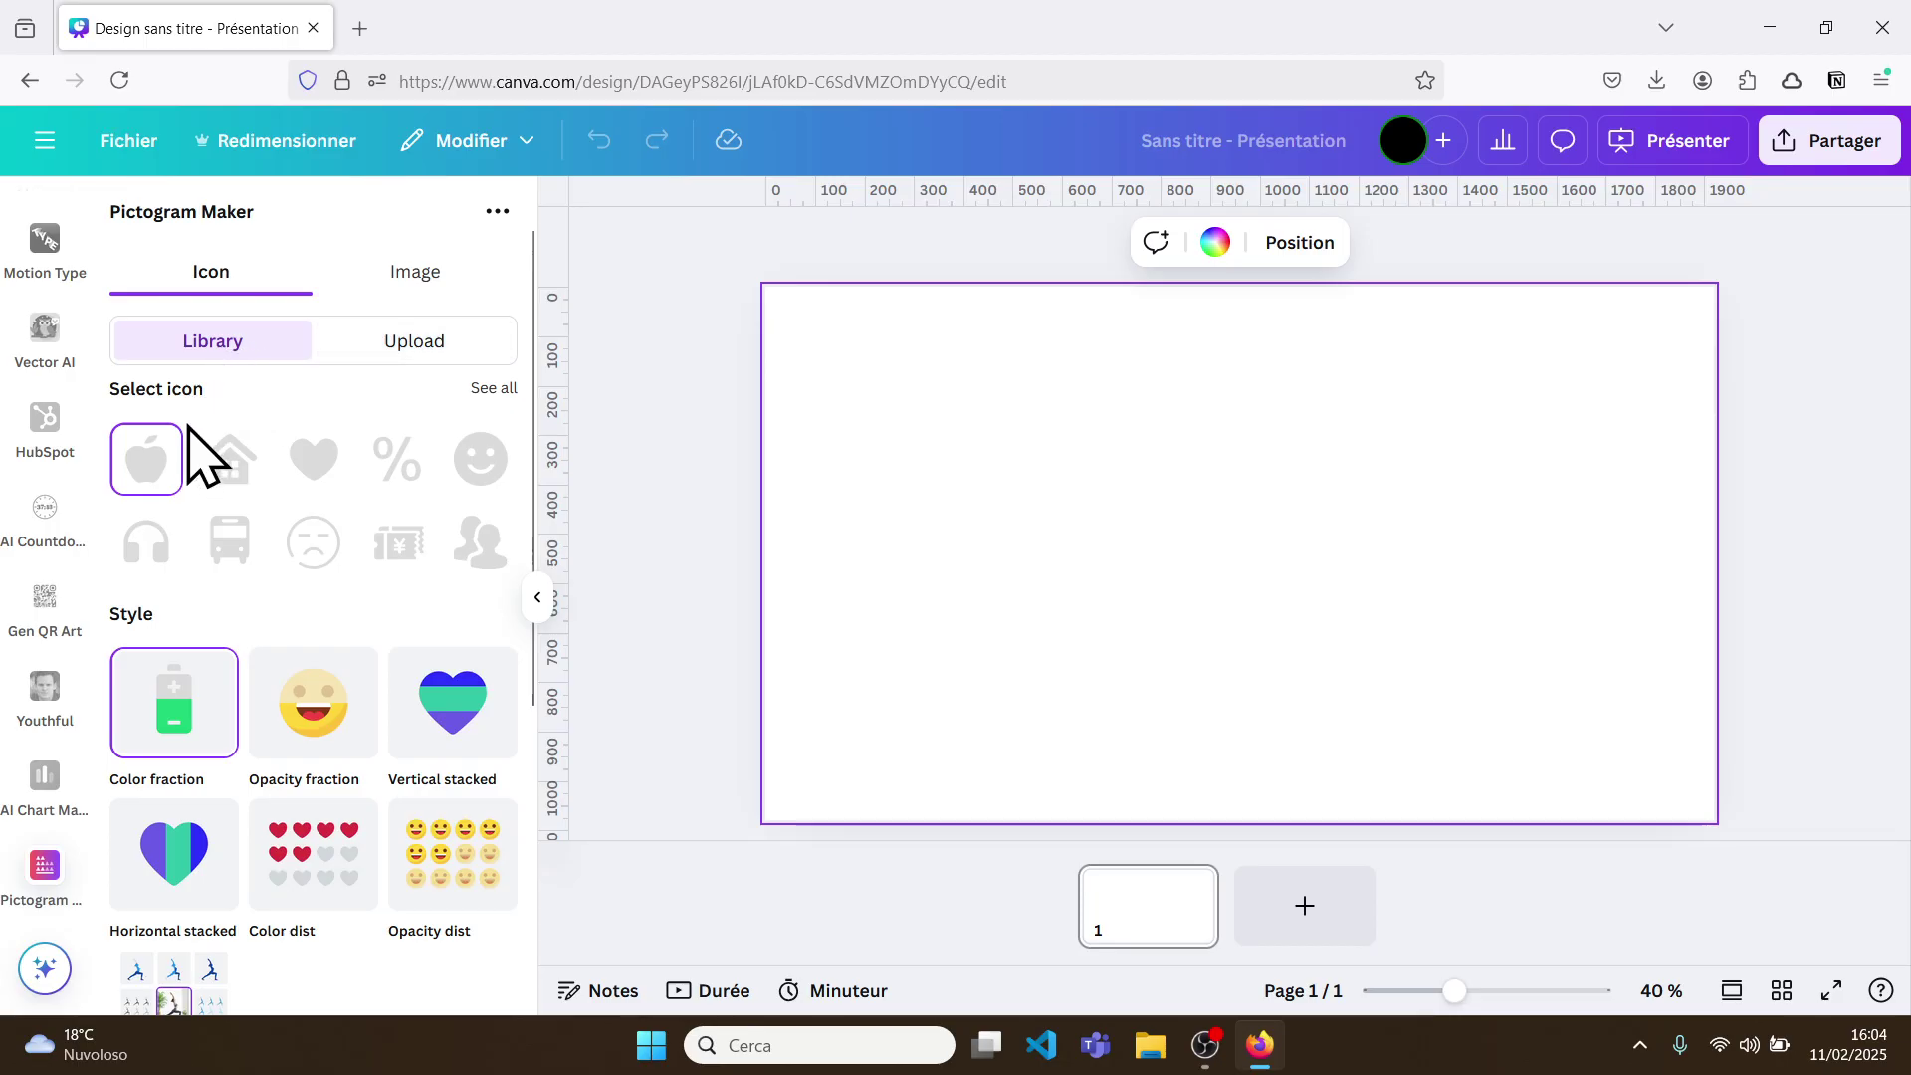
click(430, 348)
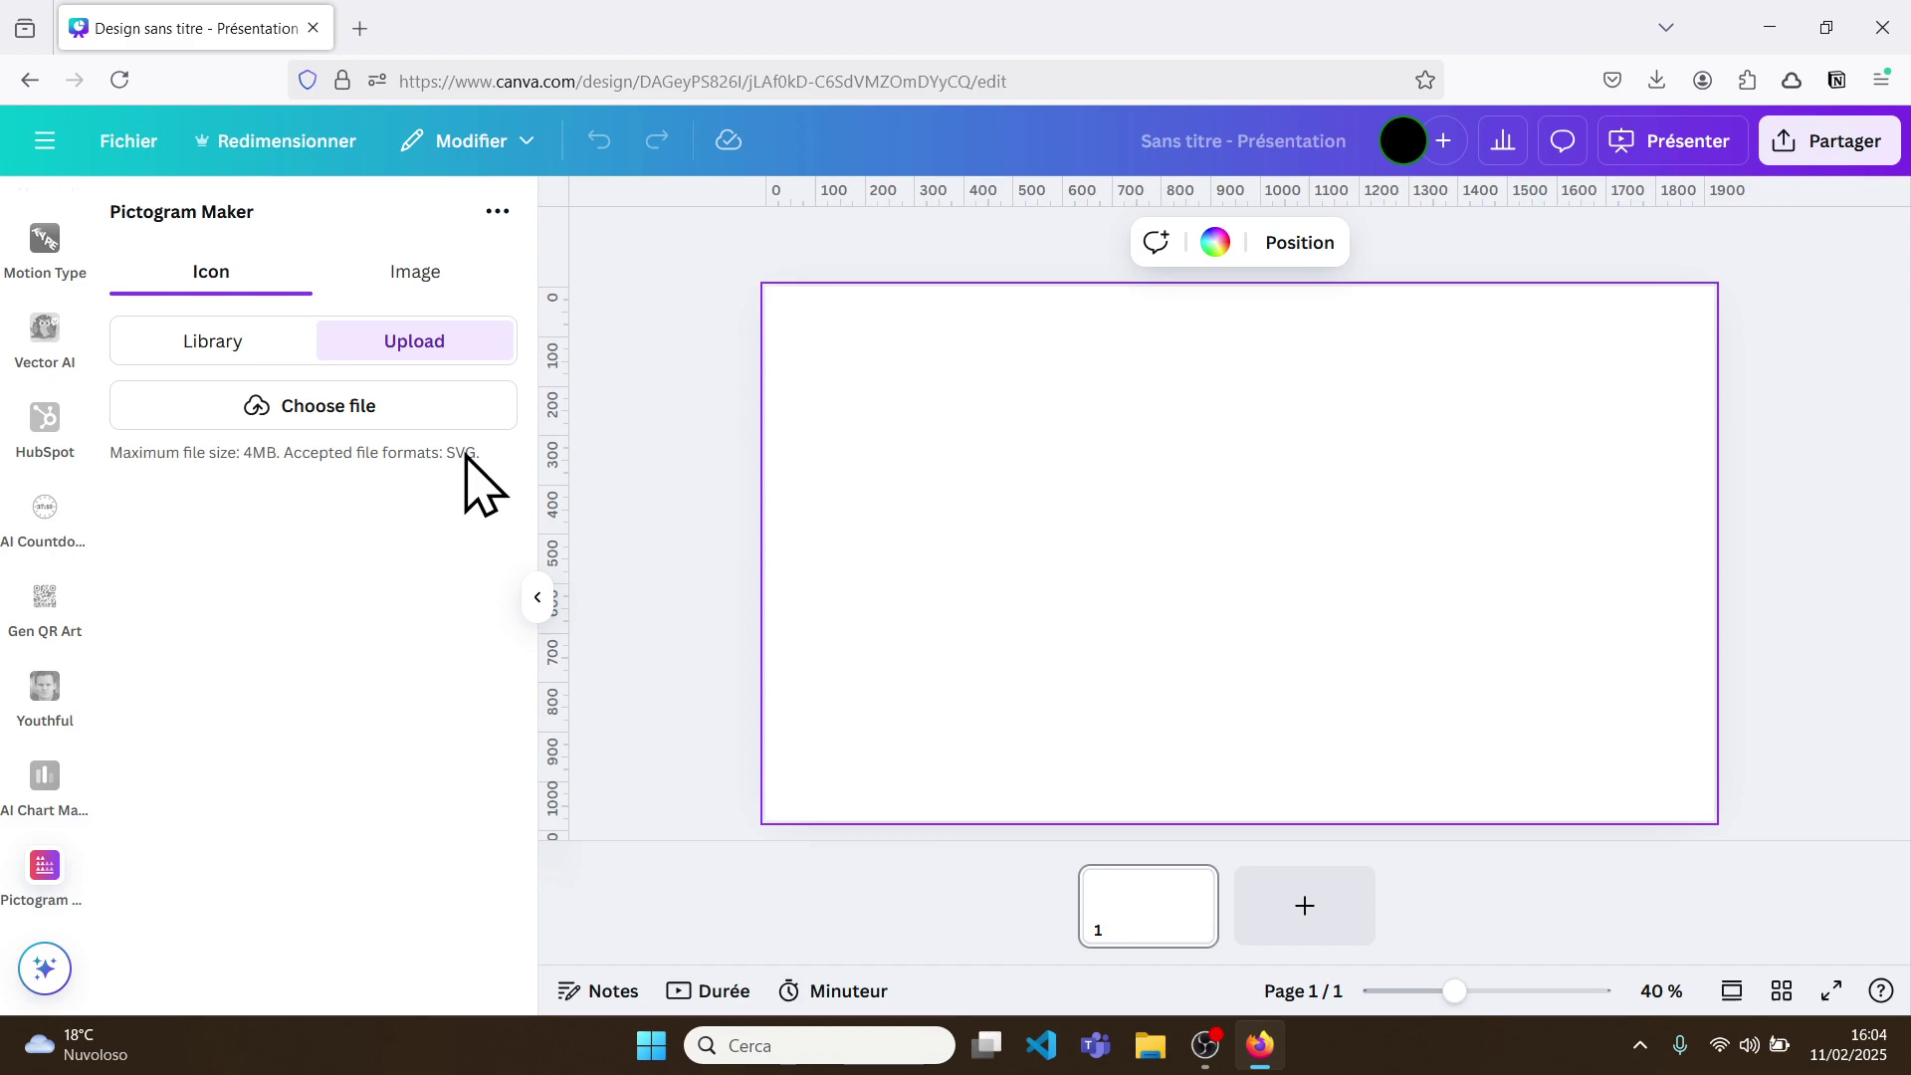
click(249, 344)
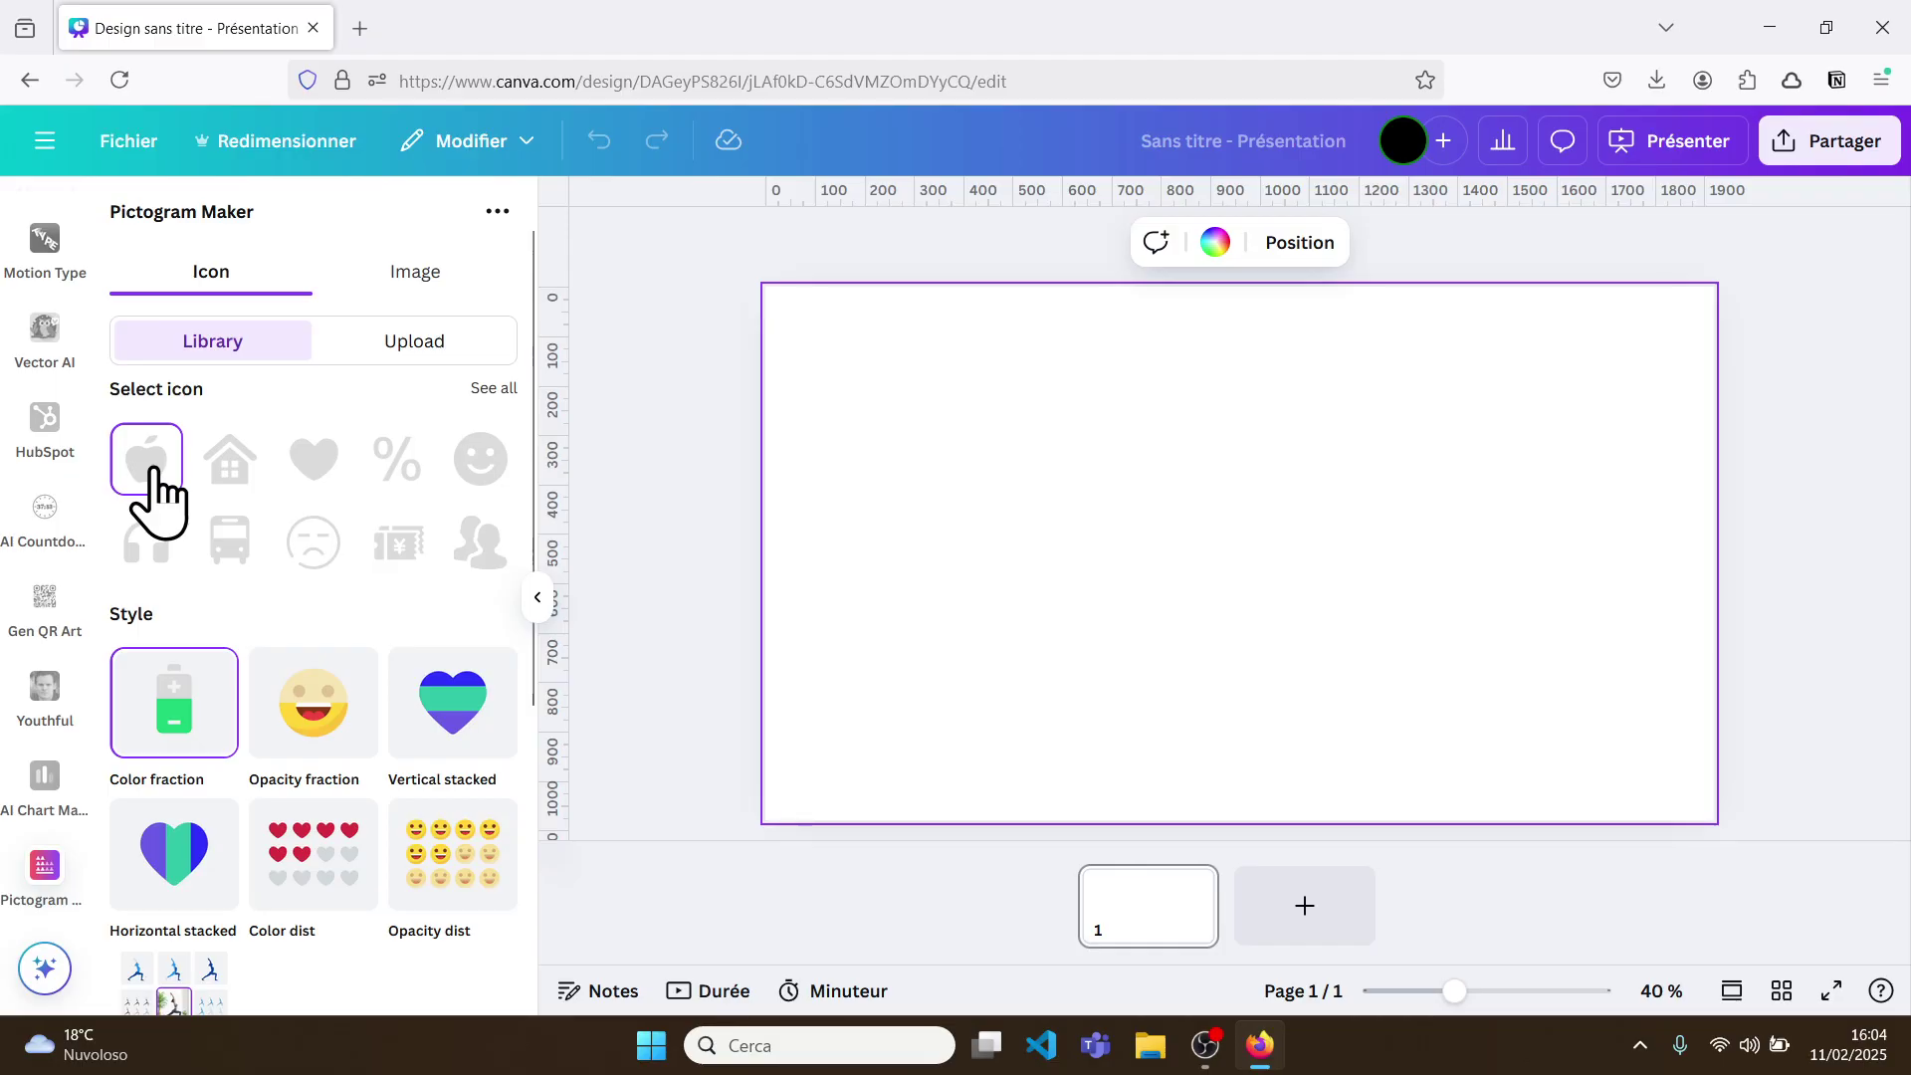
For the Color fraction style, set the fill percentage to 26 and the fill color to red #E23939
scroll(239, 617, down, 1)
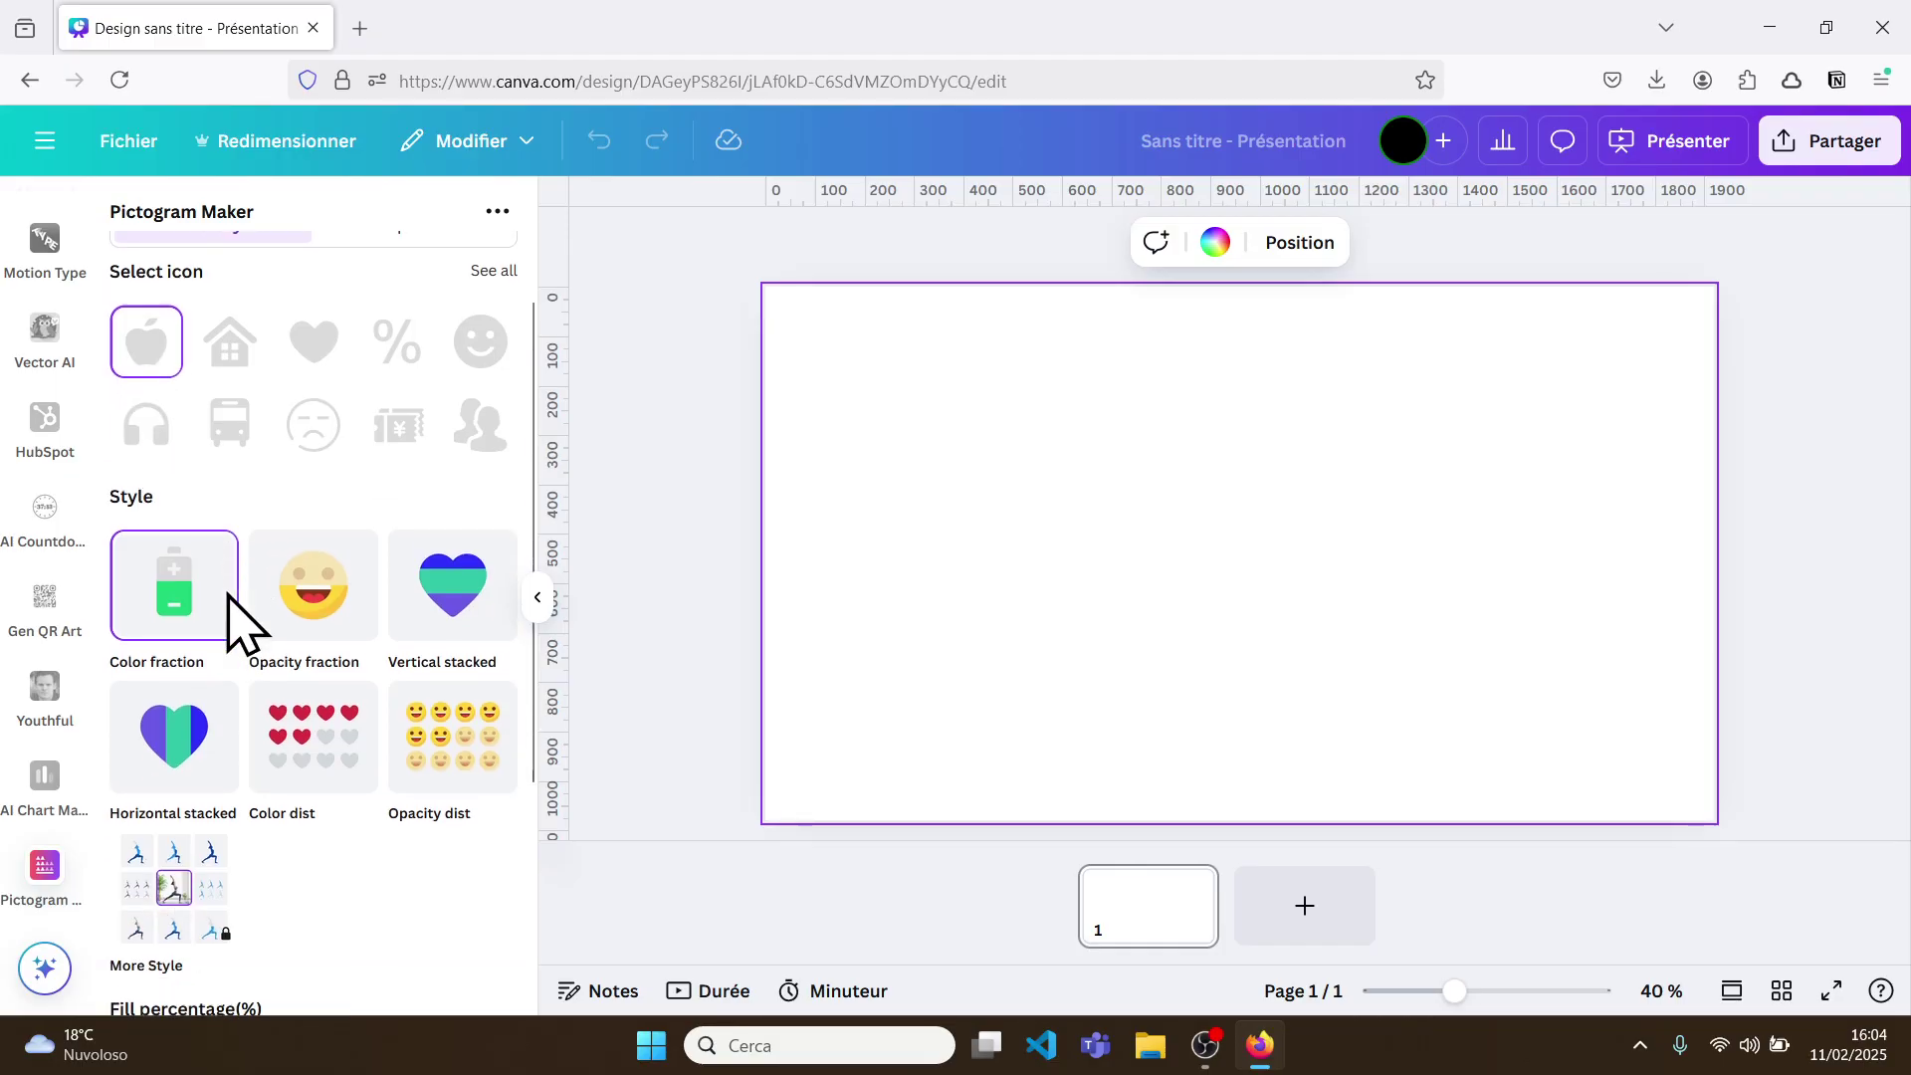
scroll(230, 622, up, 1)
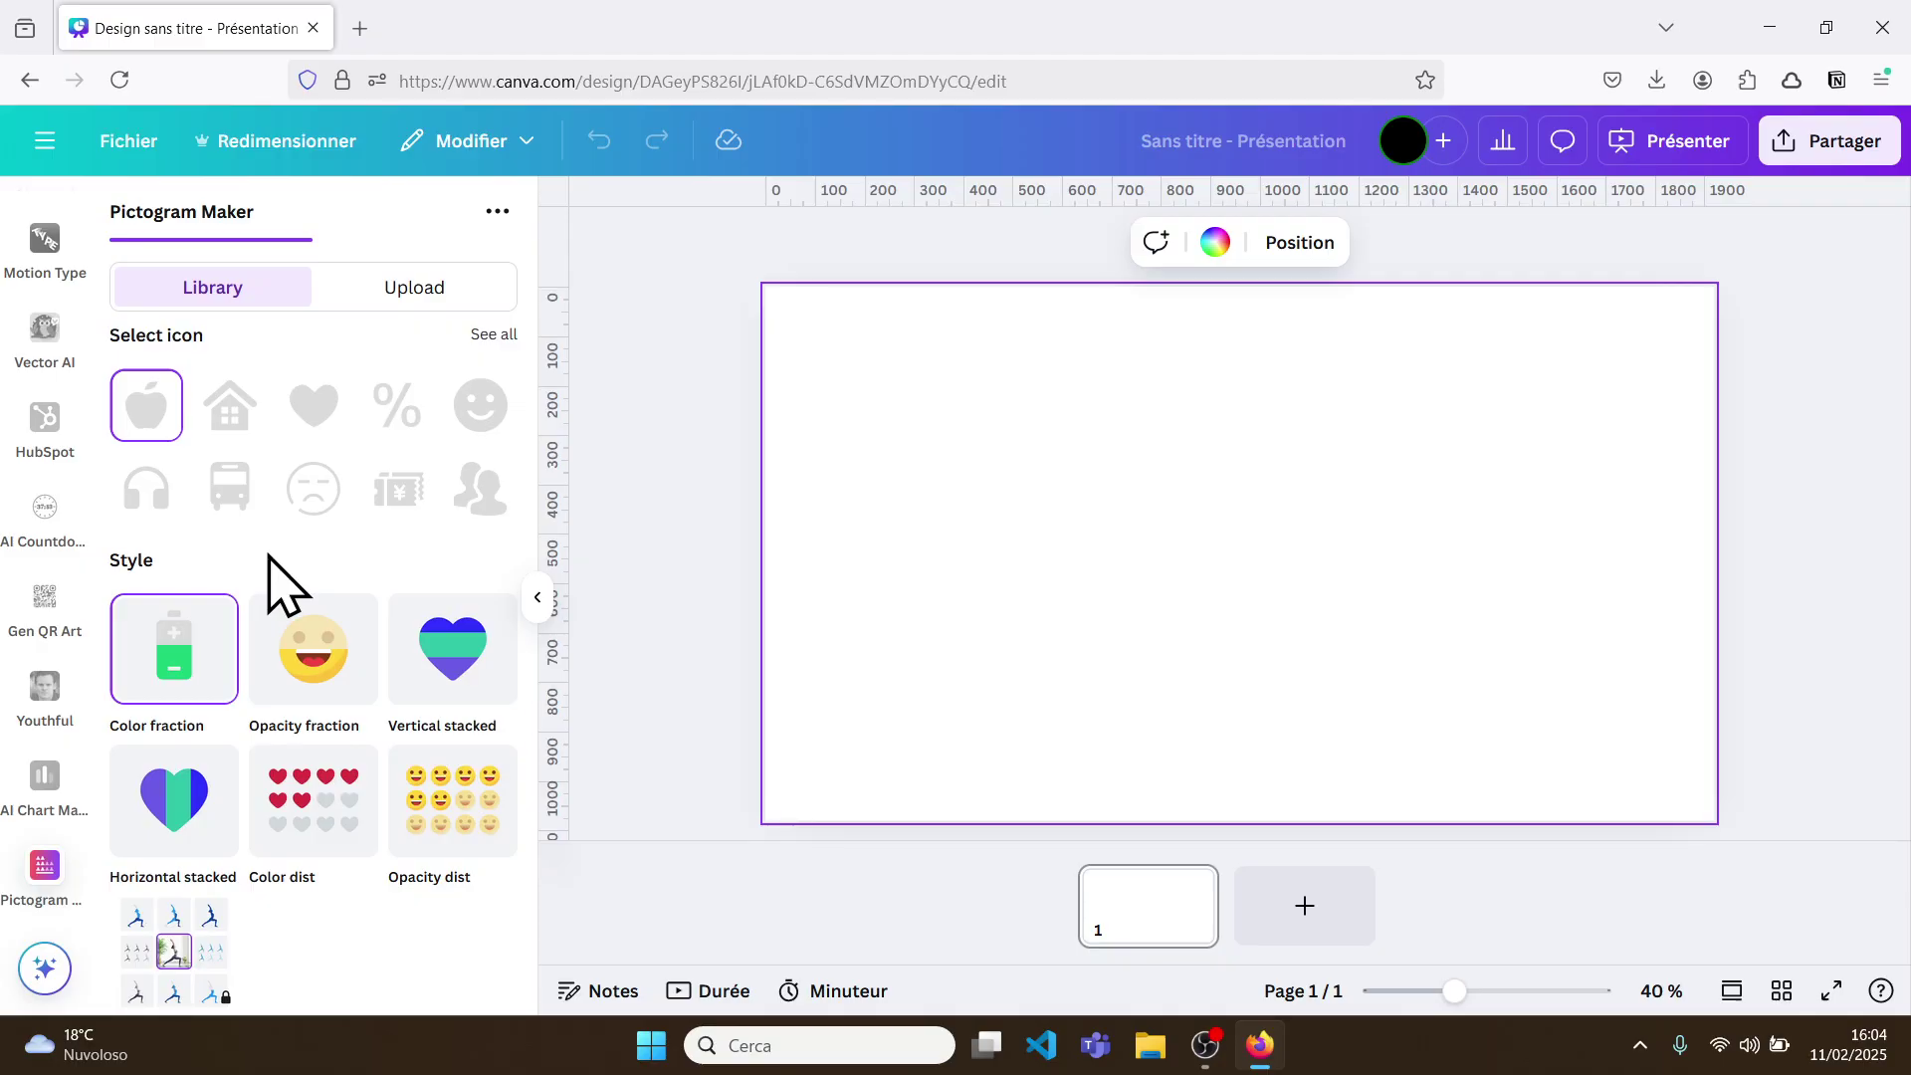
scroll(269, 557, down, 2)
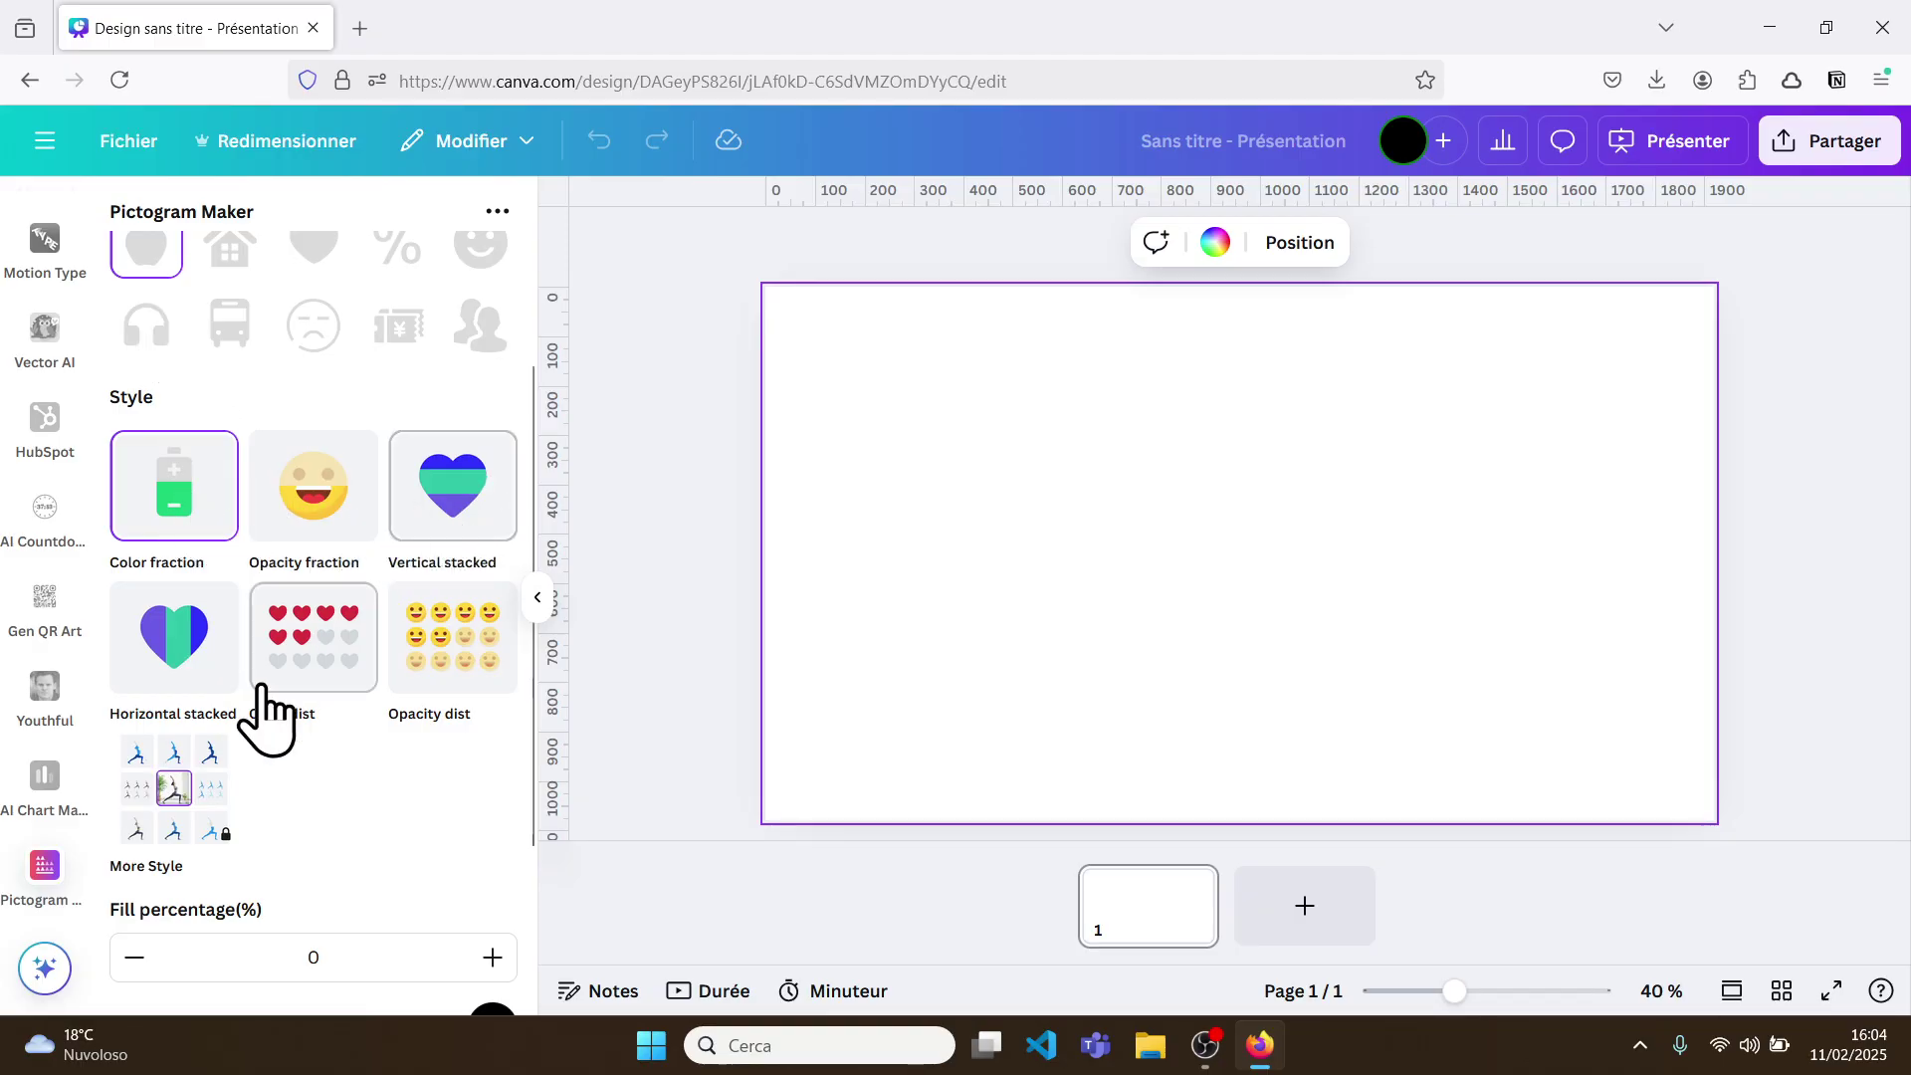
scroll(282, 811, down, 3)
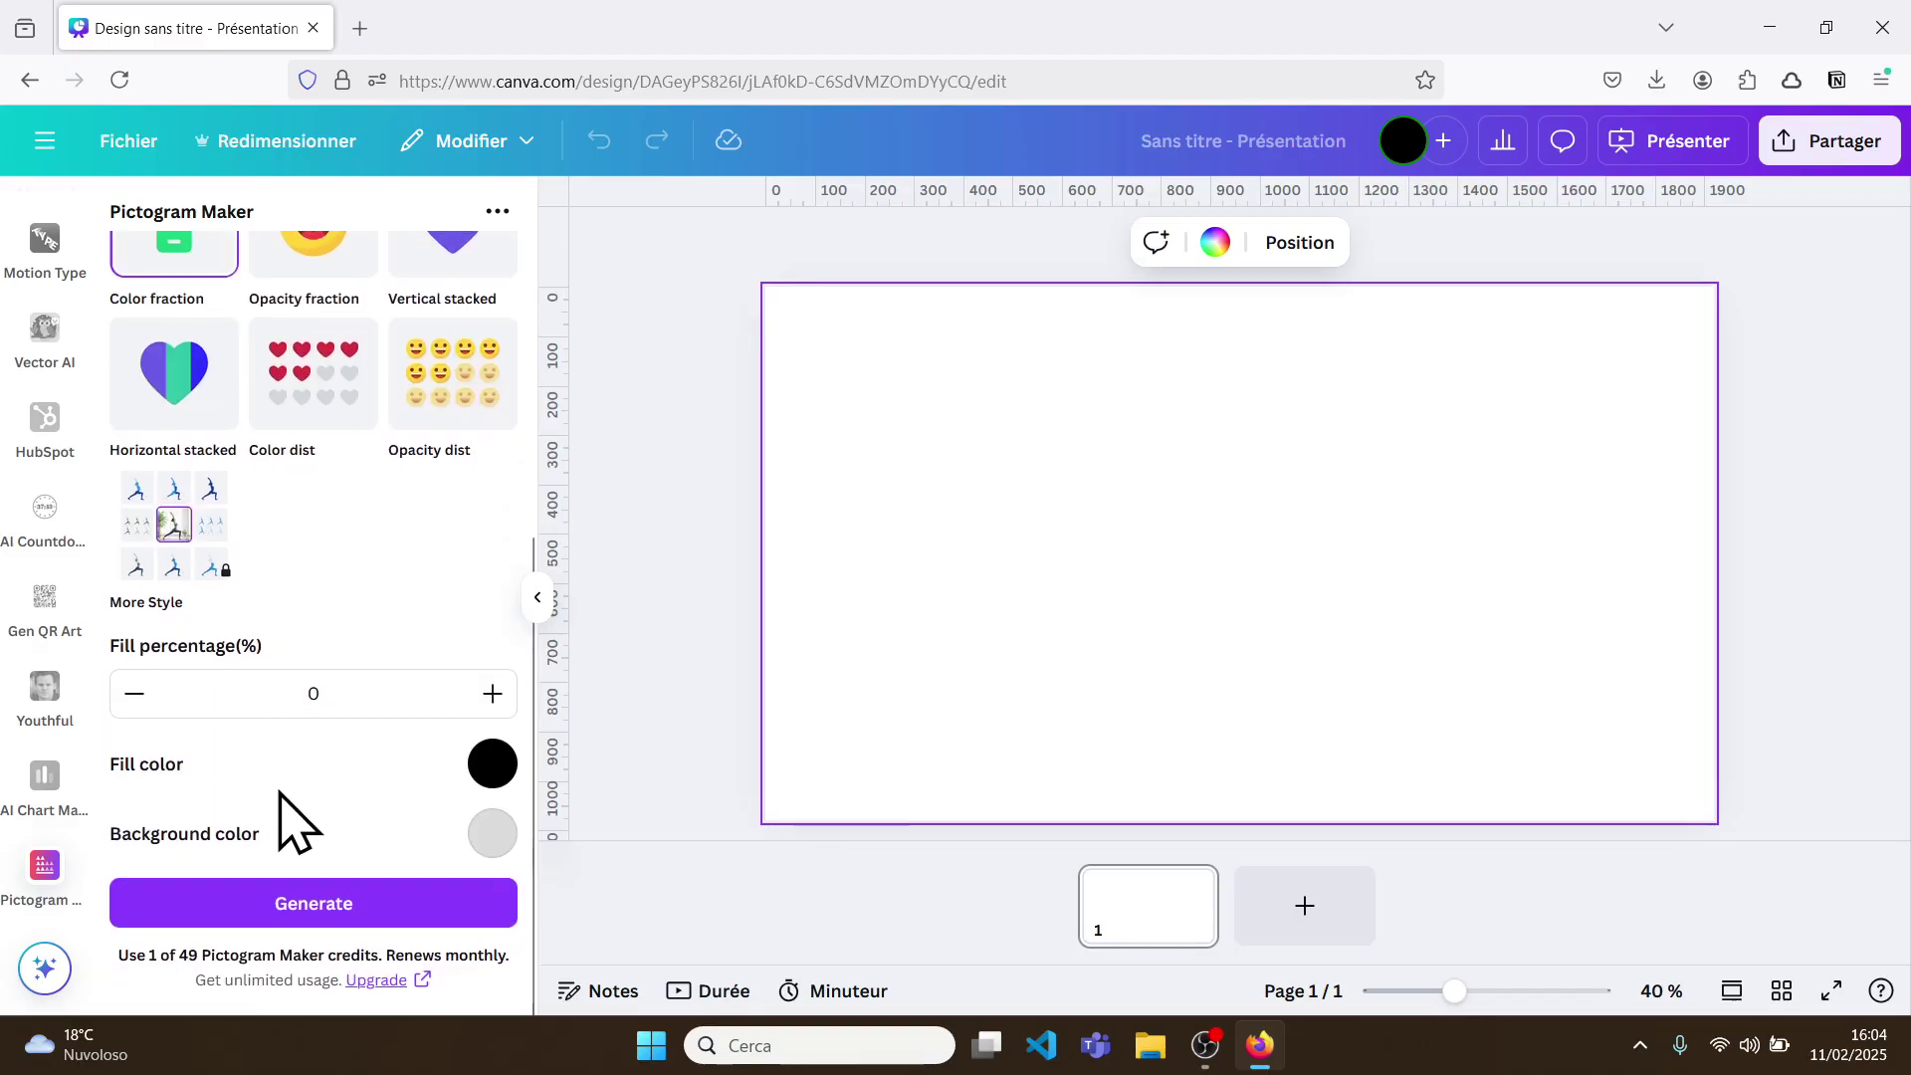
scroll(282, 811, up, 4)
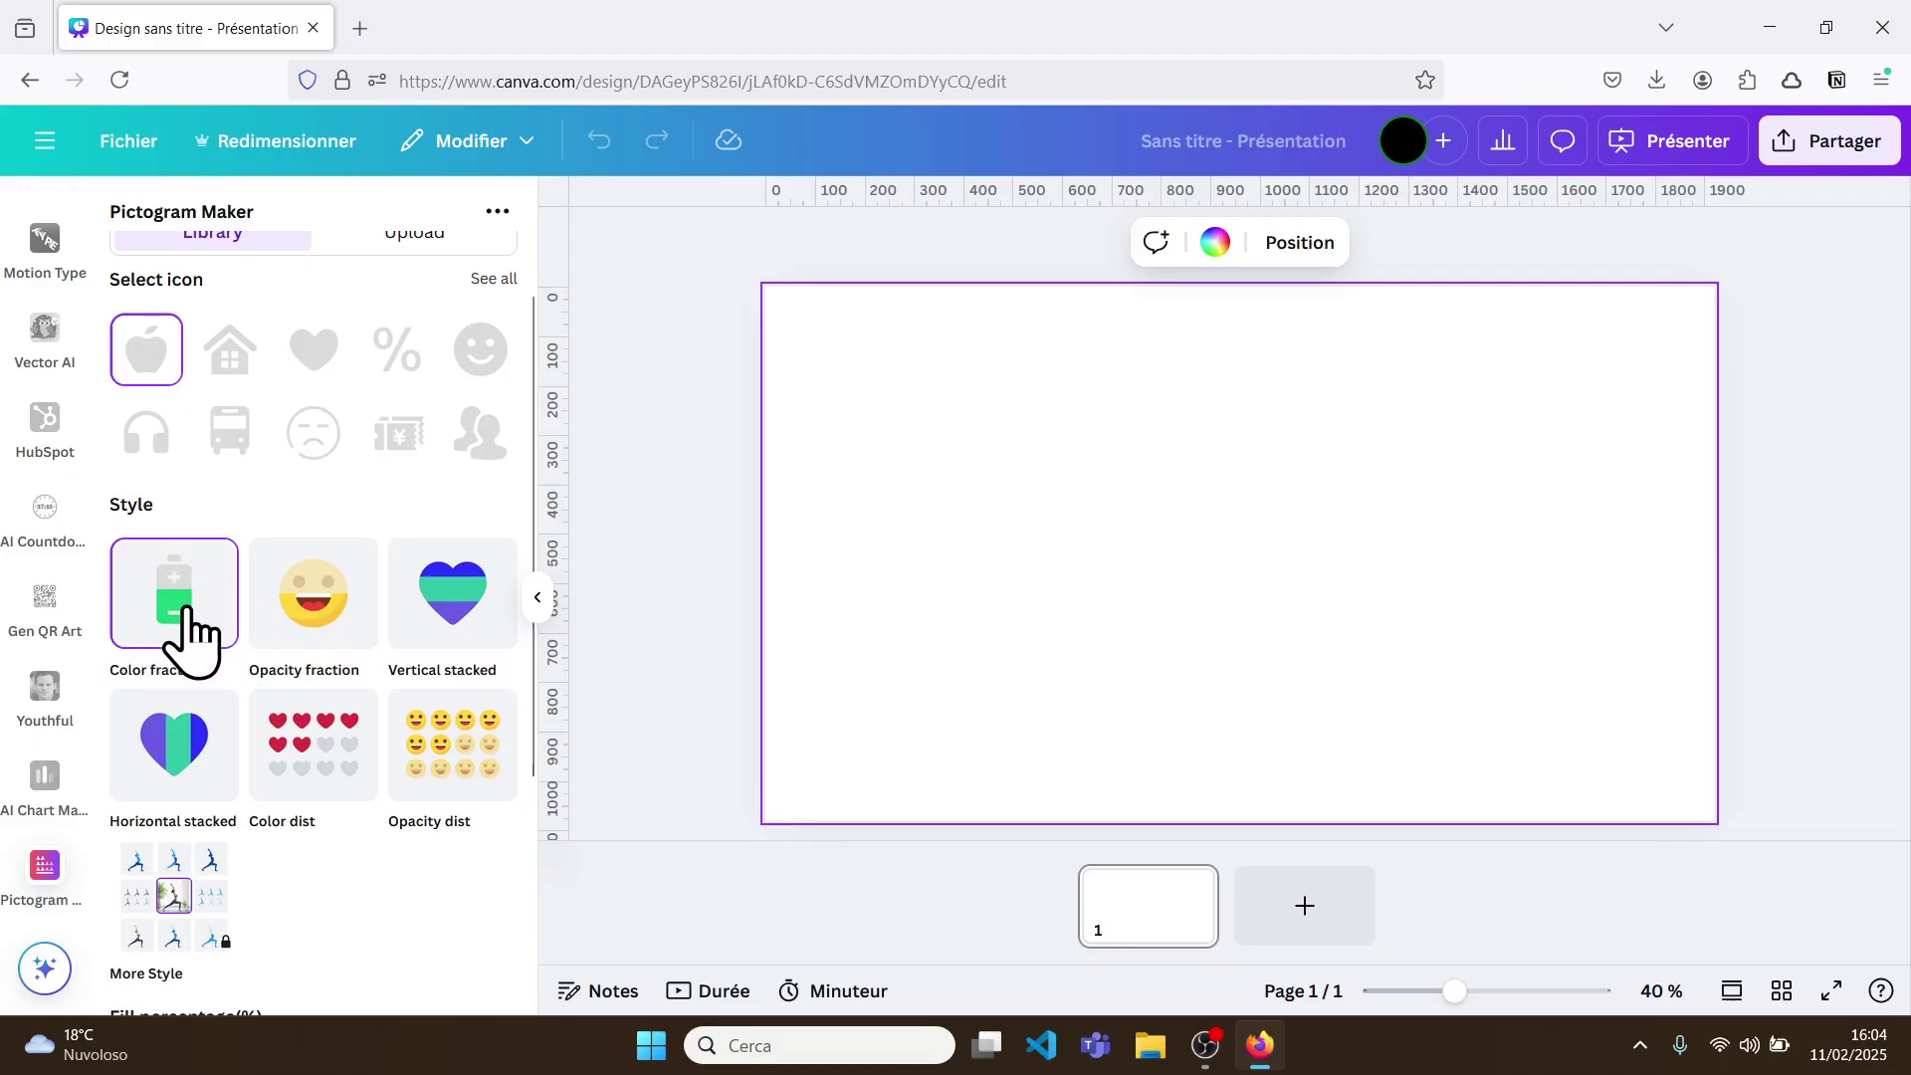
scroll(258, 716, down, 3)
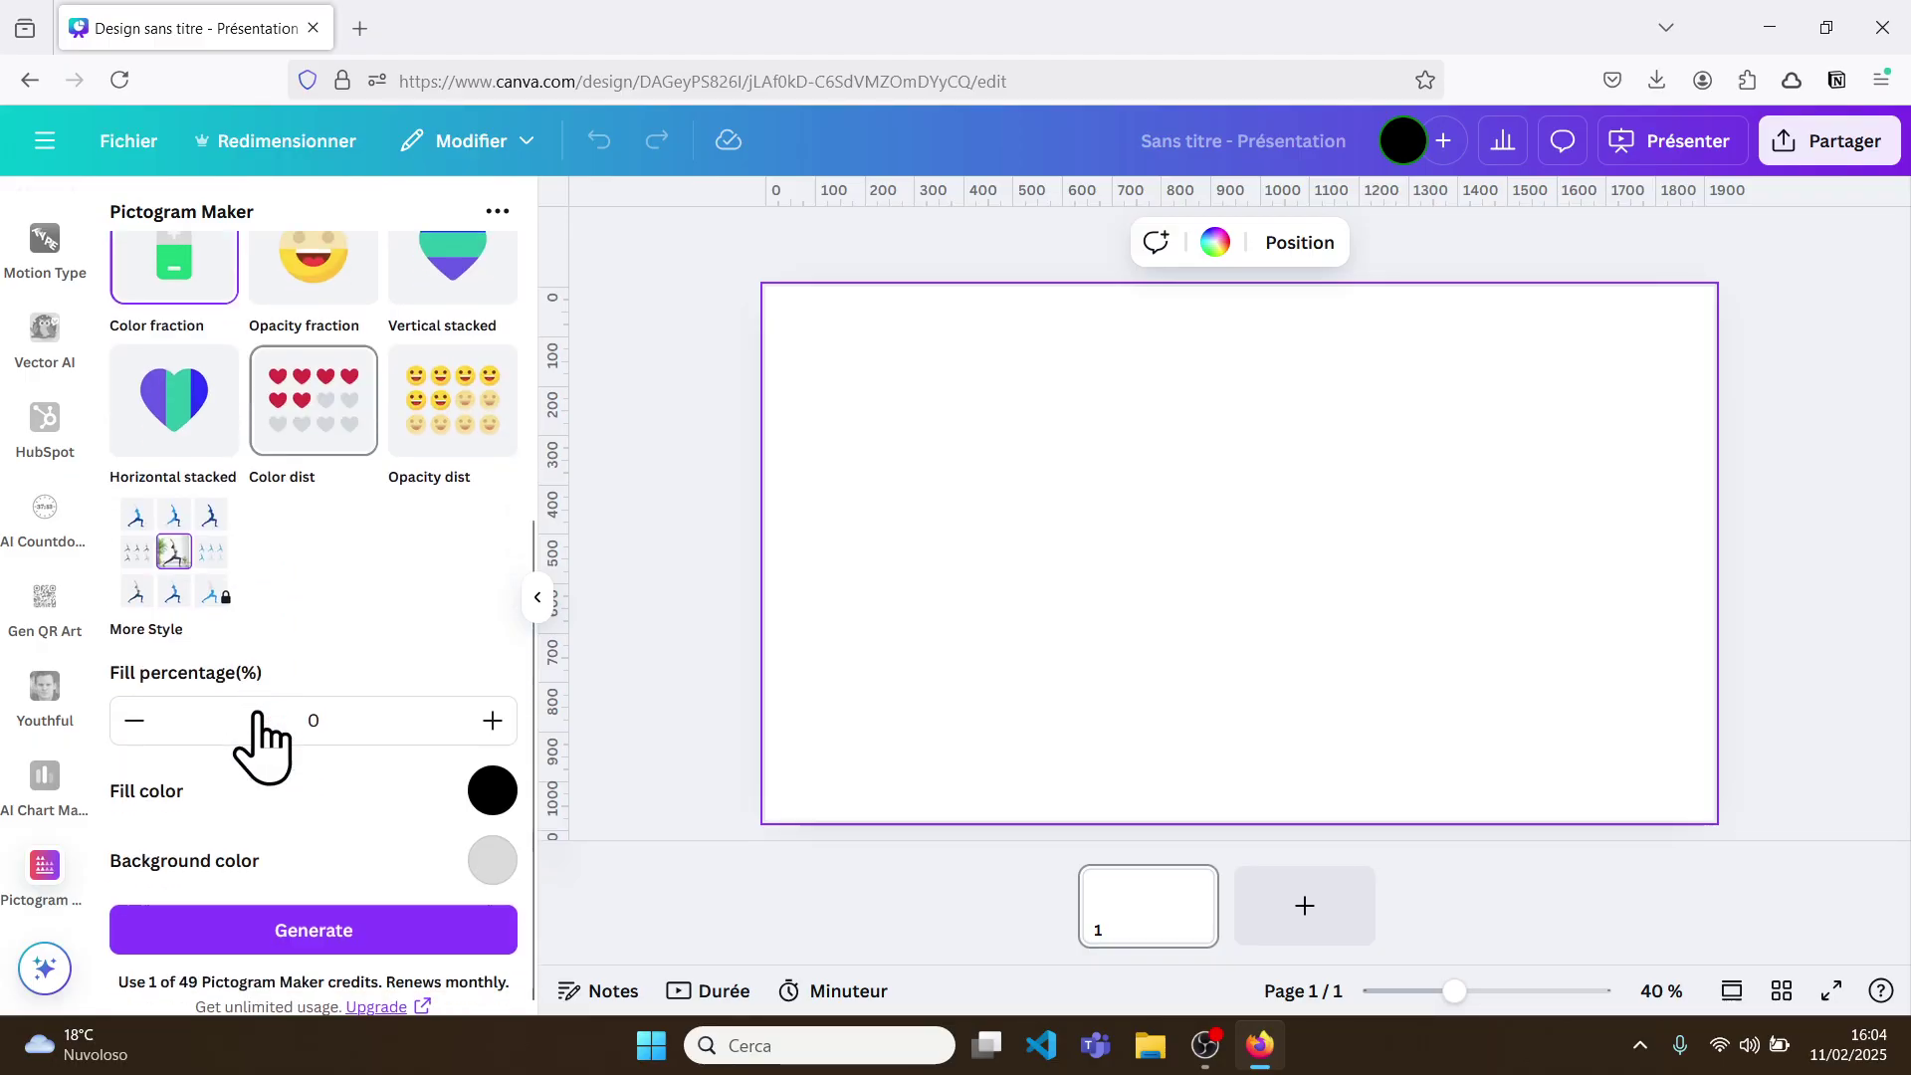
scroll(258, 727, down, 1)
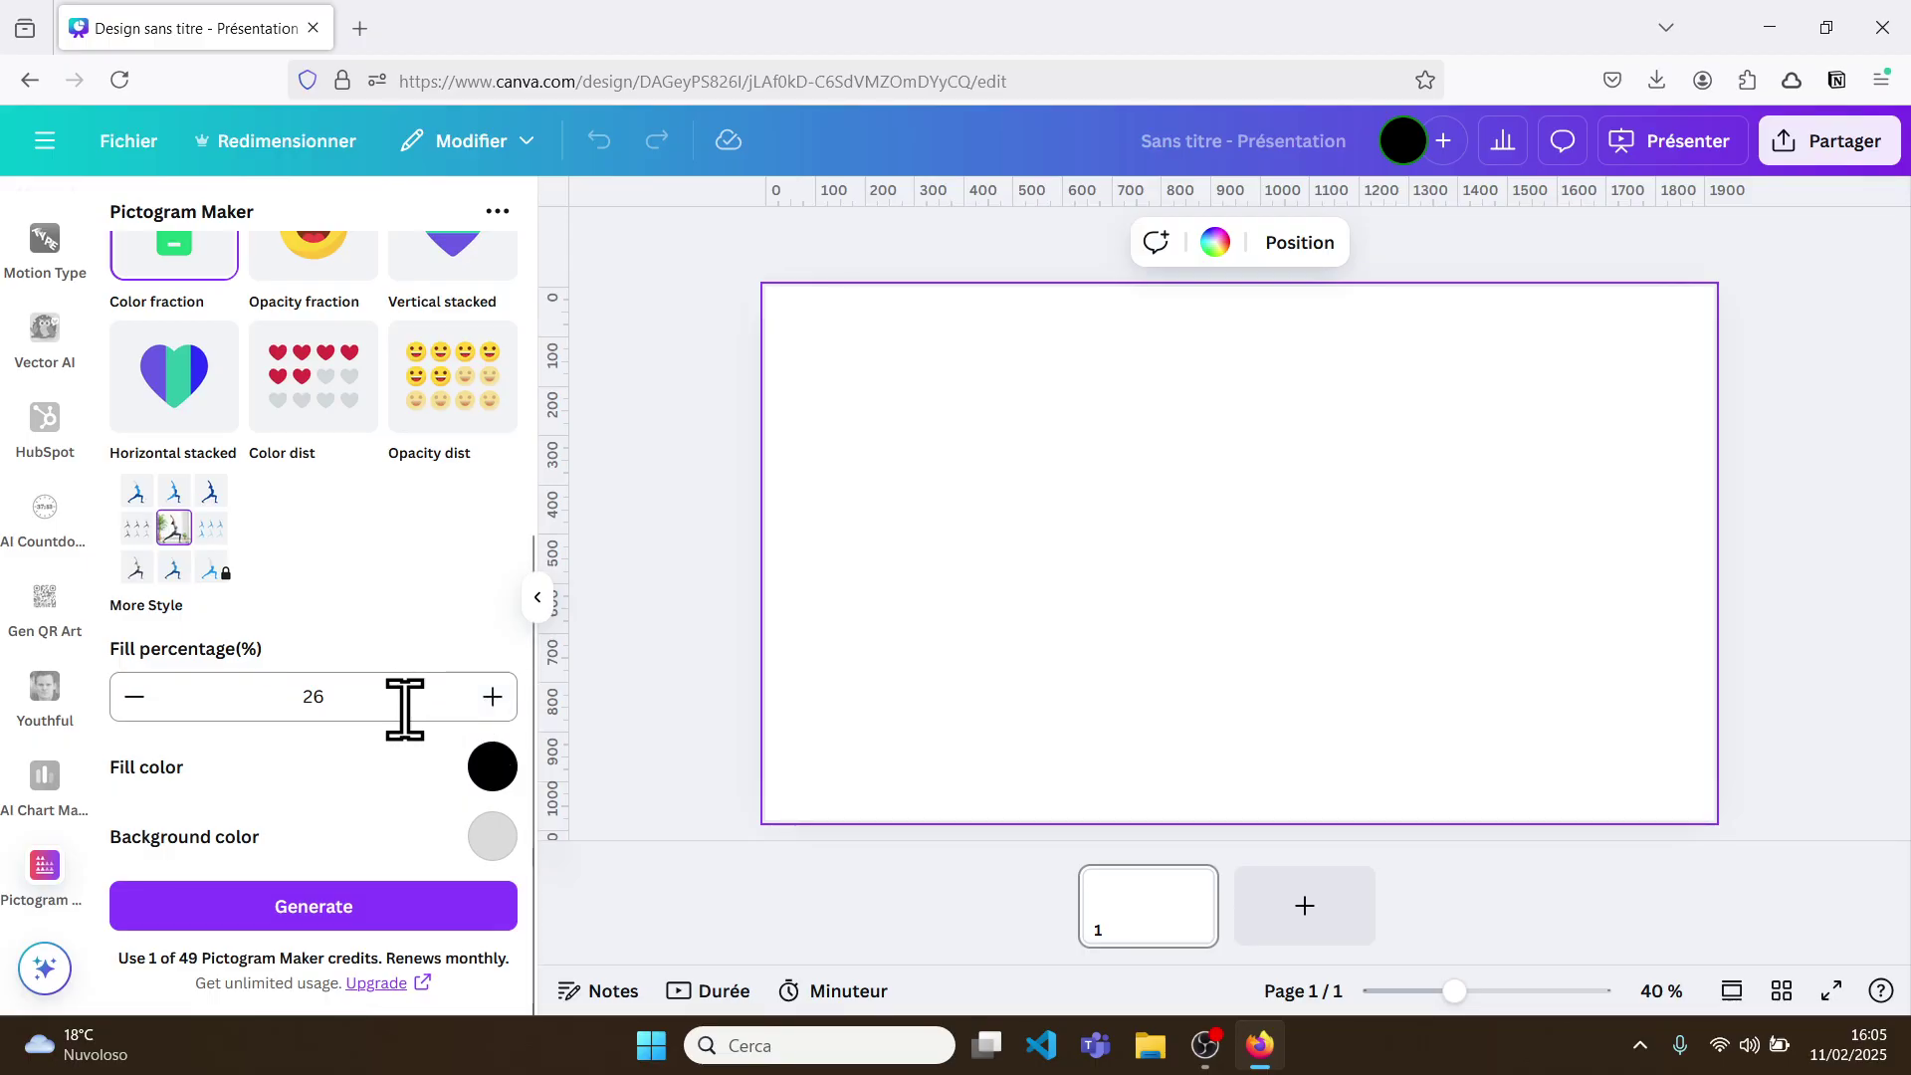
click(490, 772)
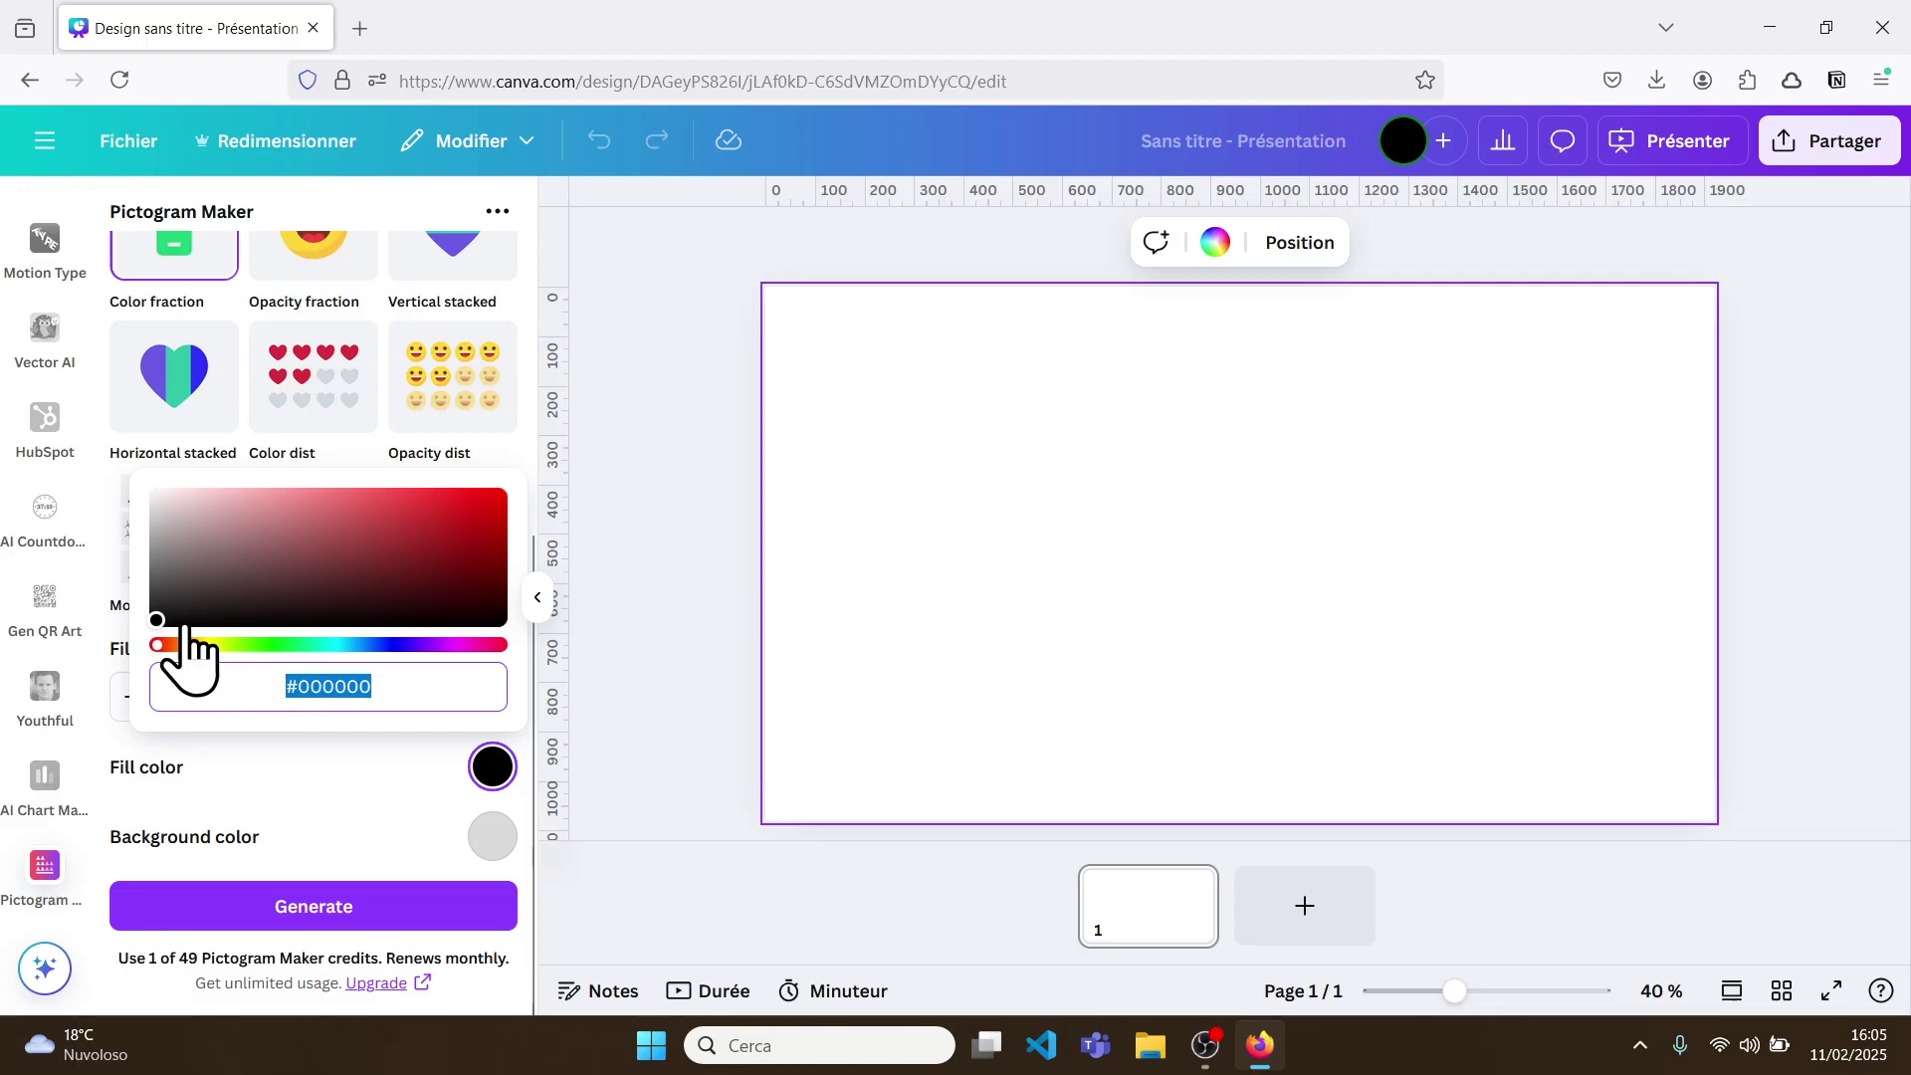
drag(159, 621, 180, 602)
drag(373, 538, 416, 505)
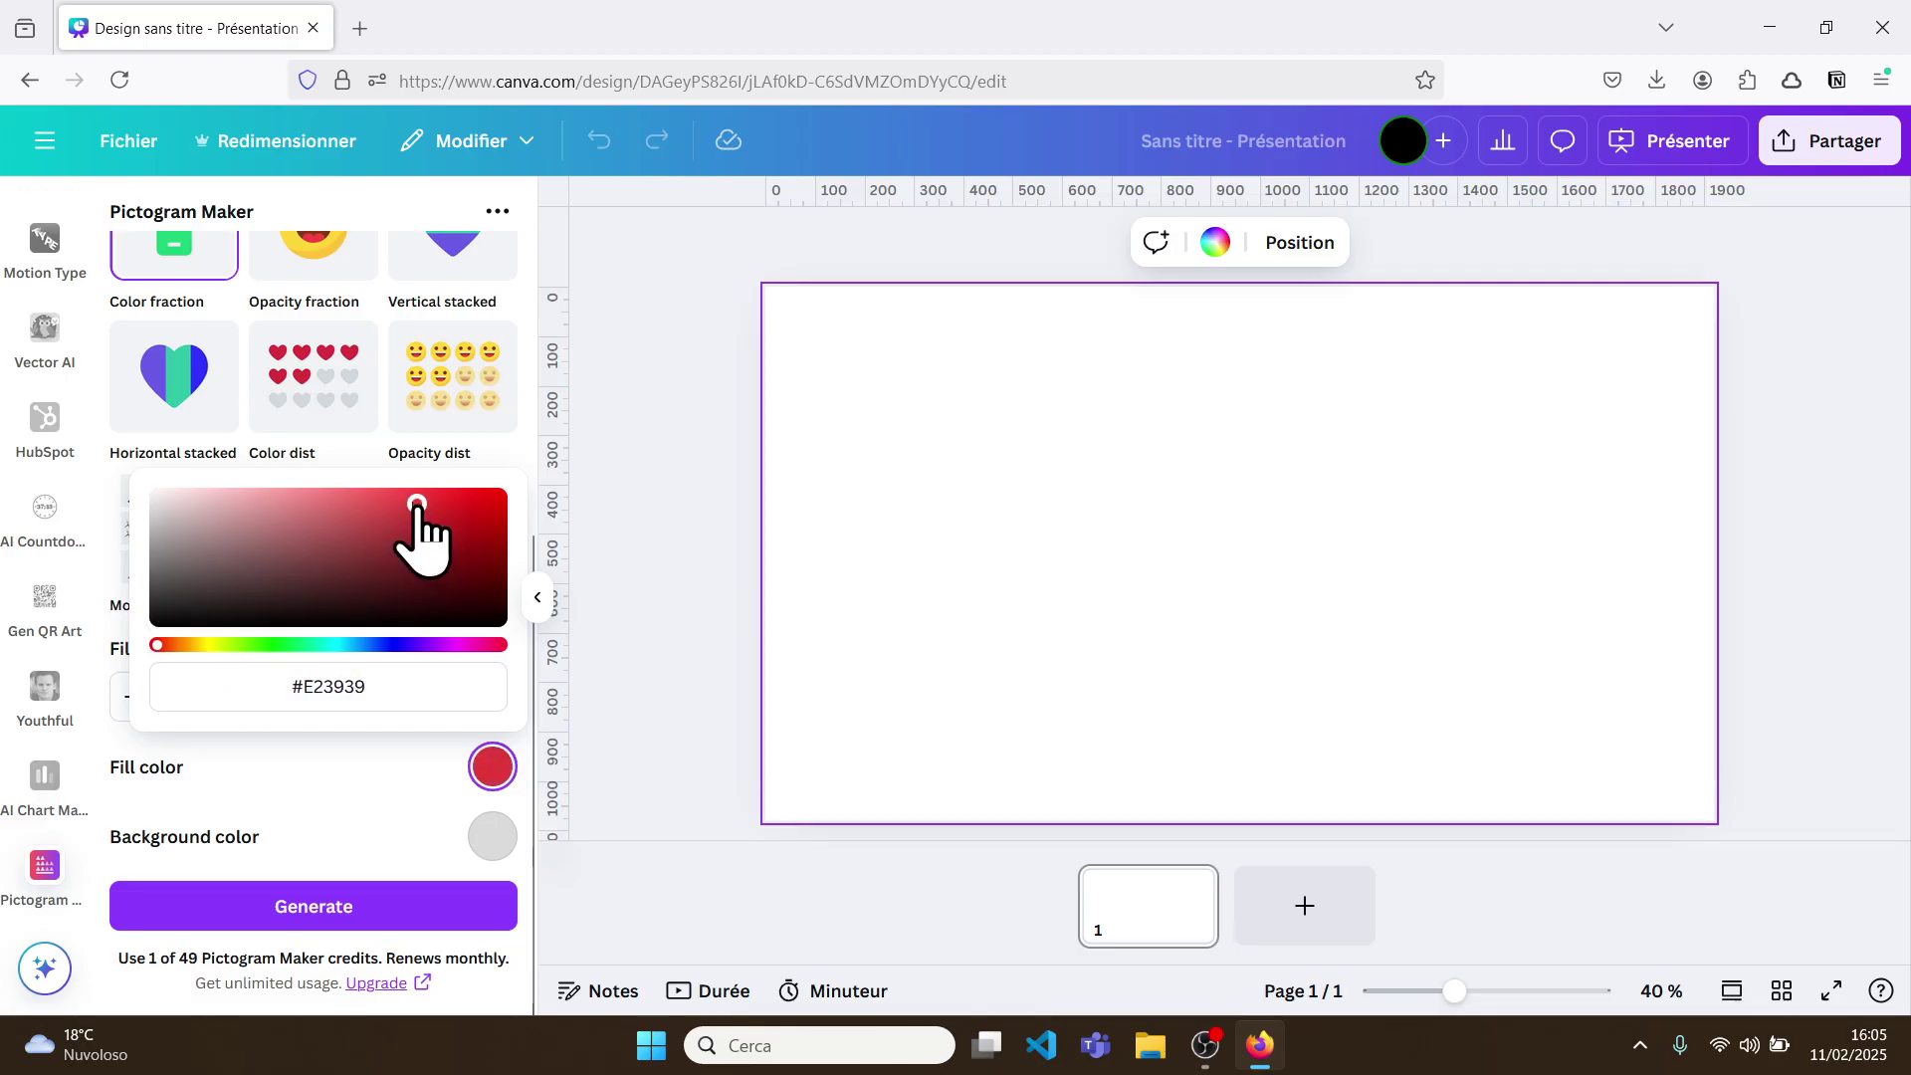
Keep the light grey background color, generate the apple pictogram, and place it enlarged in the left half of page 1
click(493, 836)
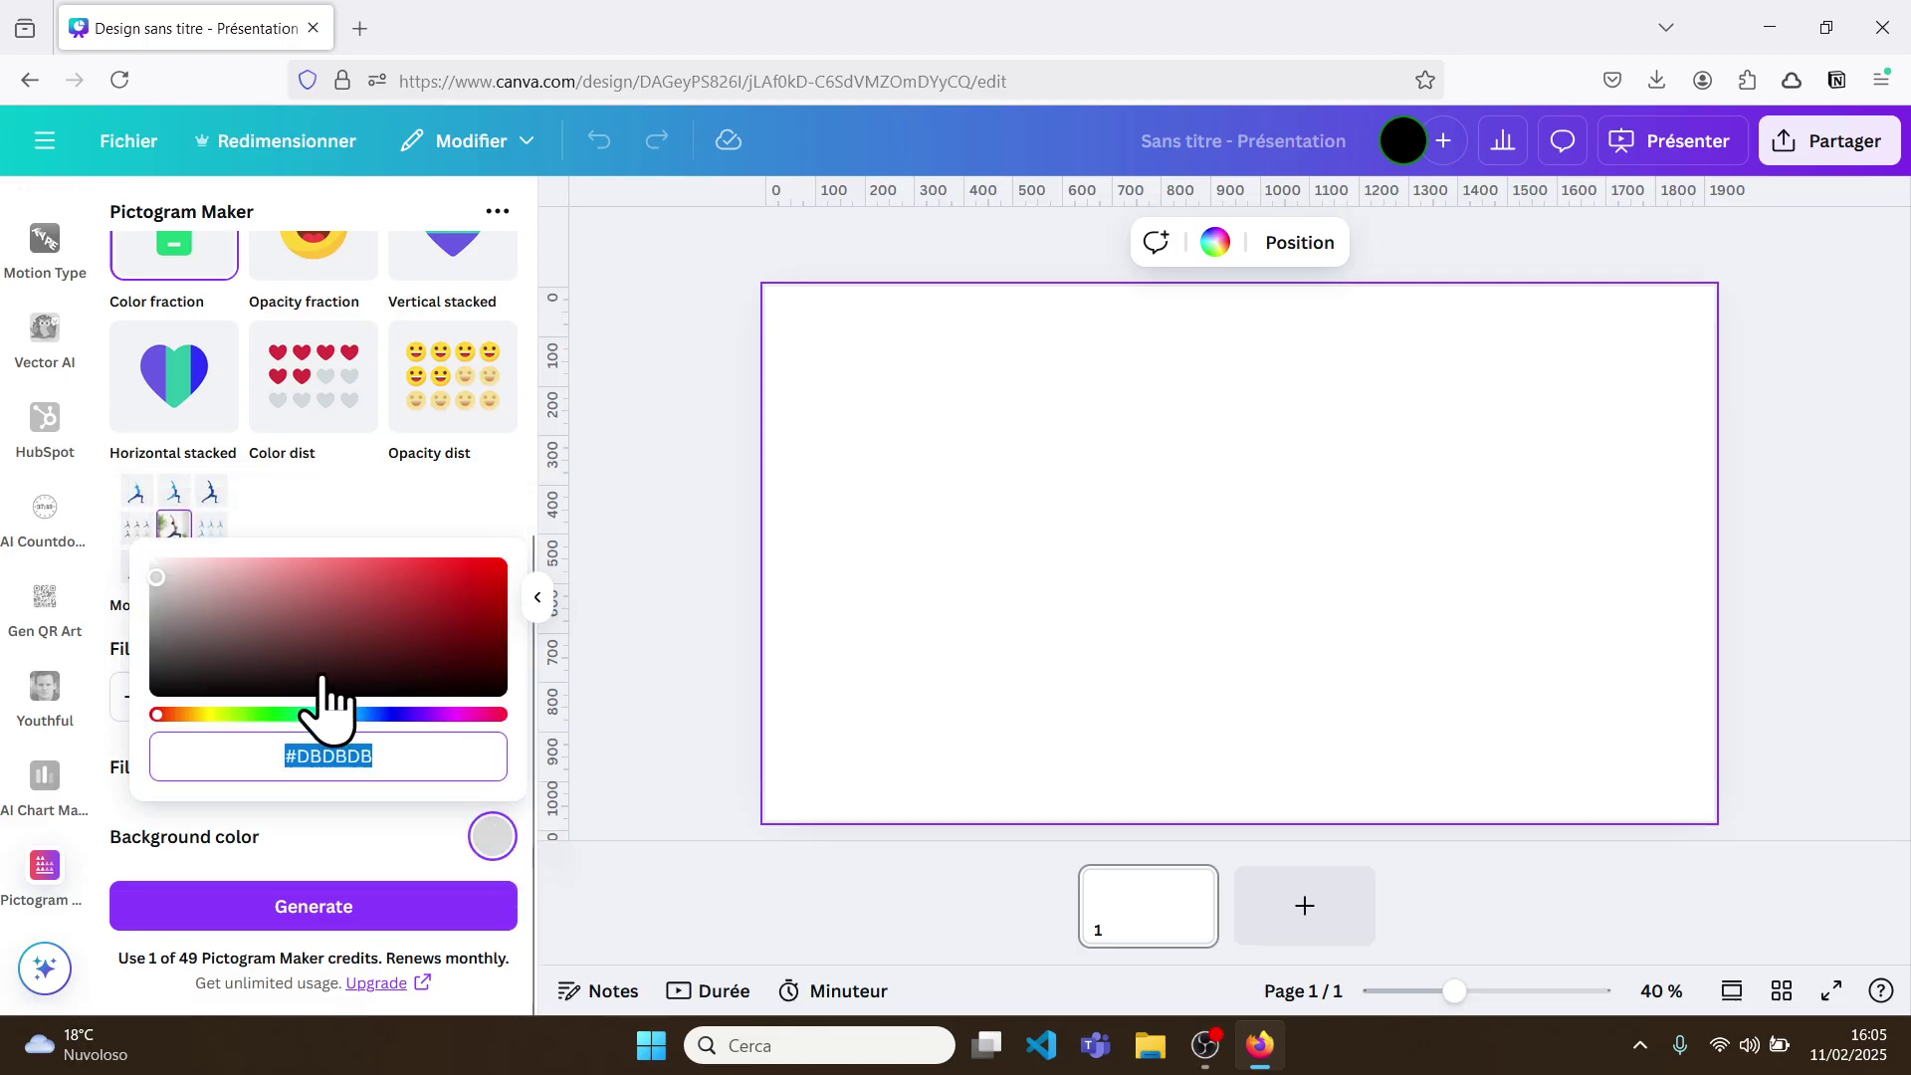
click(398, 854)
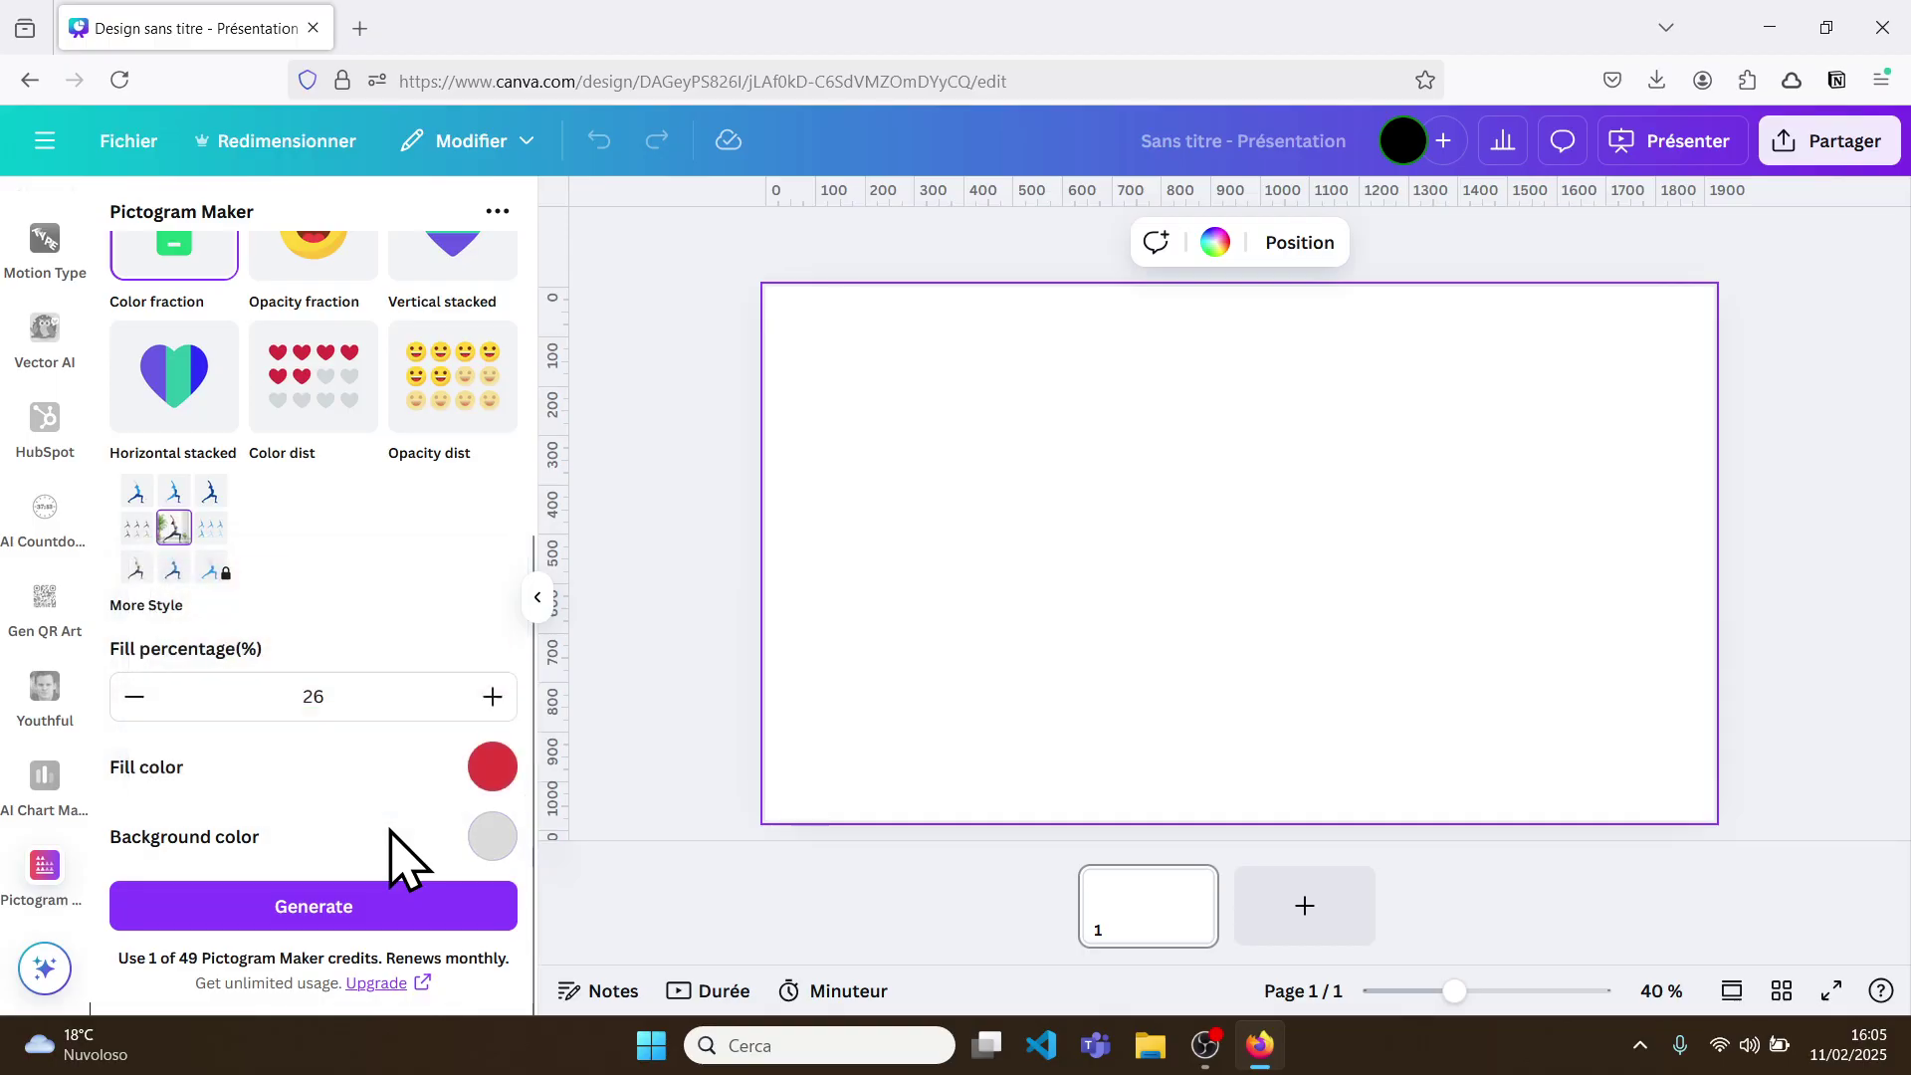
click(340, 906)
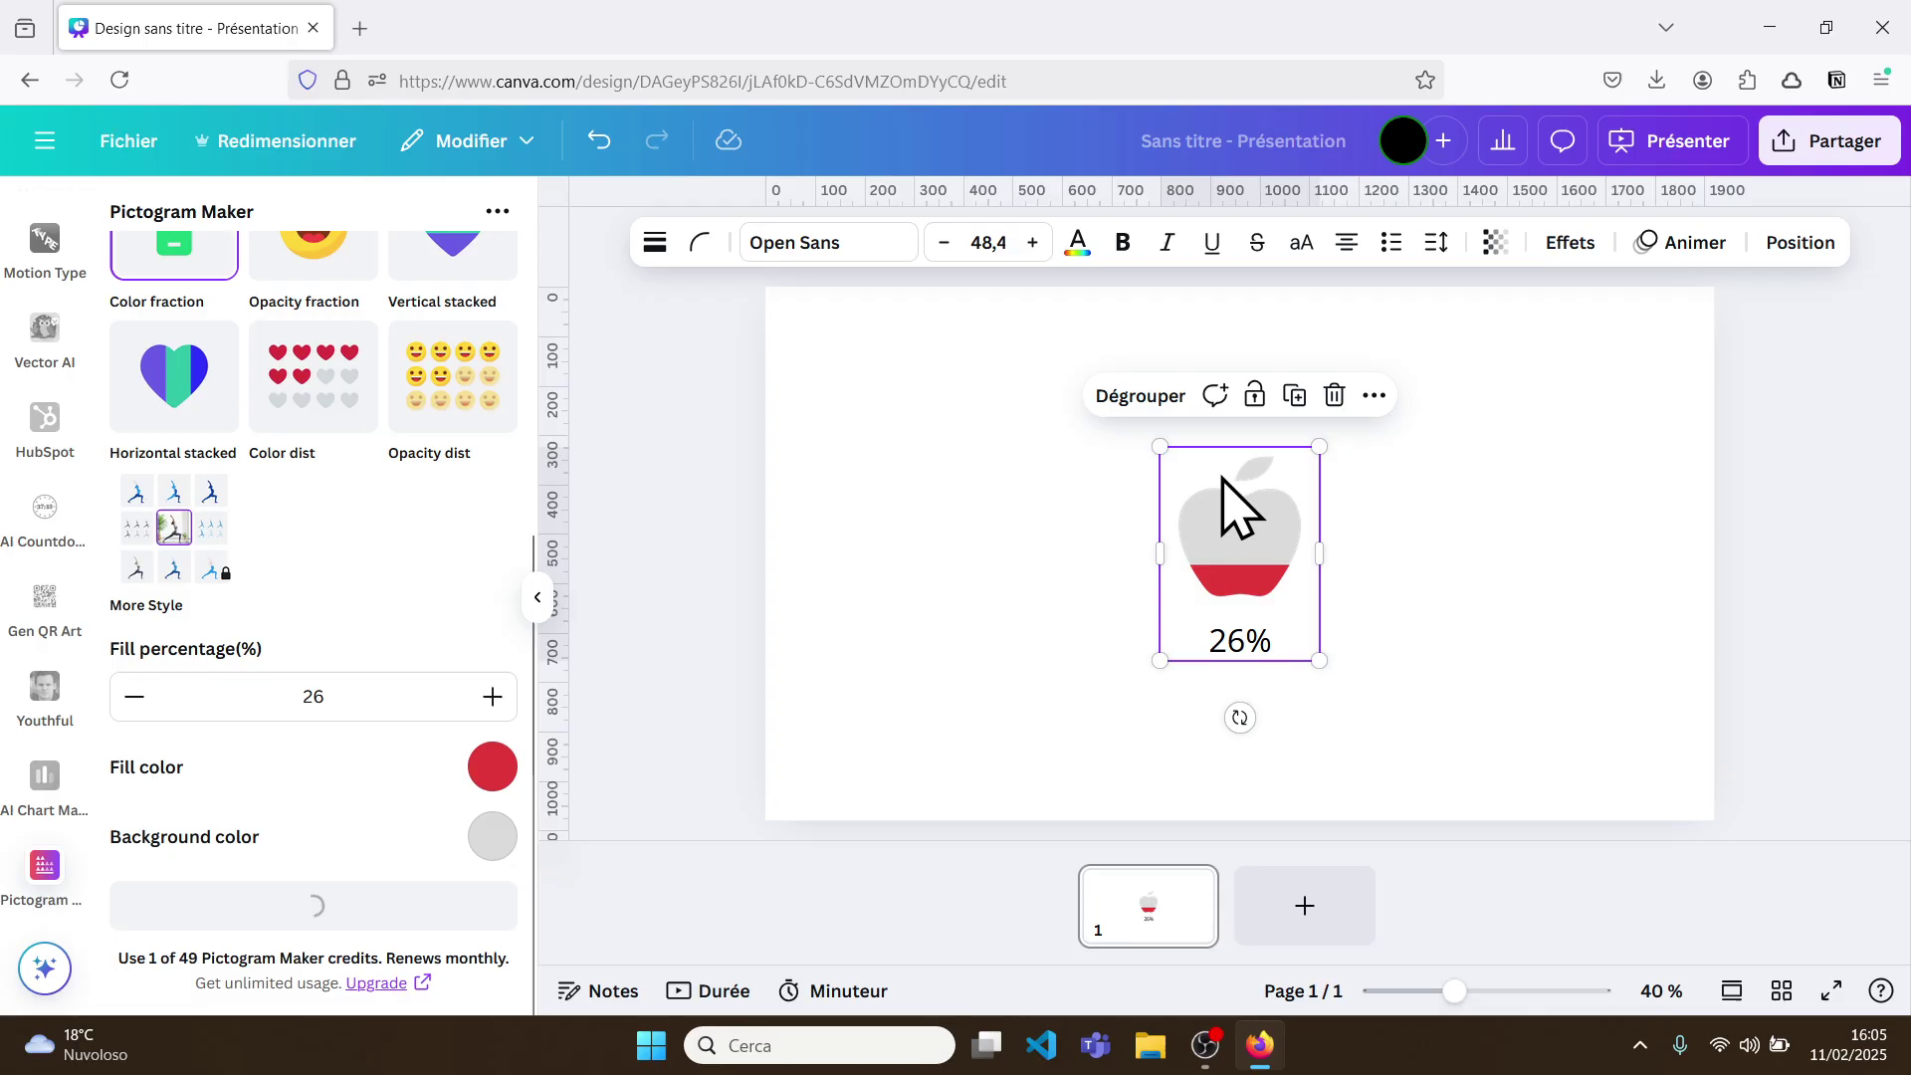
drag(1158, 445, 899, 490)
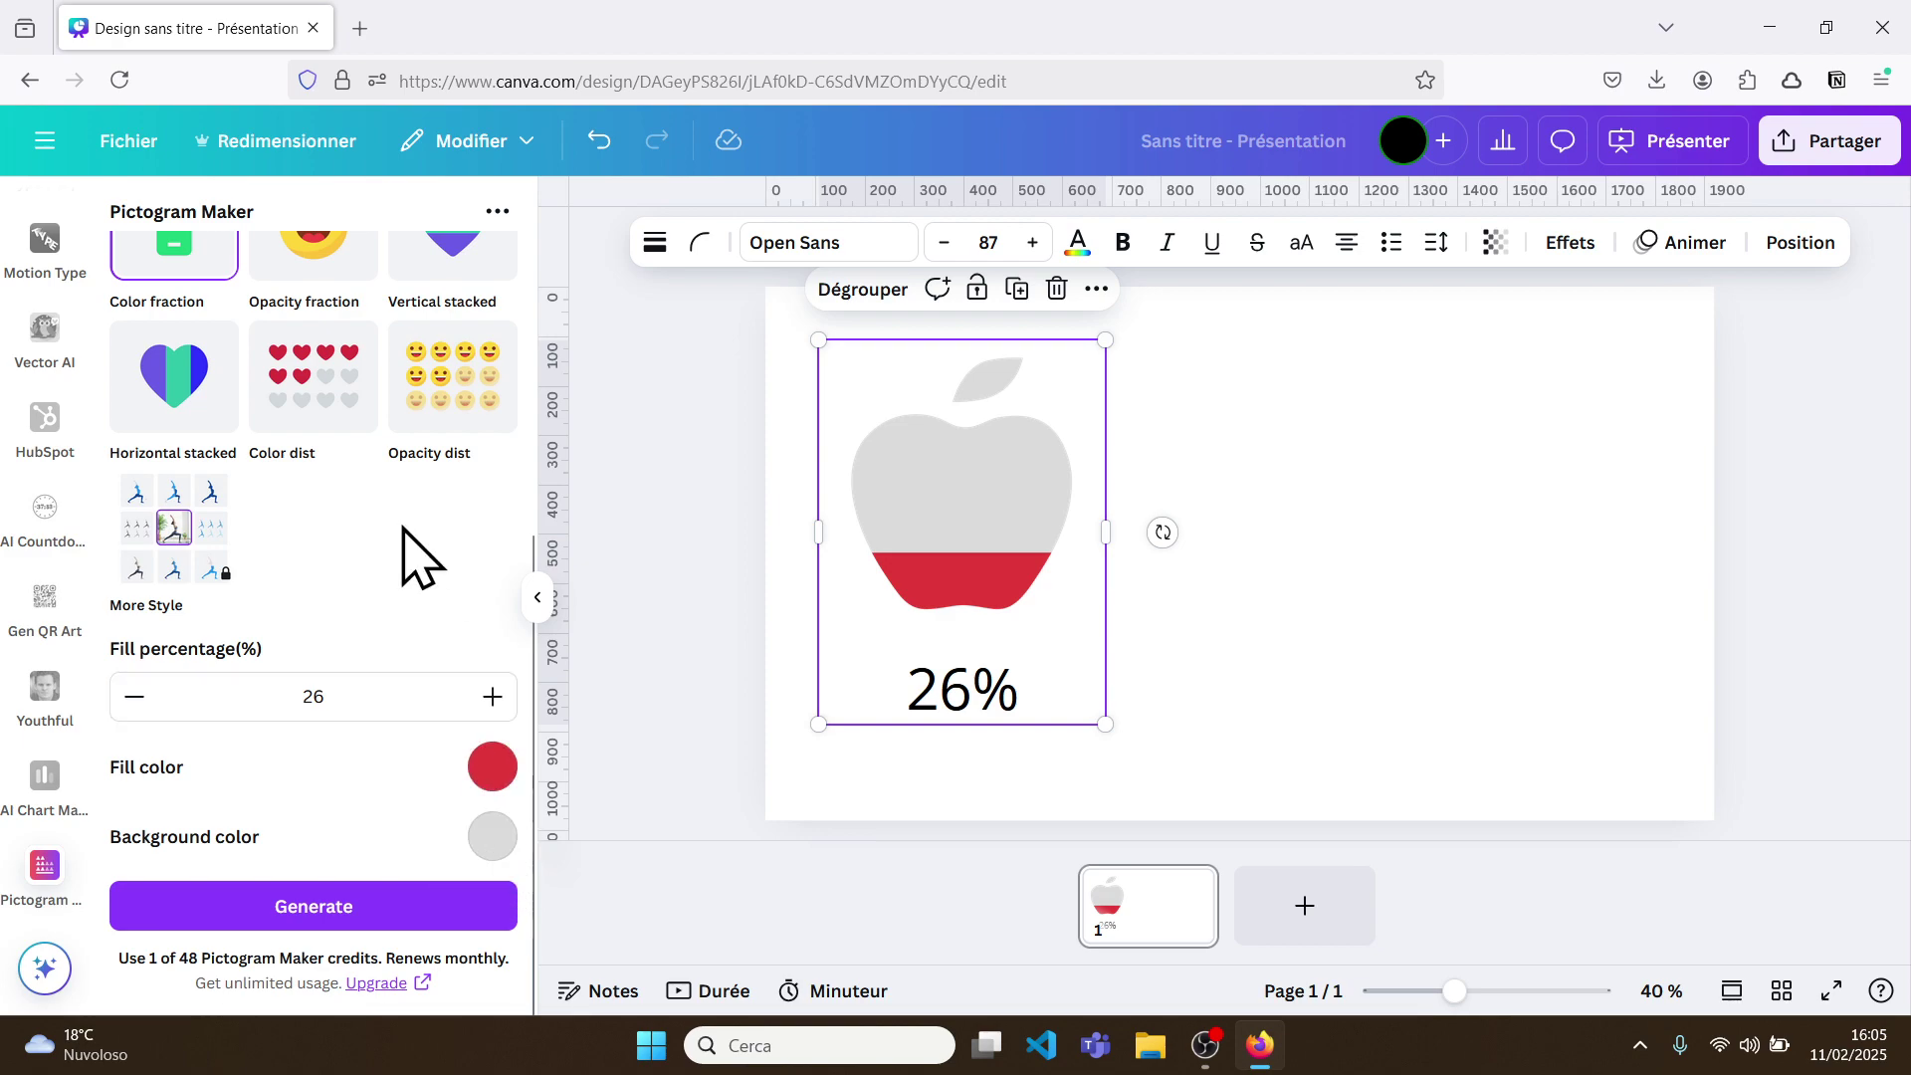
Set the fill percentage to 45 and generate a second apple pictogram on page 1
scroll(404, 537, up, 3)
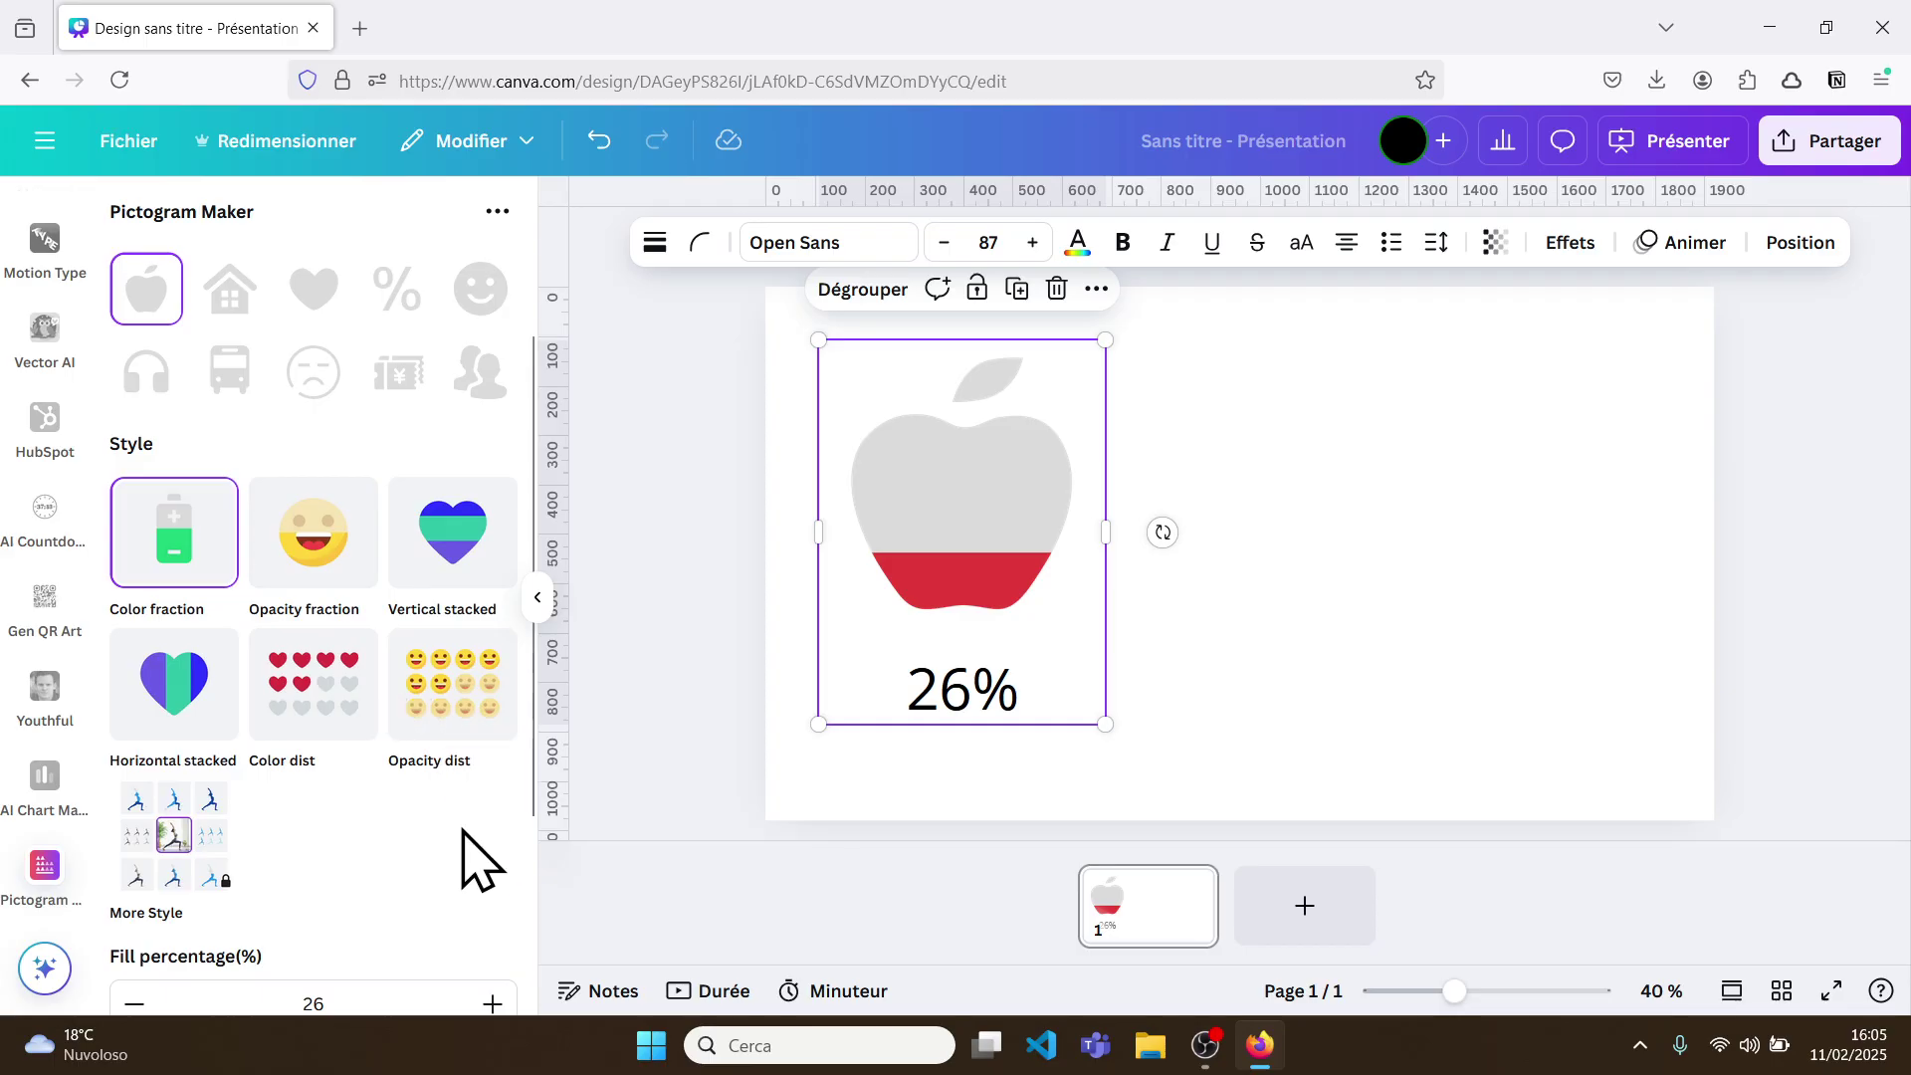
scroll(468, 858, down, 3)
drag(341, 726, 289, 725)
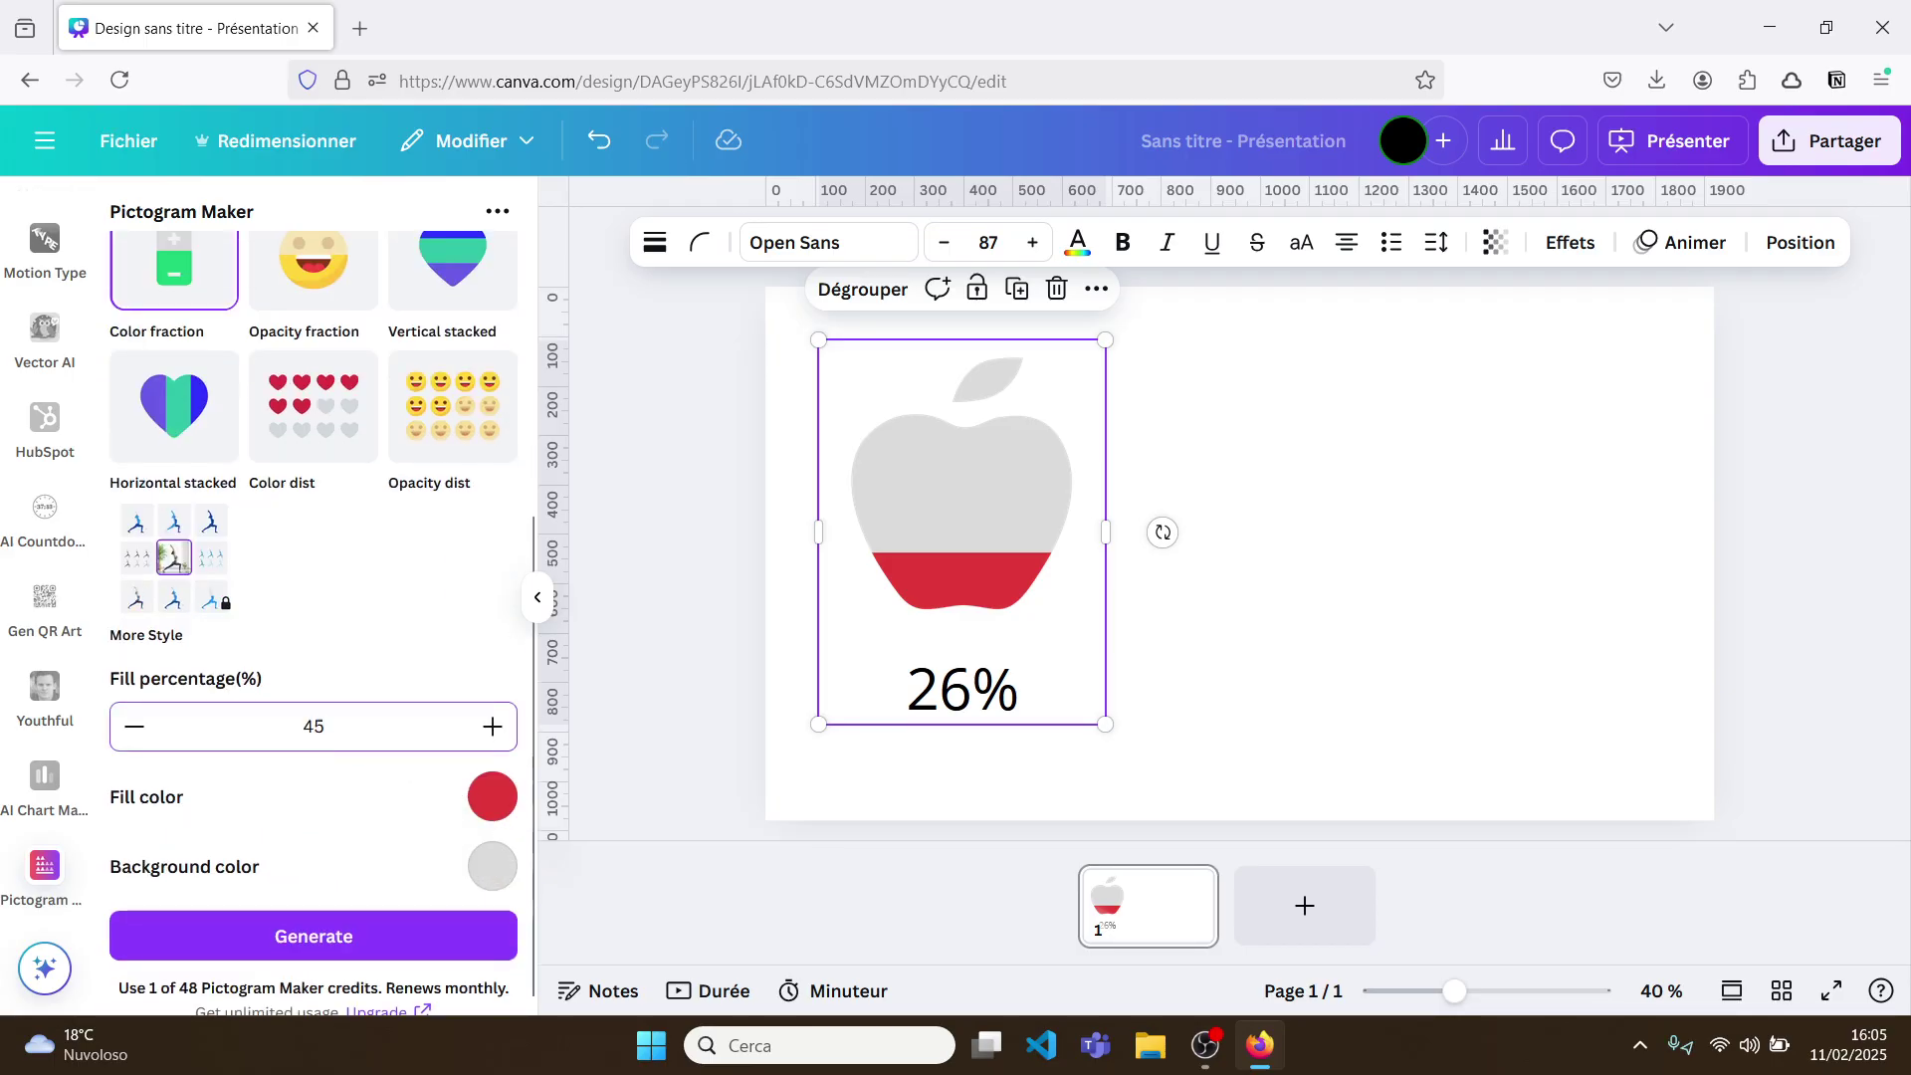
text(45)
click(367, 669)
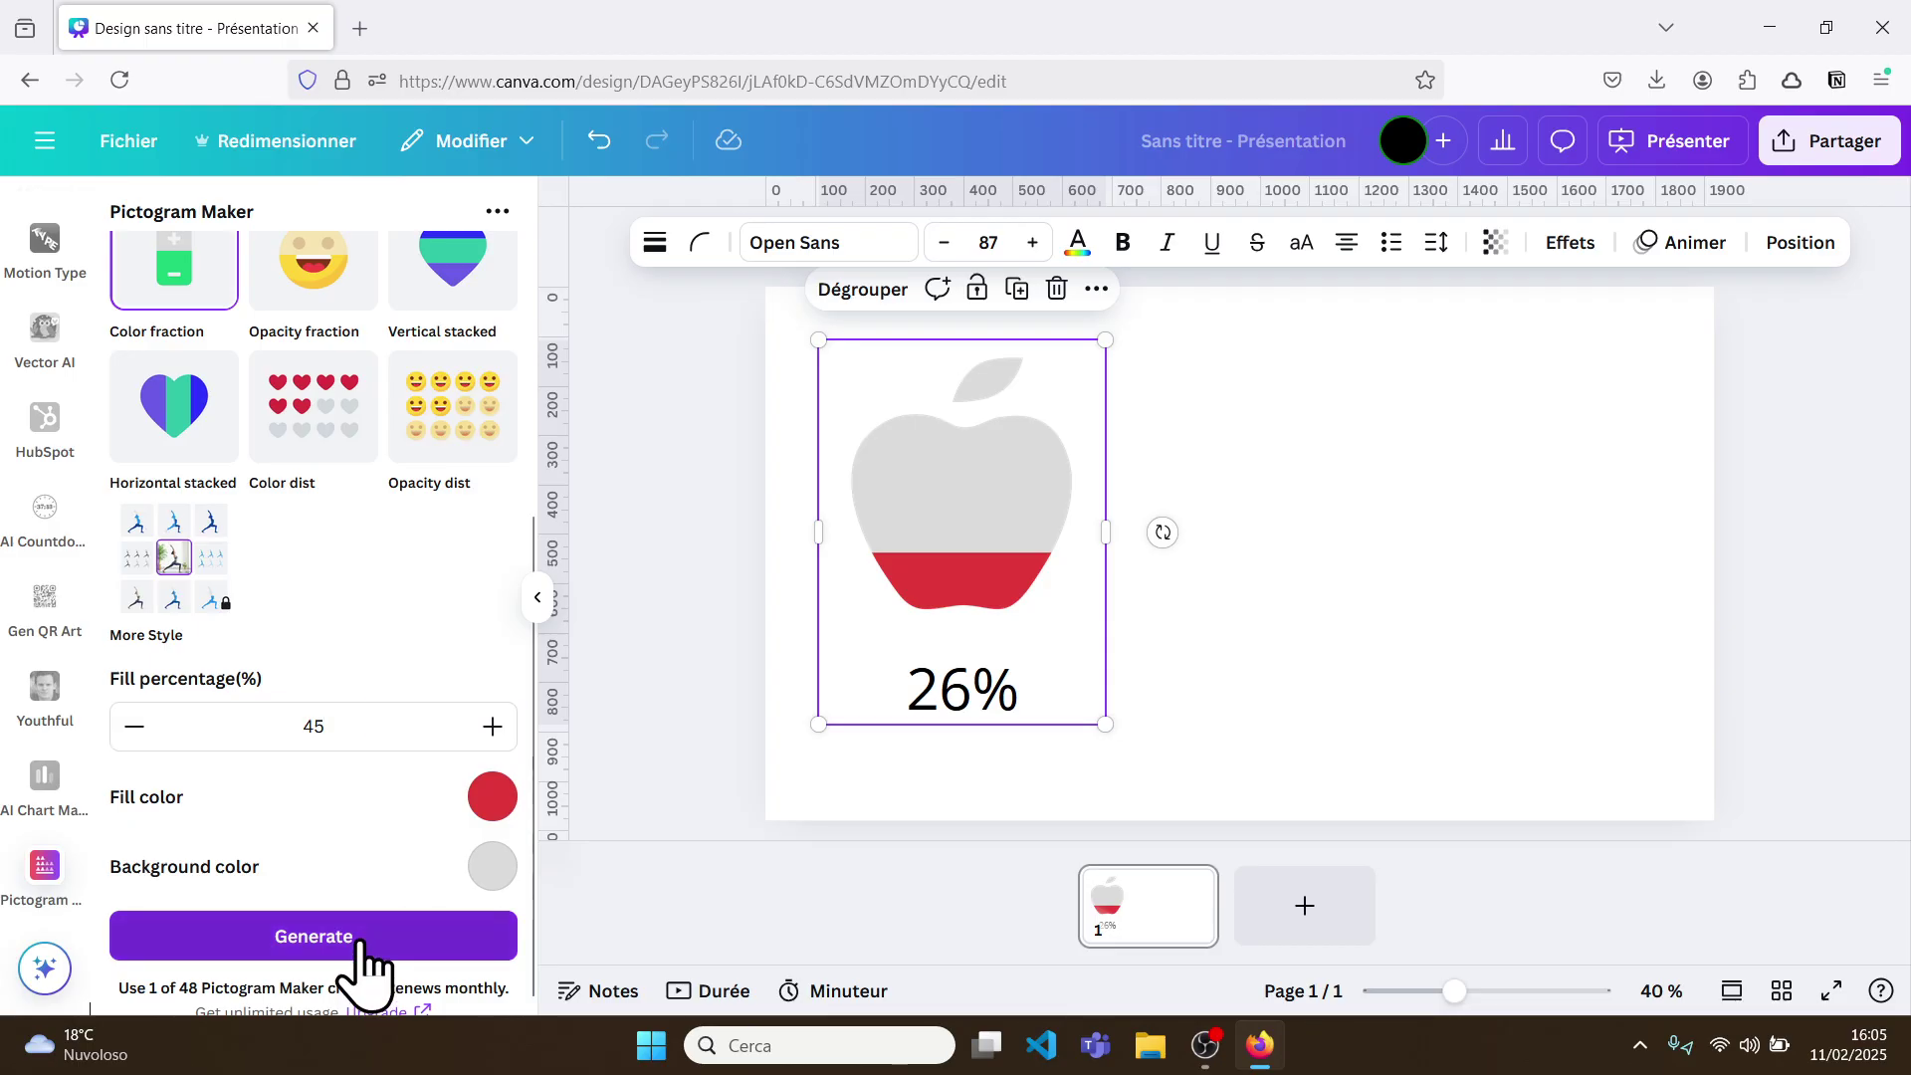
click(364, 941)
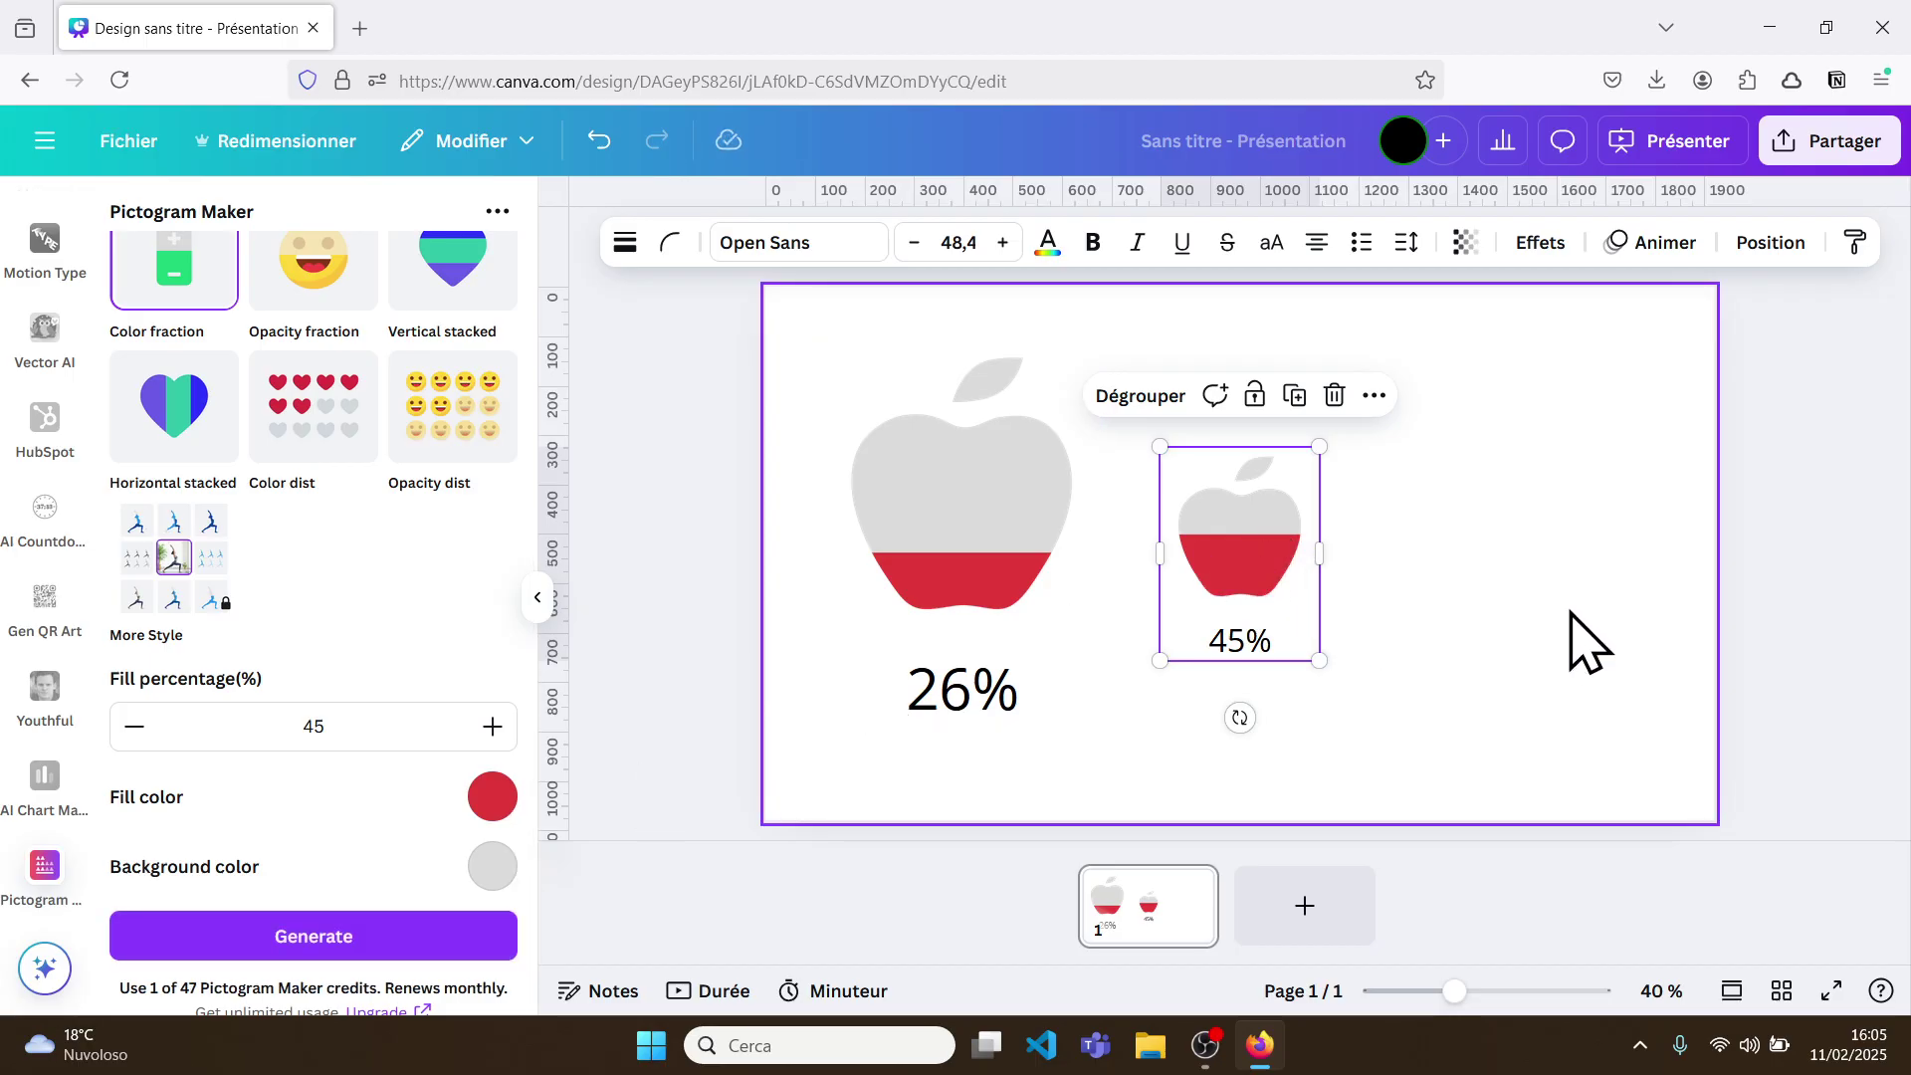
Add a second page and generate the 45% apple pictogram on it in the Opacity fraction style
click(1293, 918)
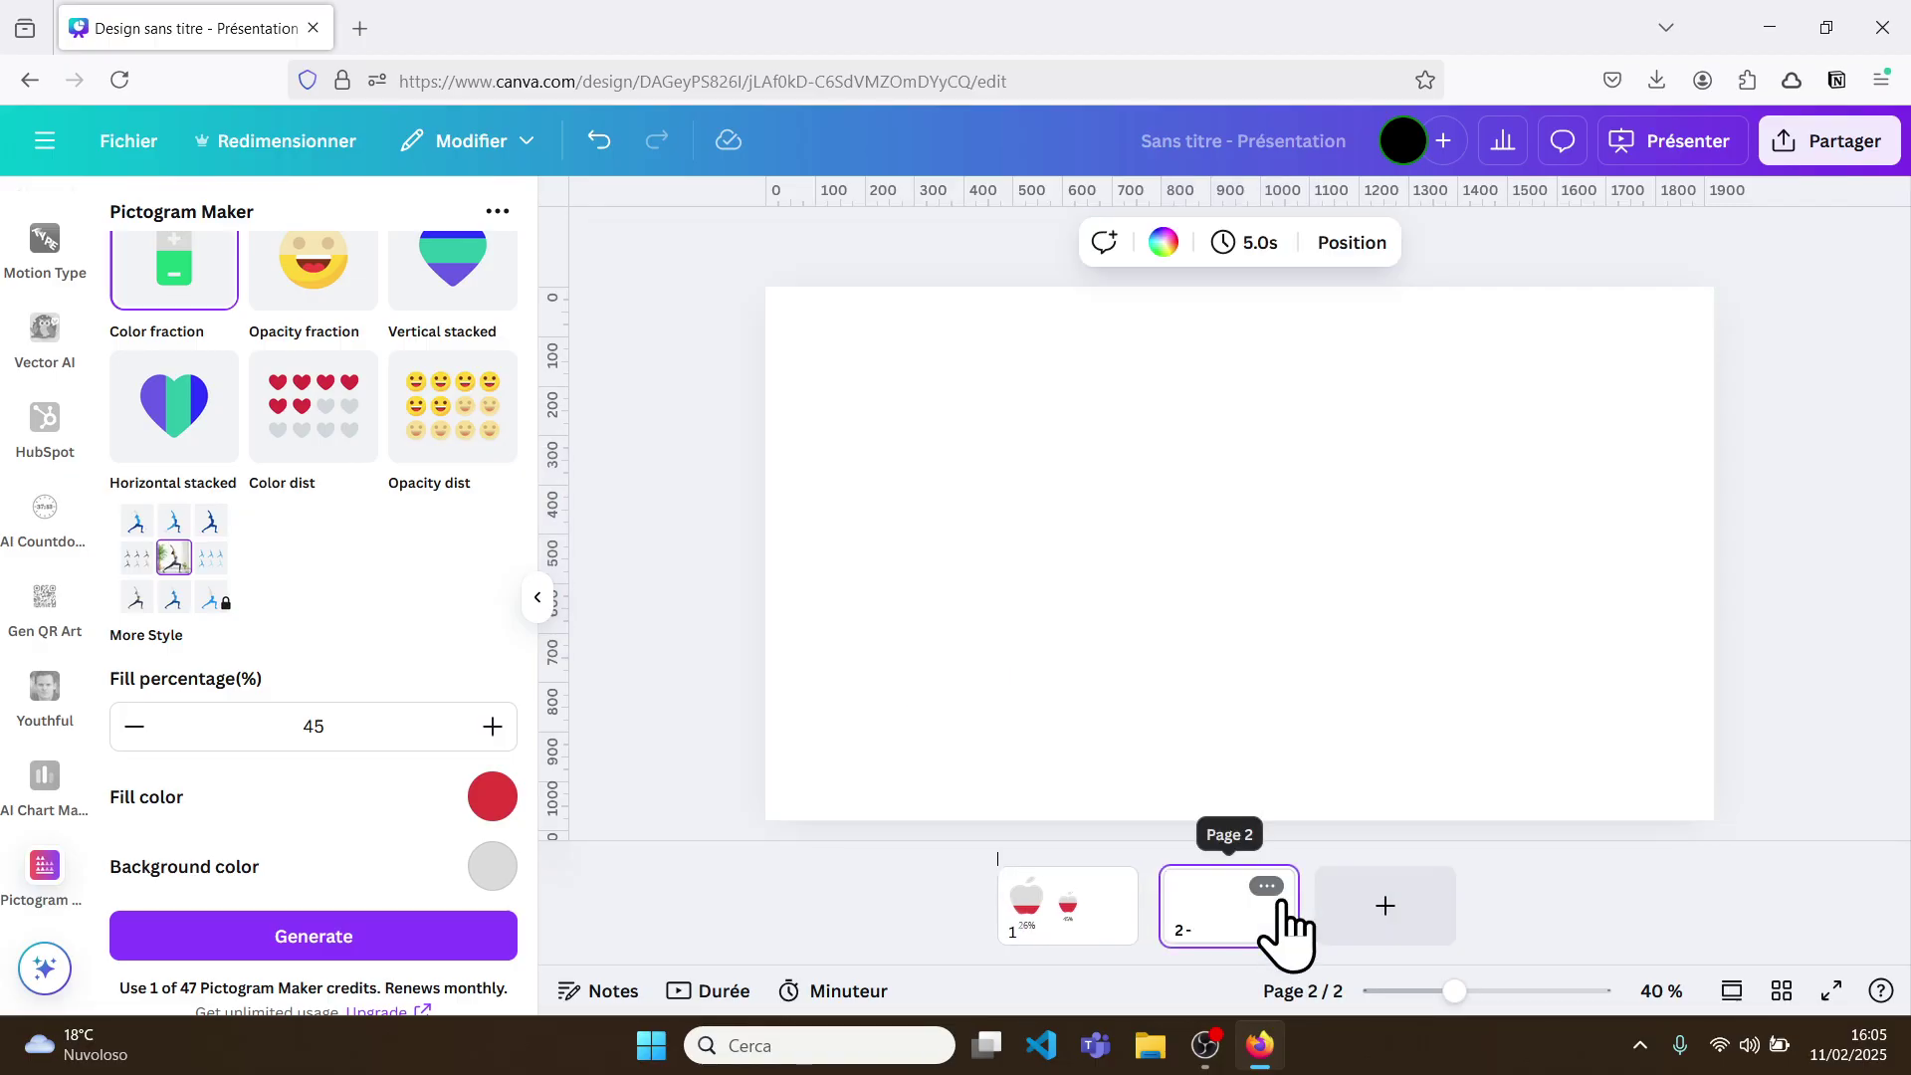
scroll(375, 448, up, 5)
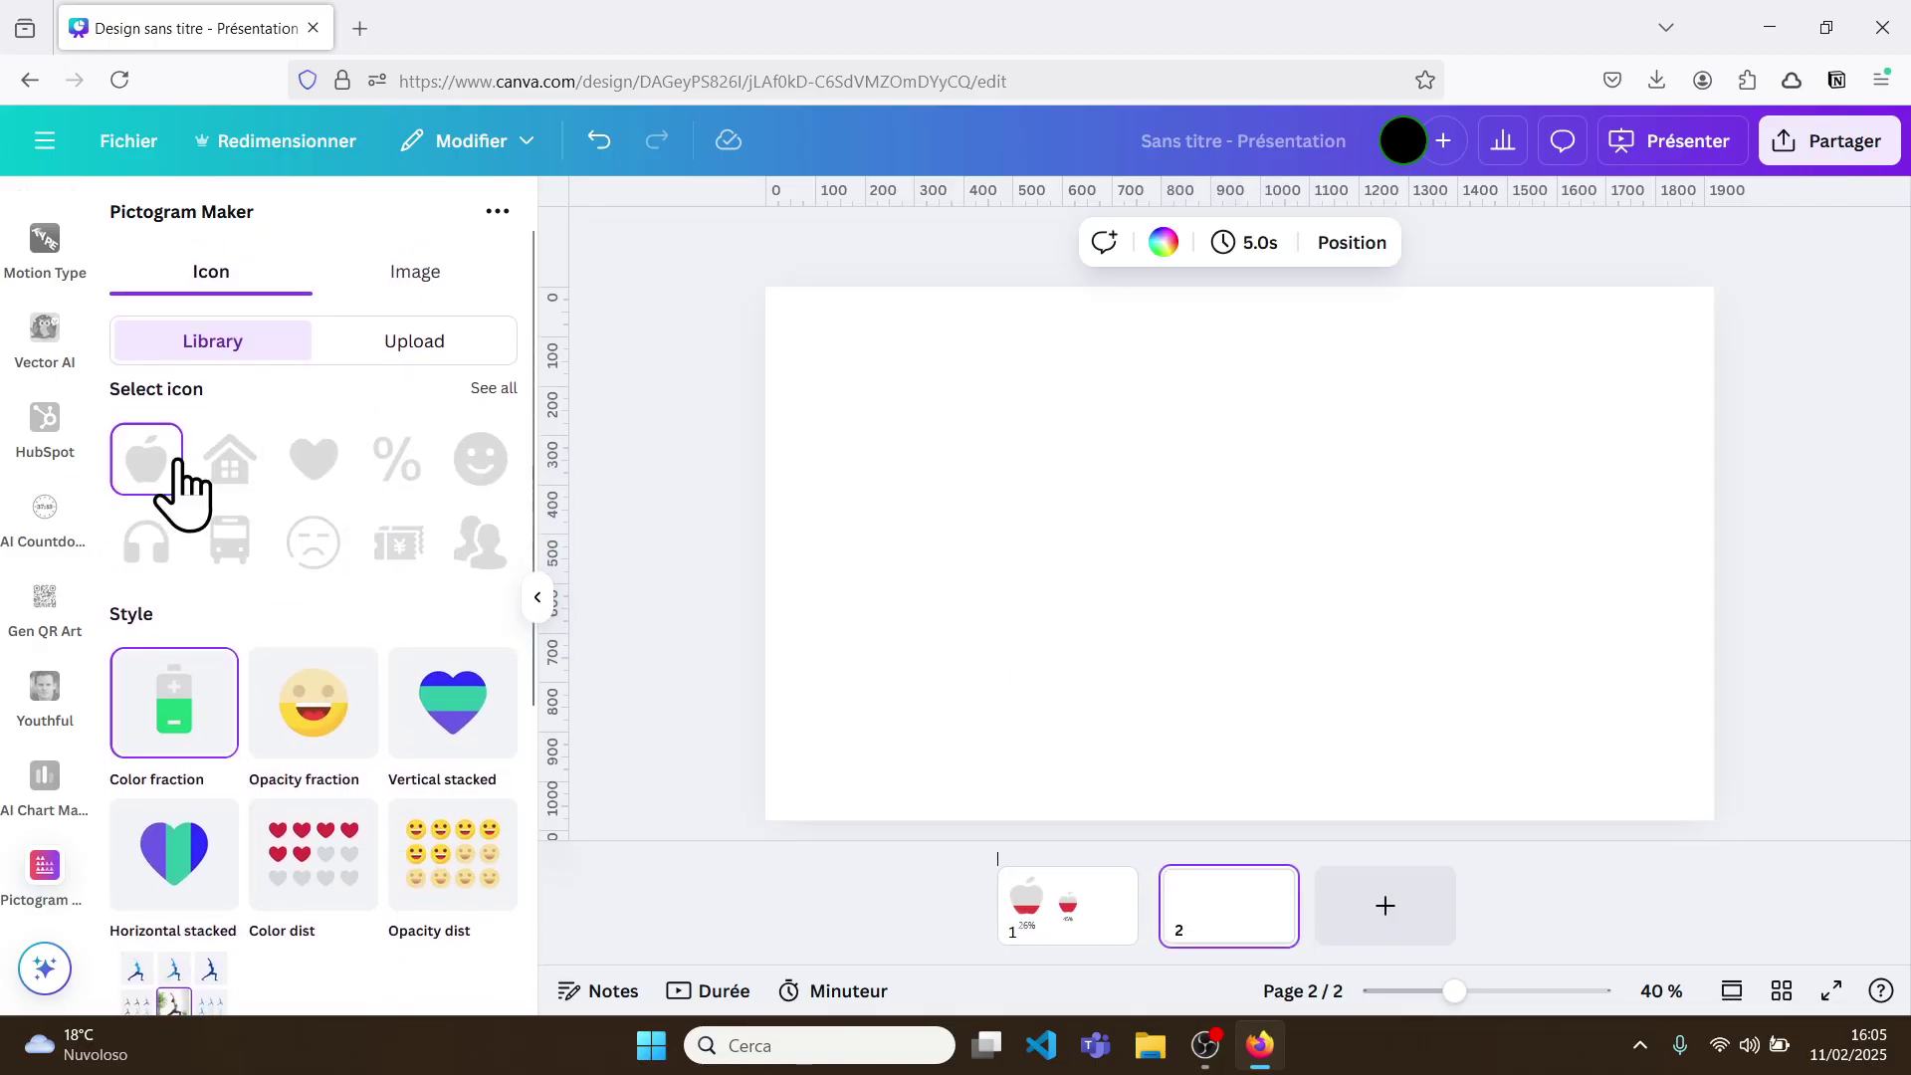
scroll(283, 683, down, 2)
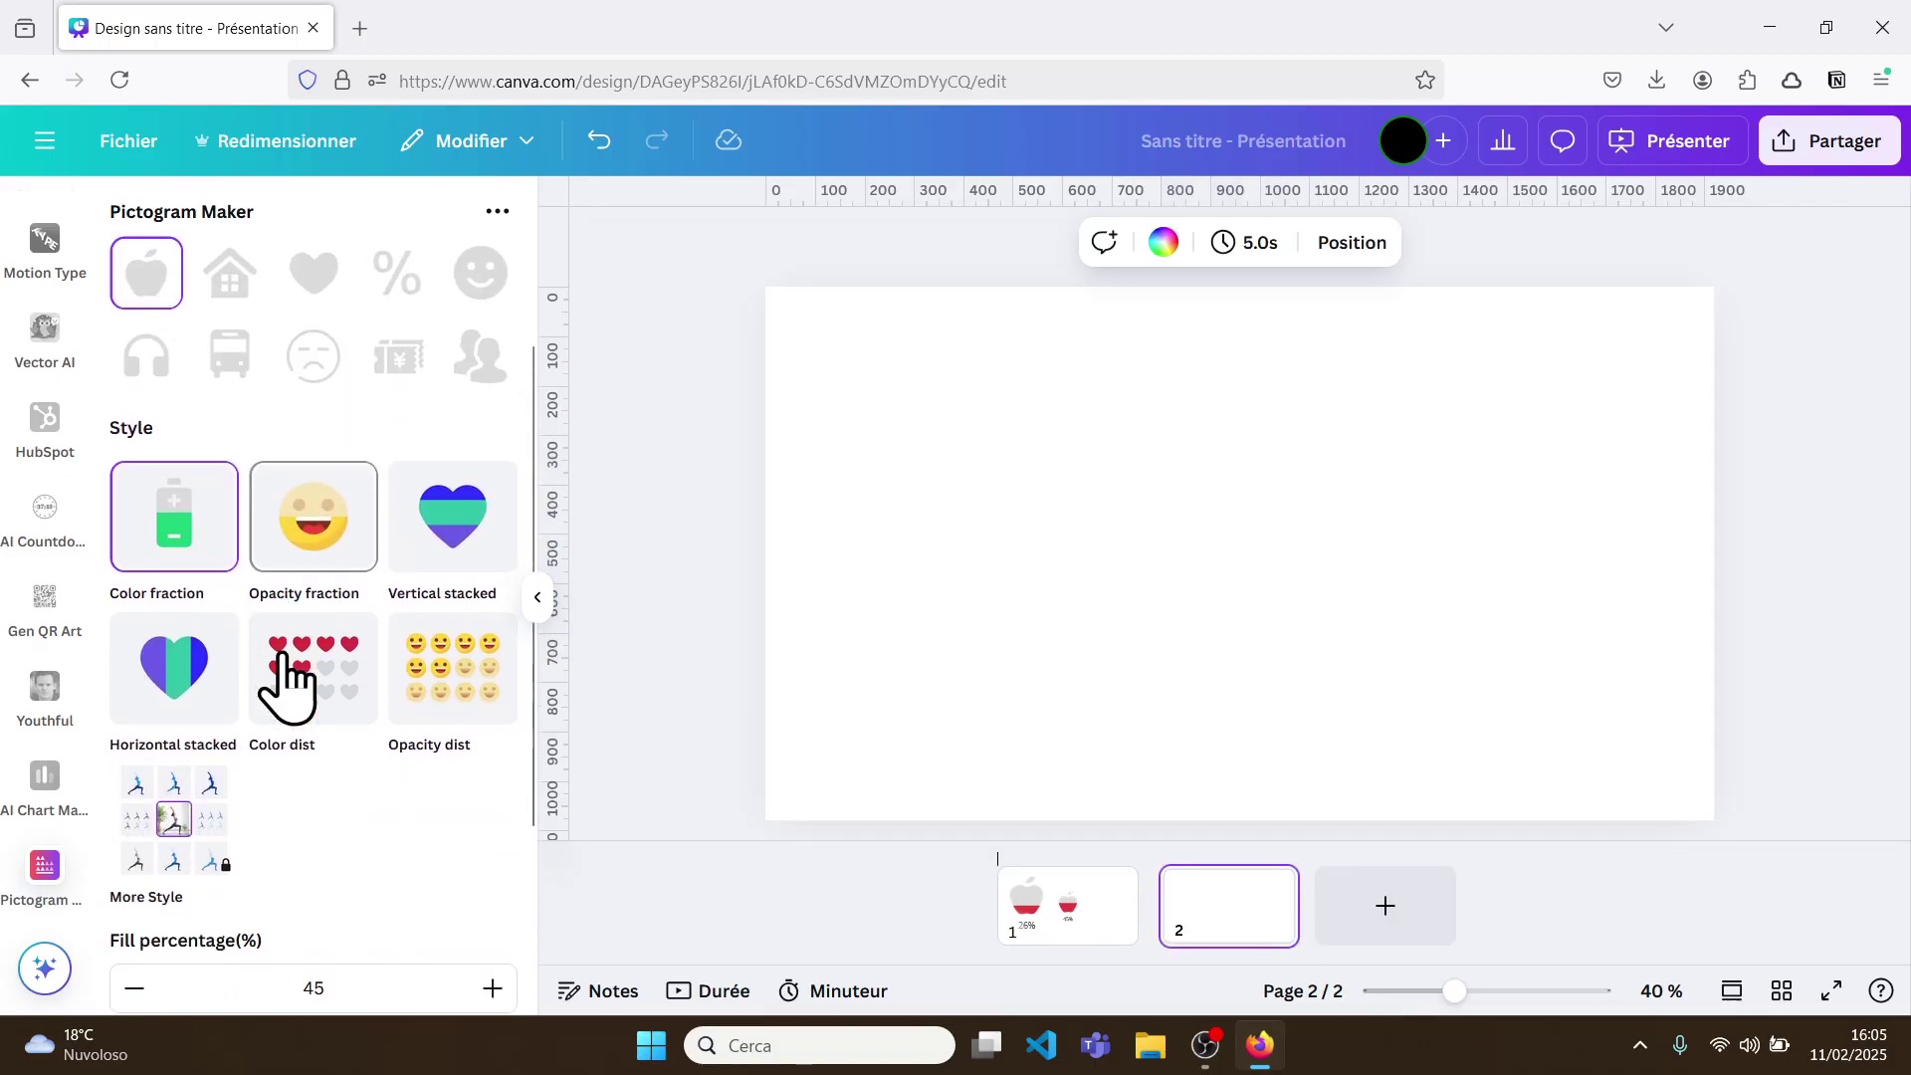
click(333, 552)
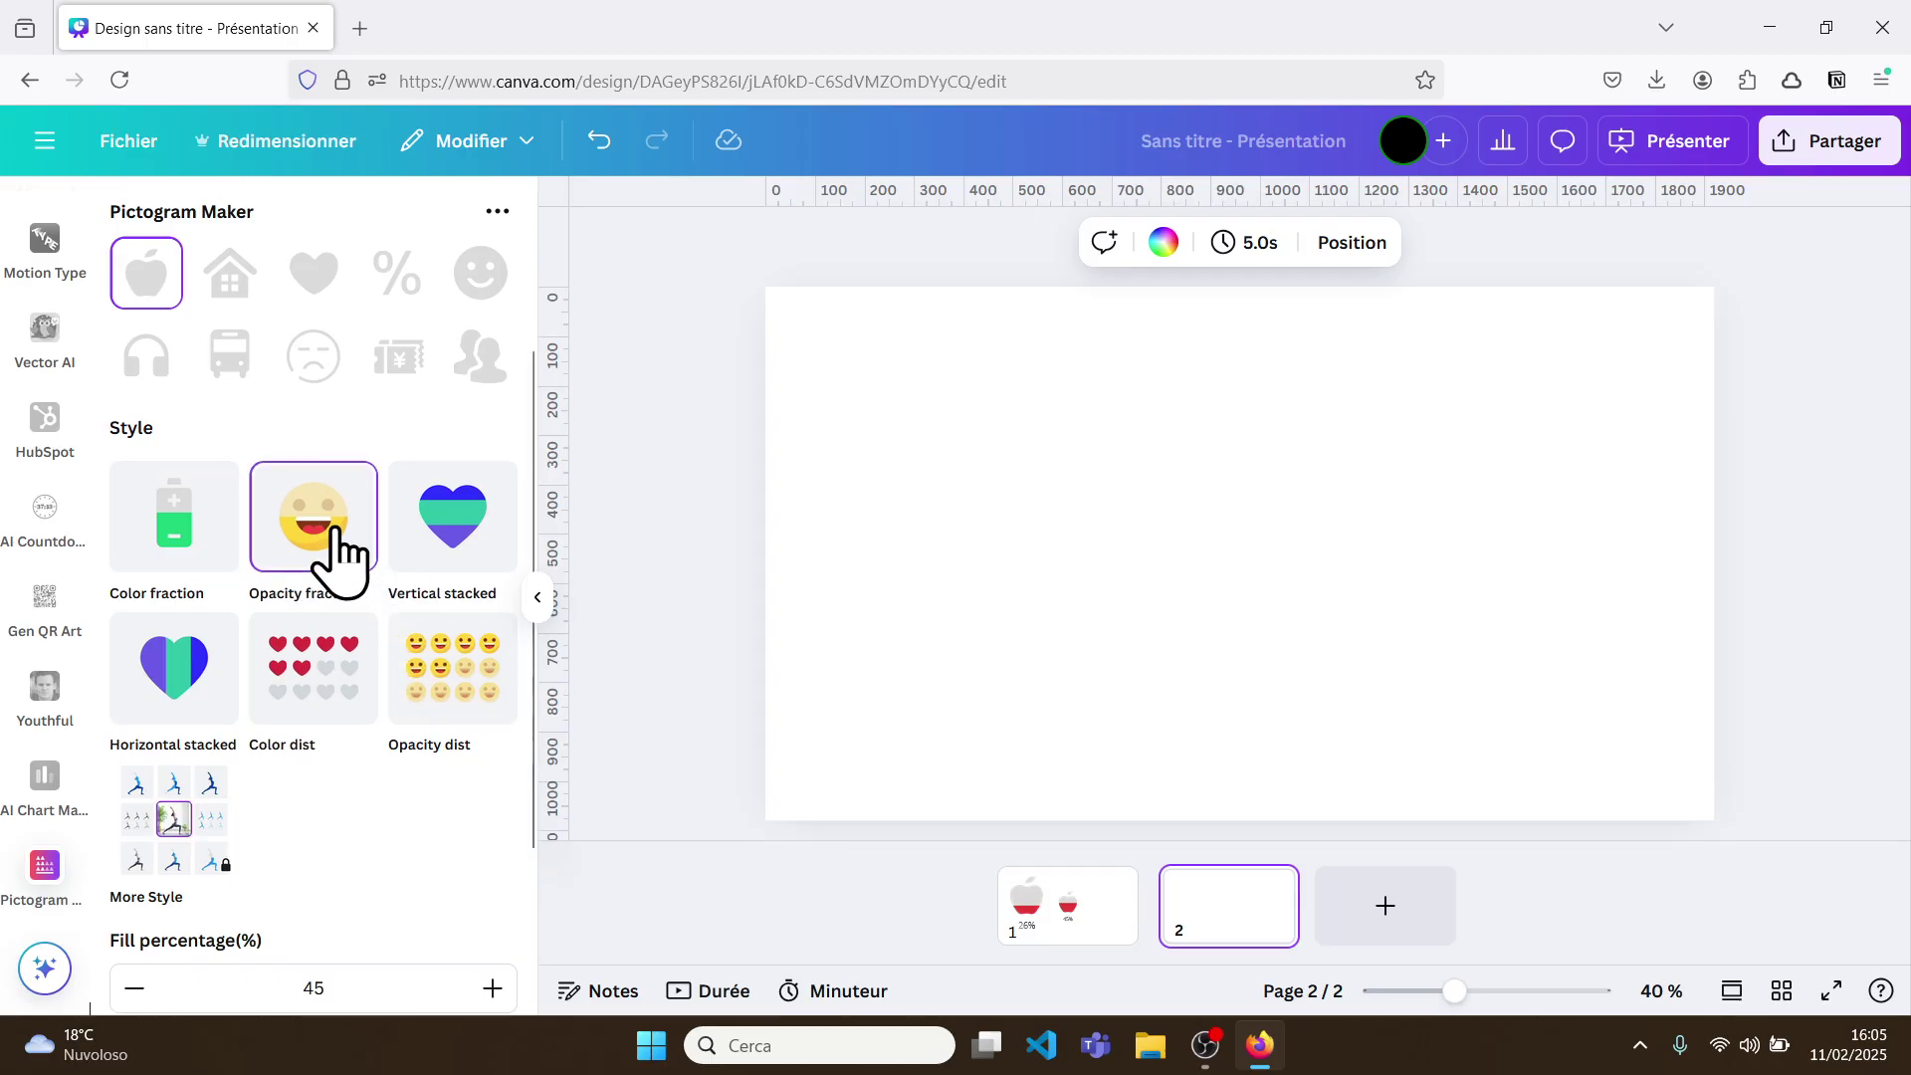
scroll(354, 840, down, 3)
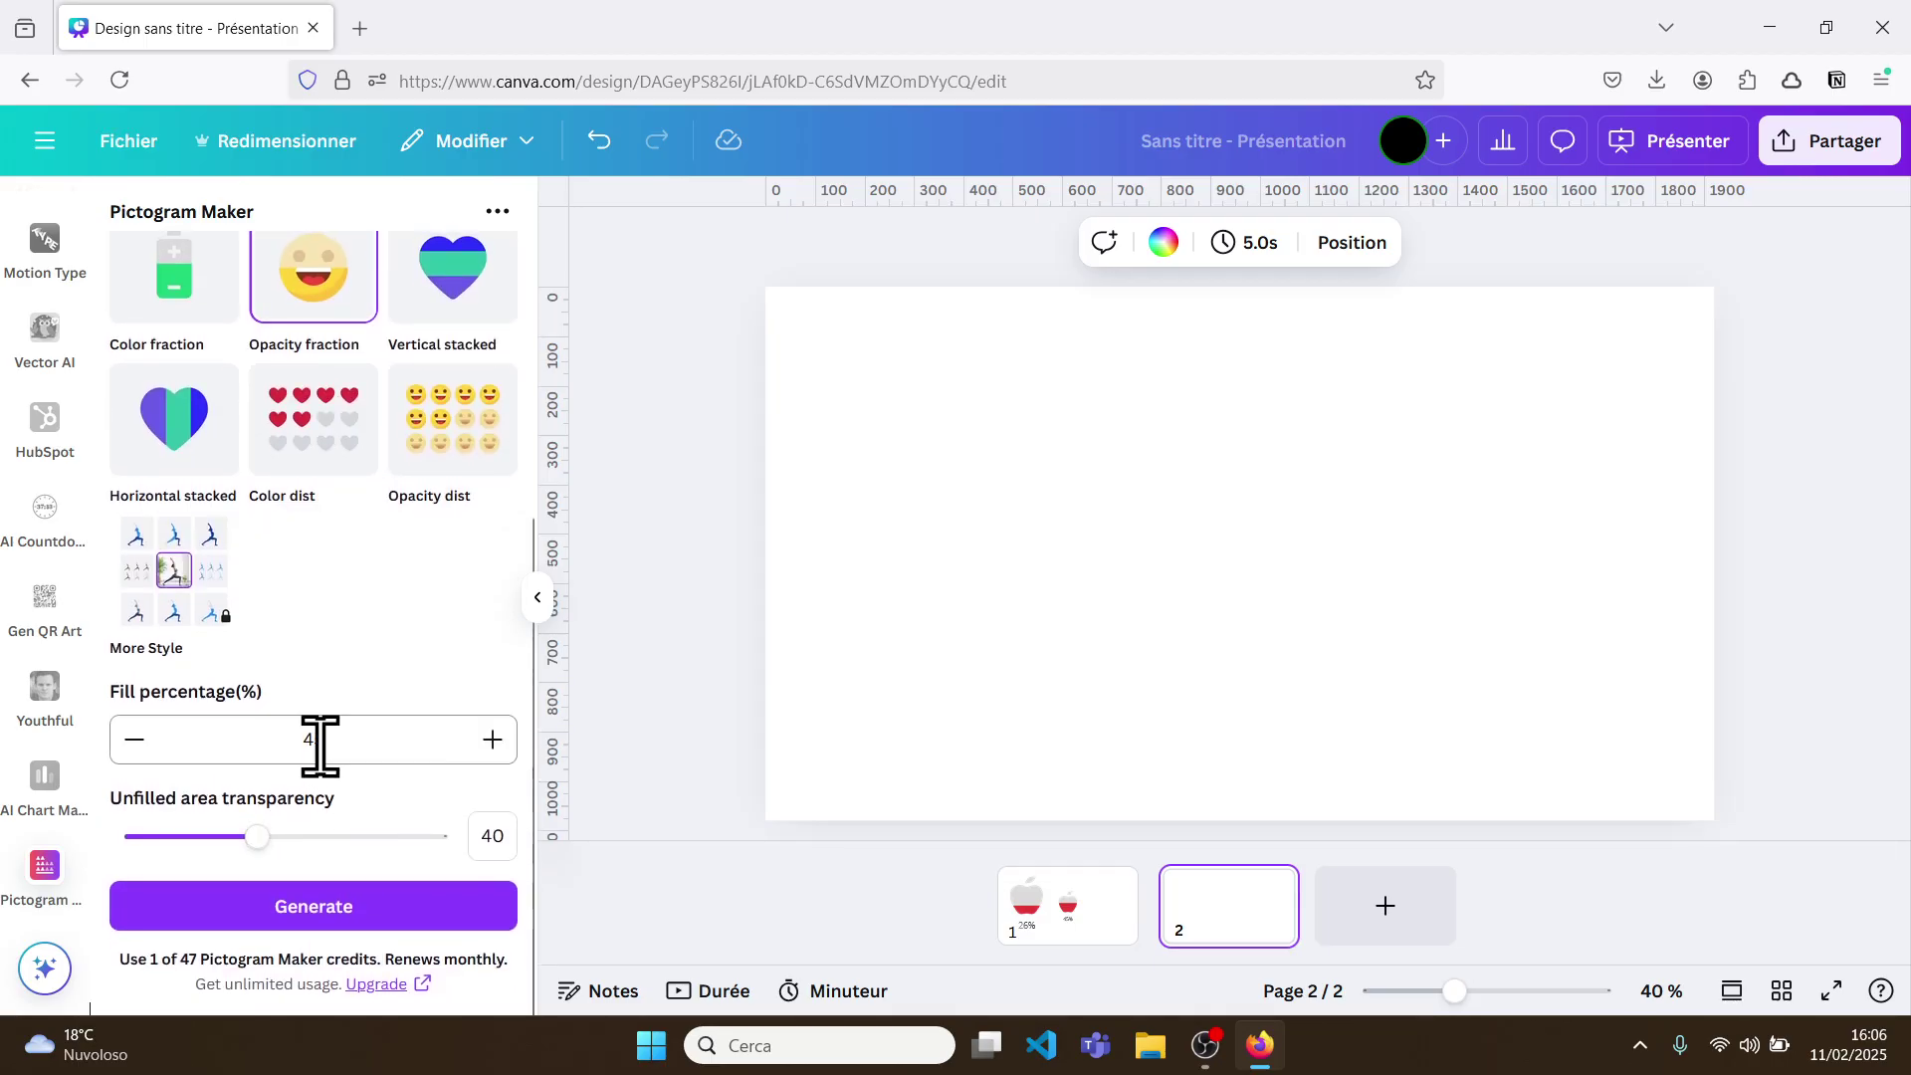
click(326, 911)
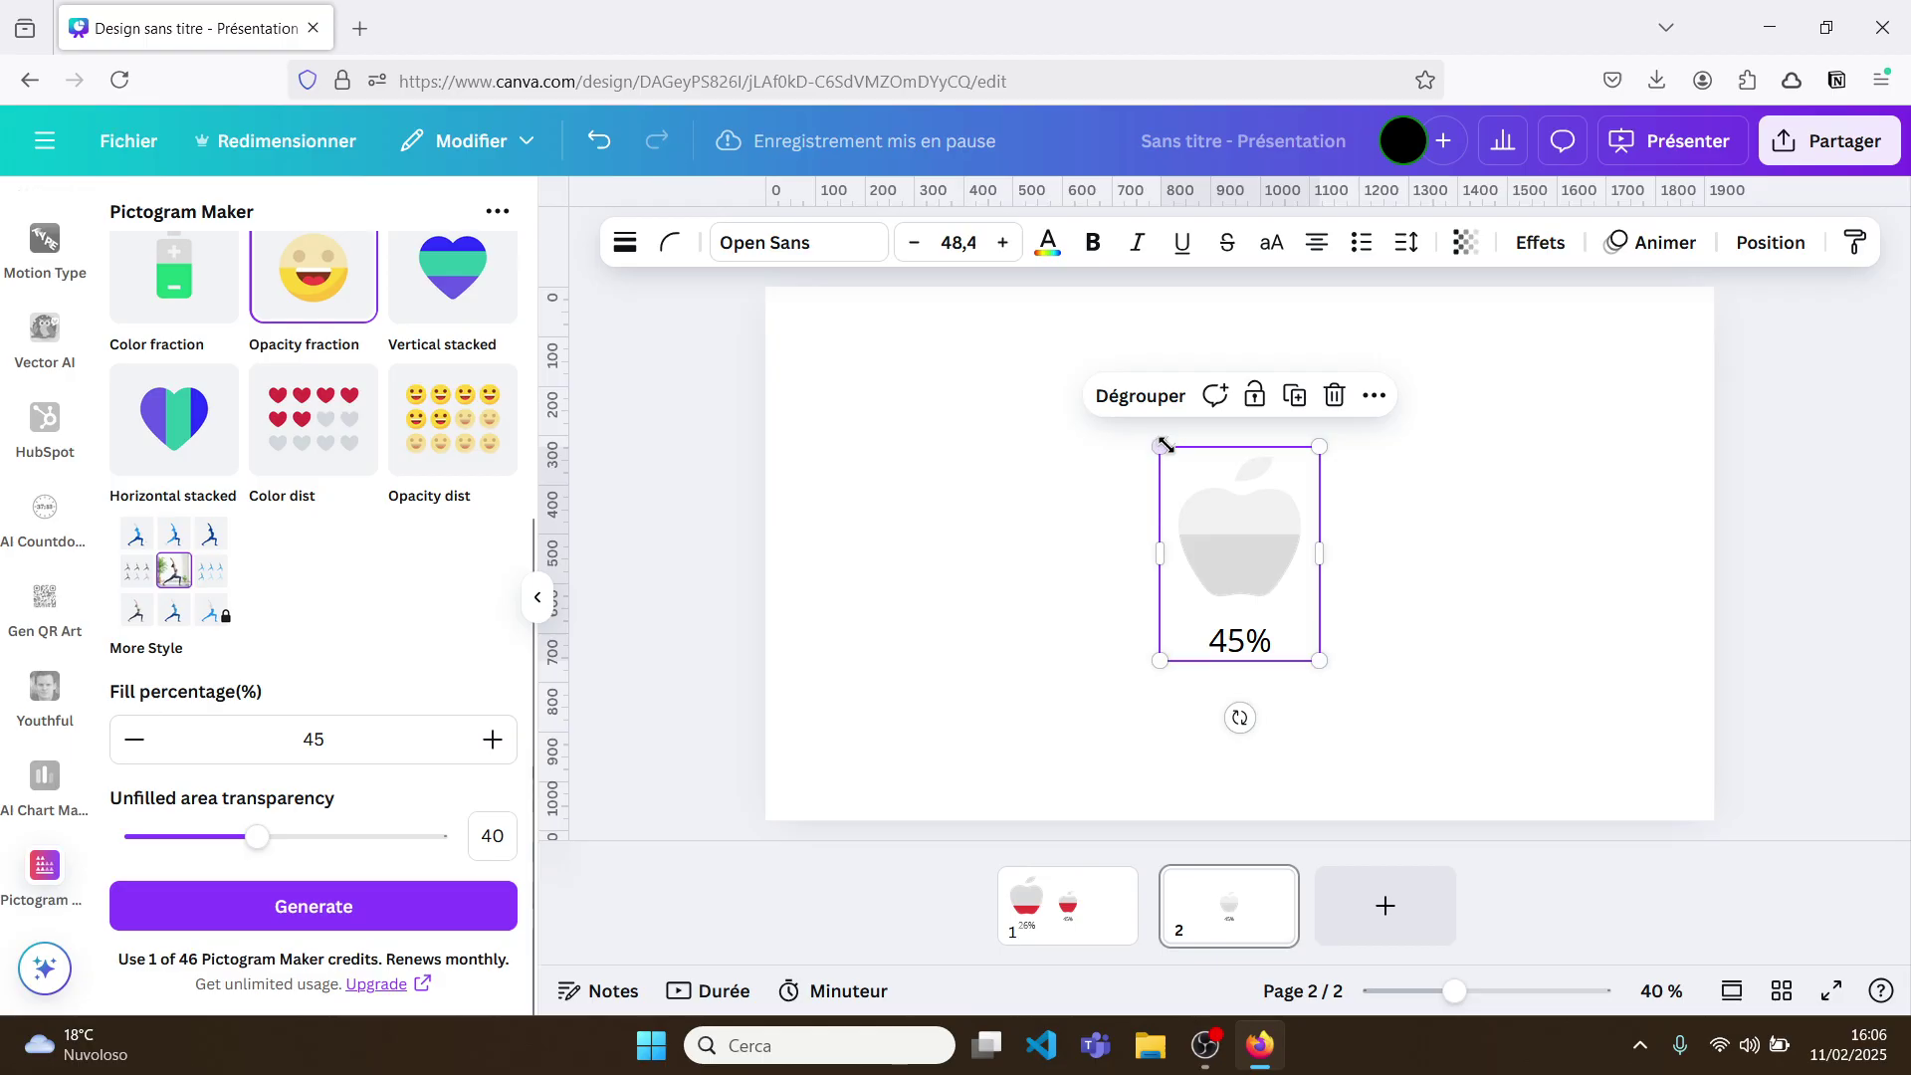
Enlarge the apple pictogram on page 2 and move it to the left half of the page
drag(1160, 447, 936, 349)
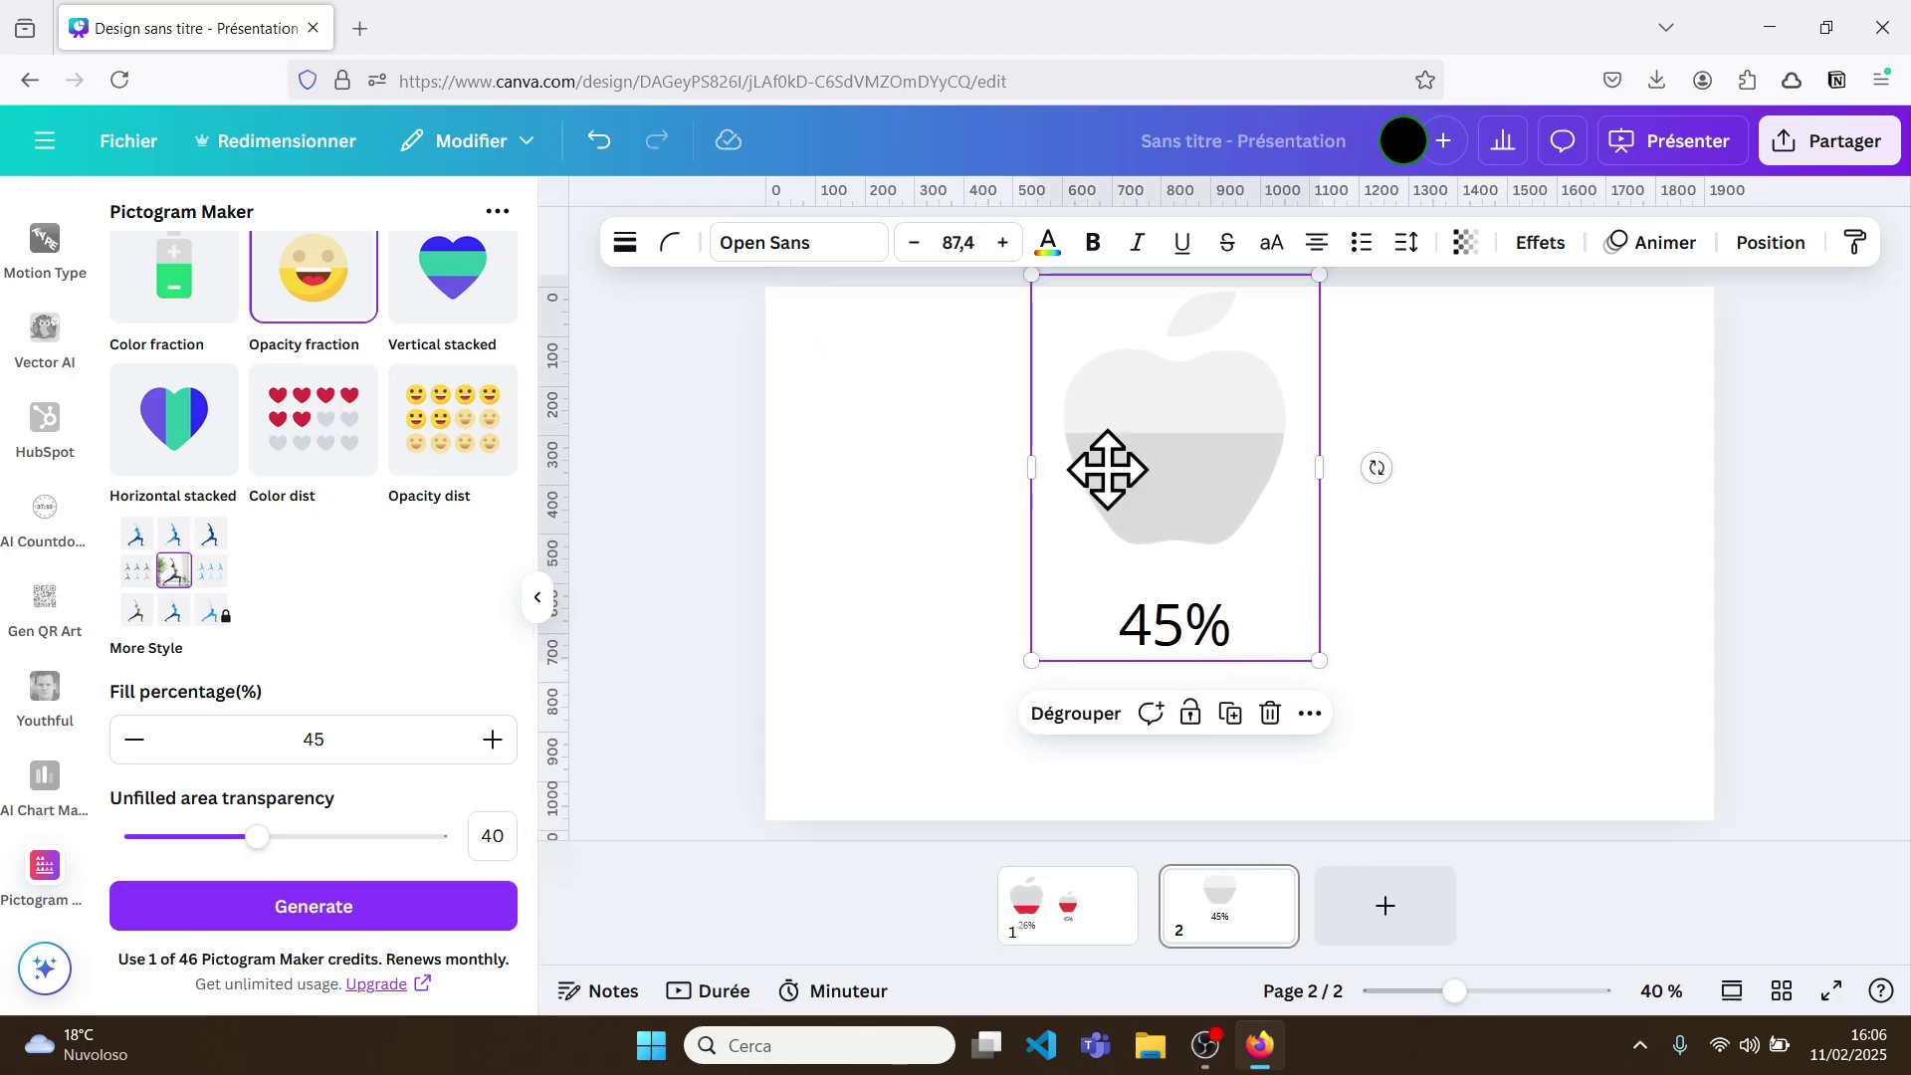
drag(1101, 469, 939, 521)
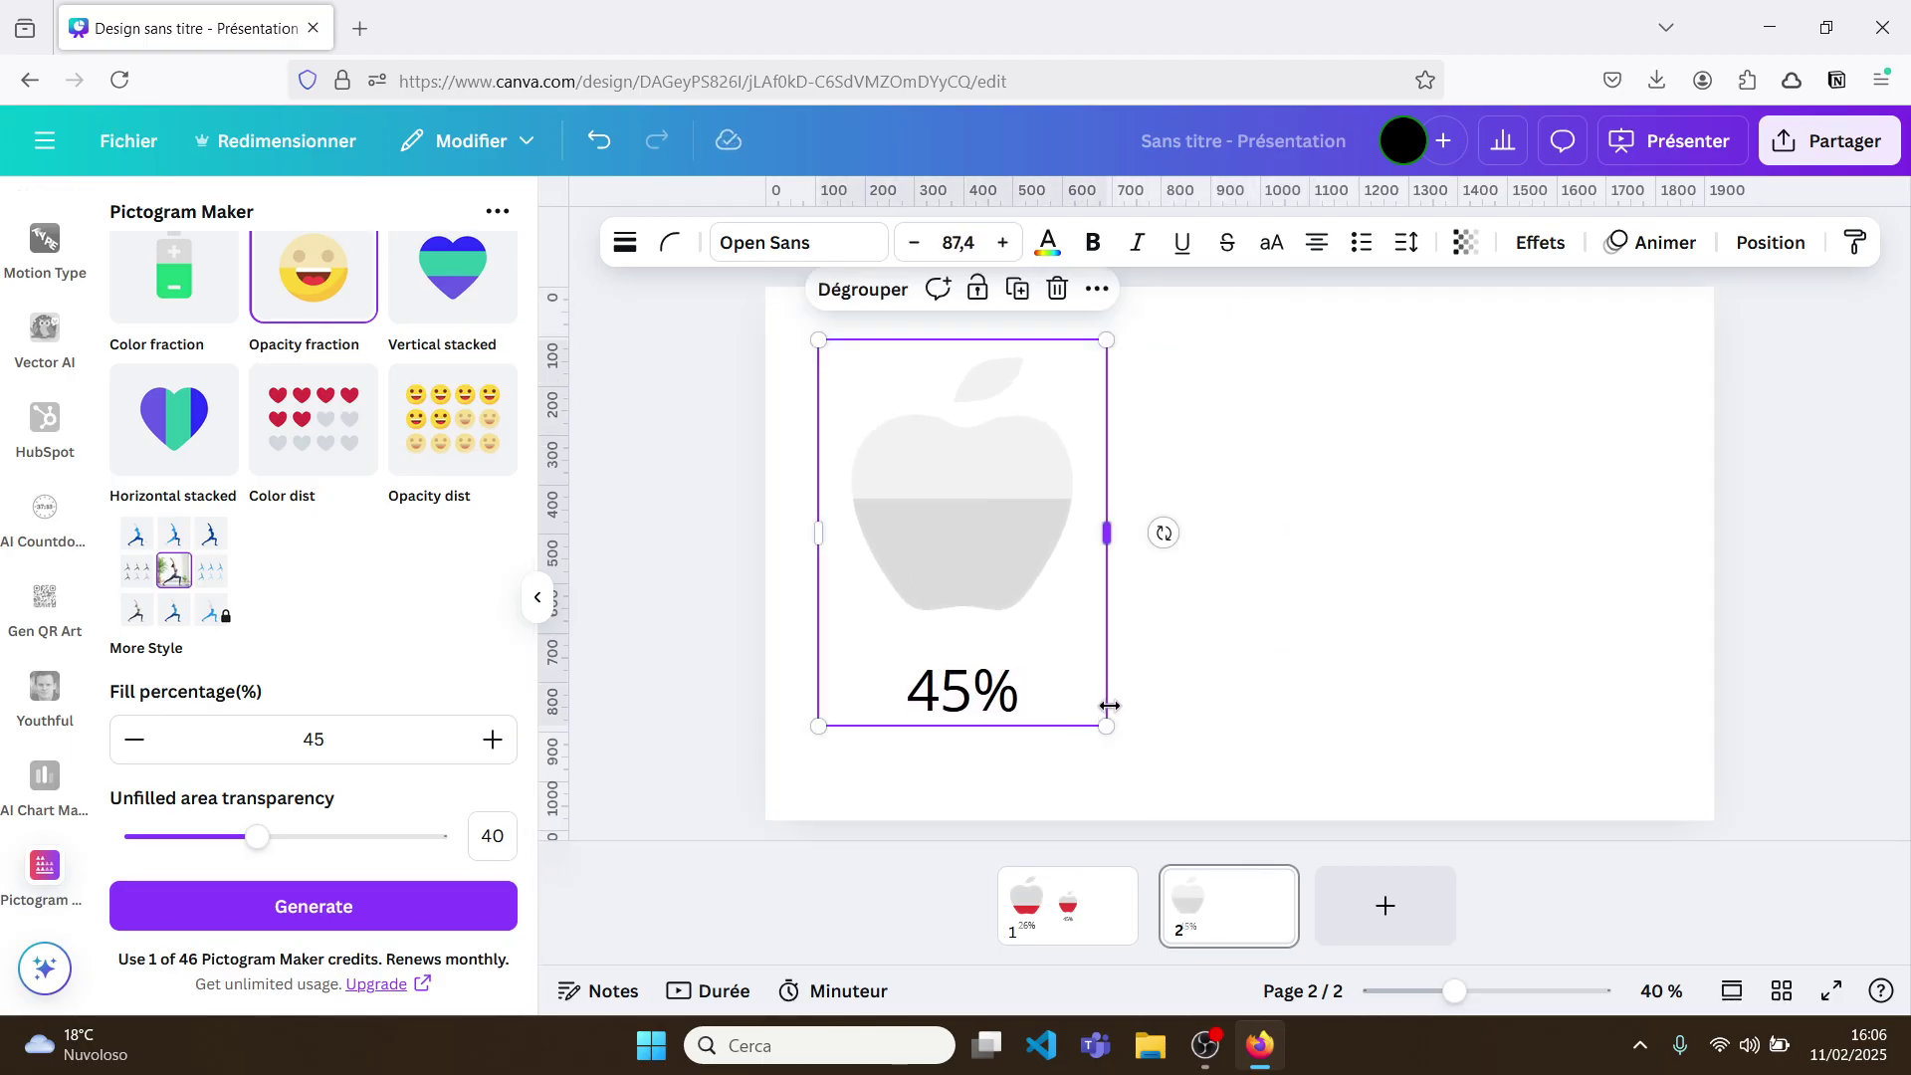
drag(1125, 739, 1145, 776)
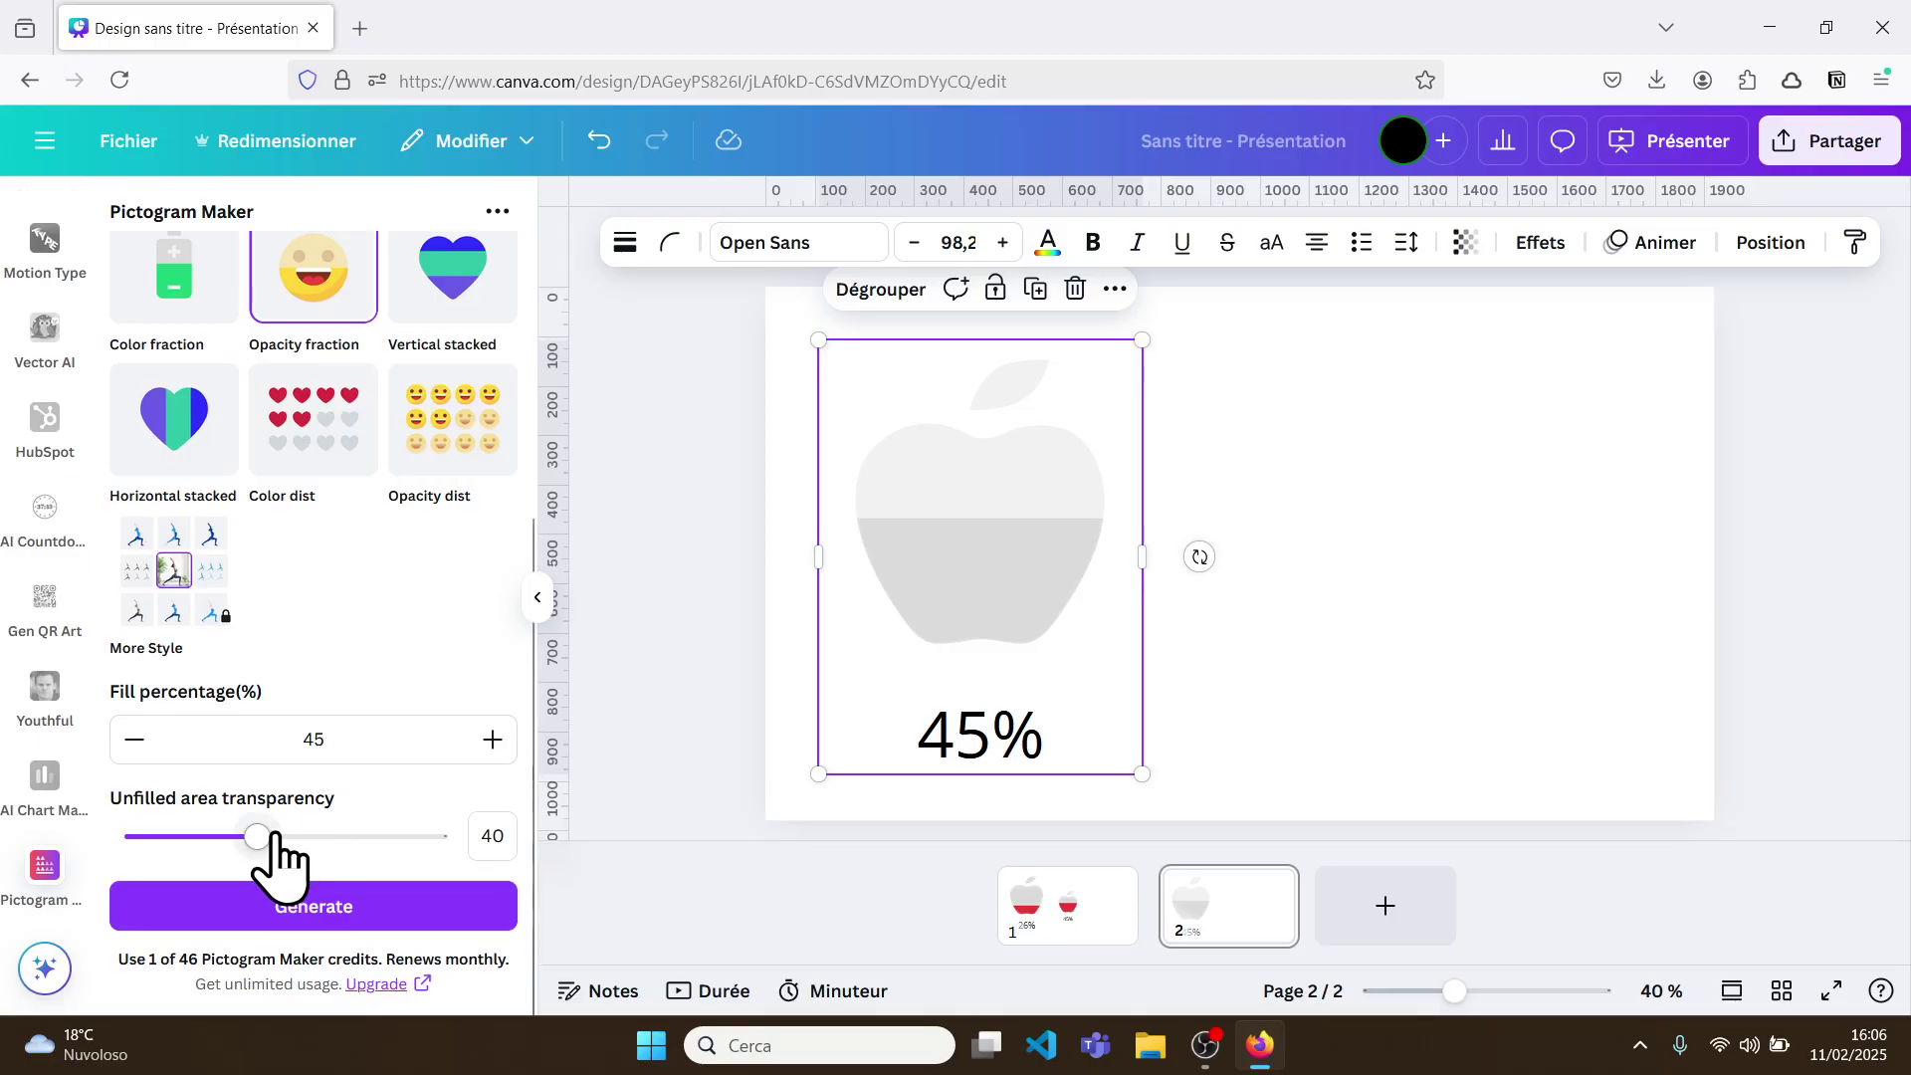
Set the unfilled area transparency to 42 and switch the pictogram style to Vertical stacked
mouse_move(254, 836)
mouse_down()
mouse_move(224, 836)
mouse_move(320, 836)
mouse_move(264, 836)
mouse_up()
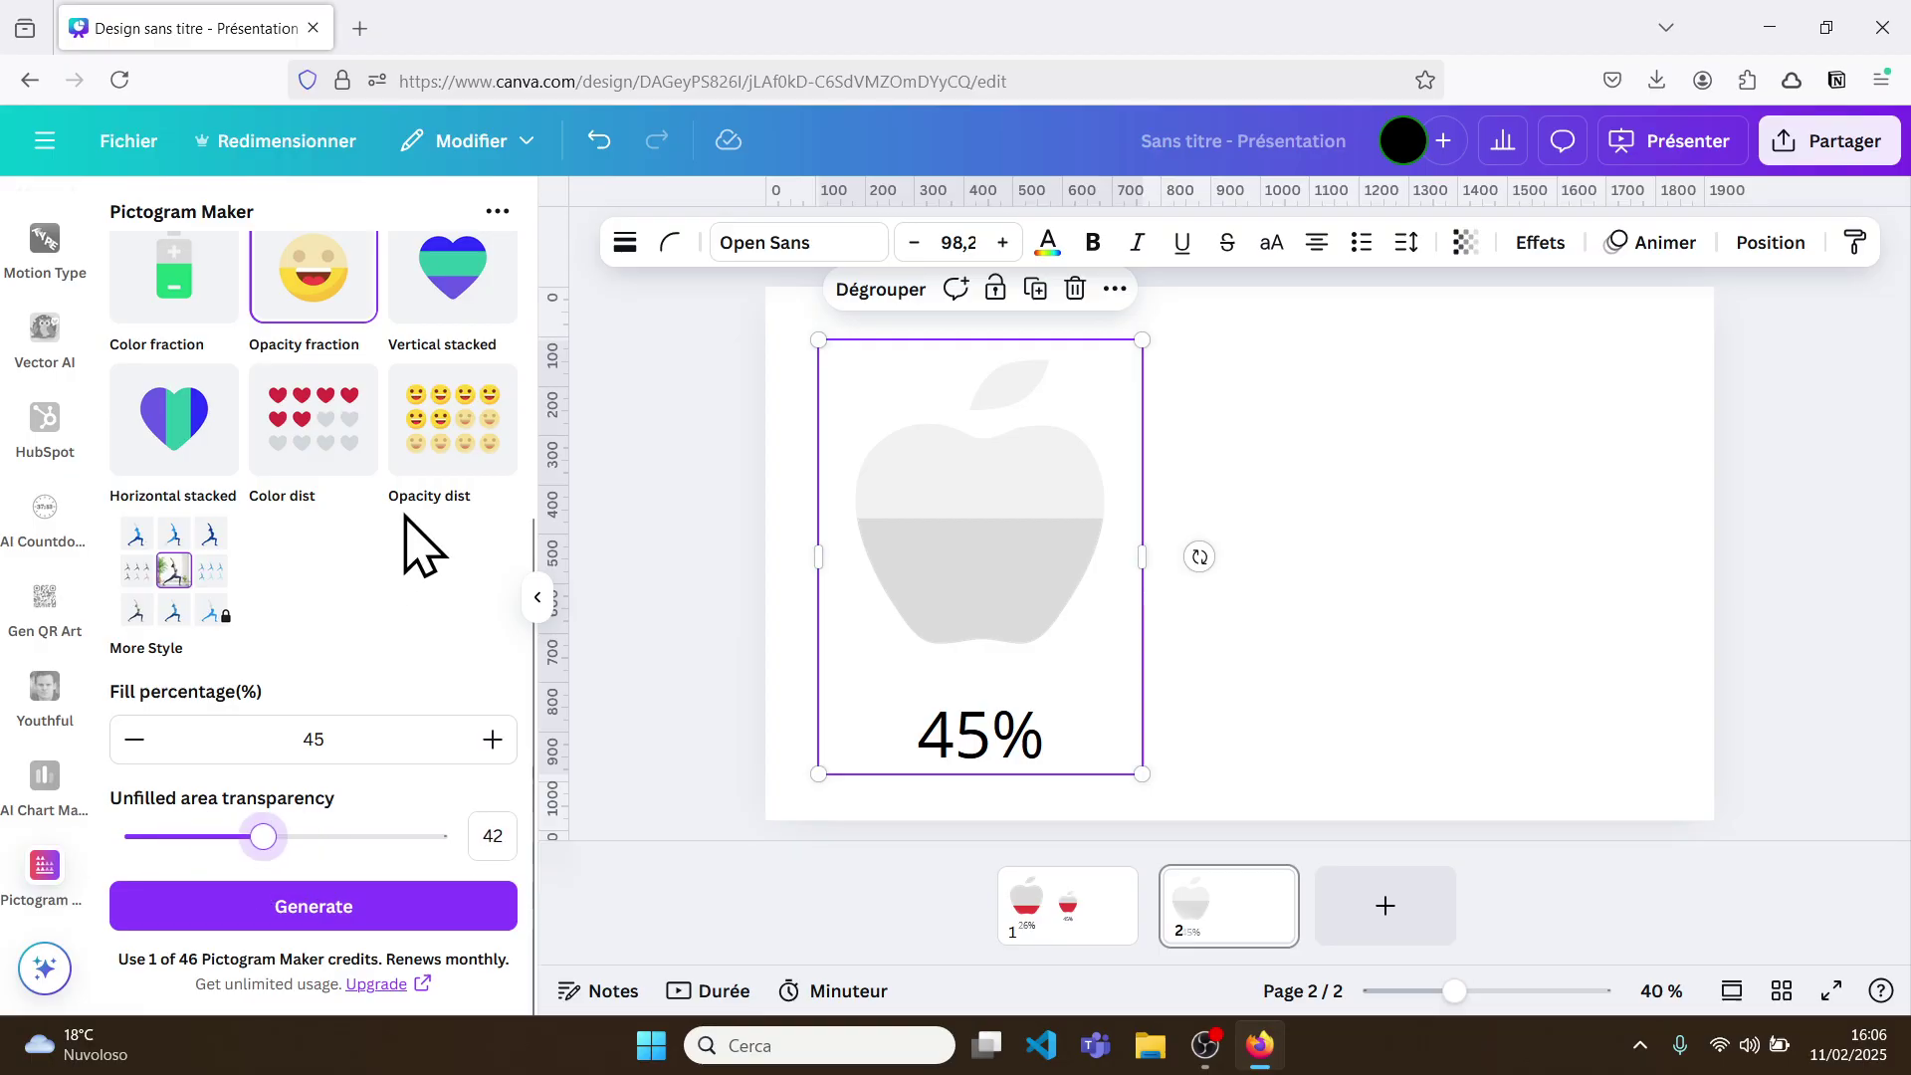
scroll(423, 545, up, 2)
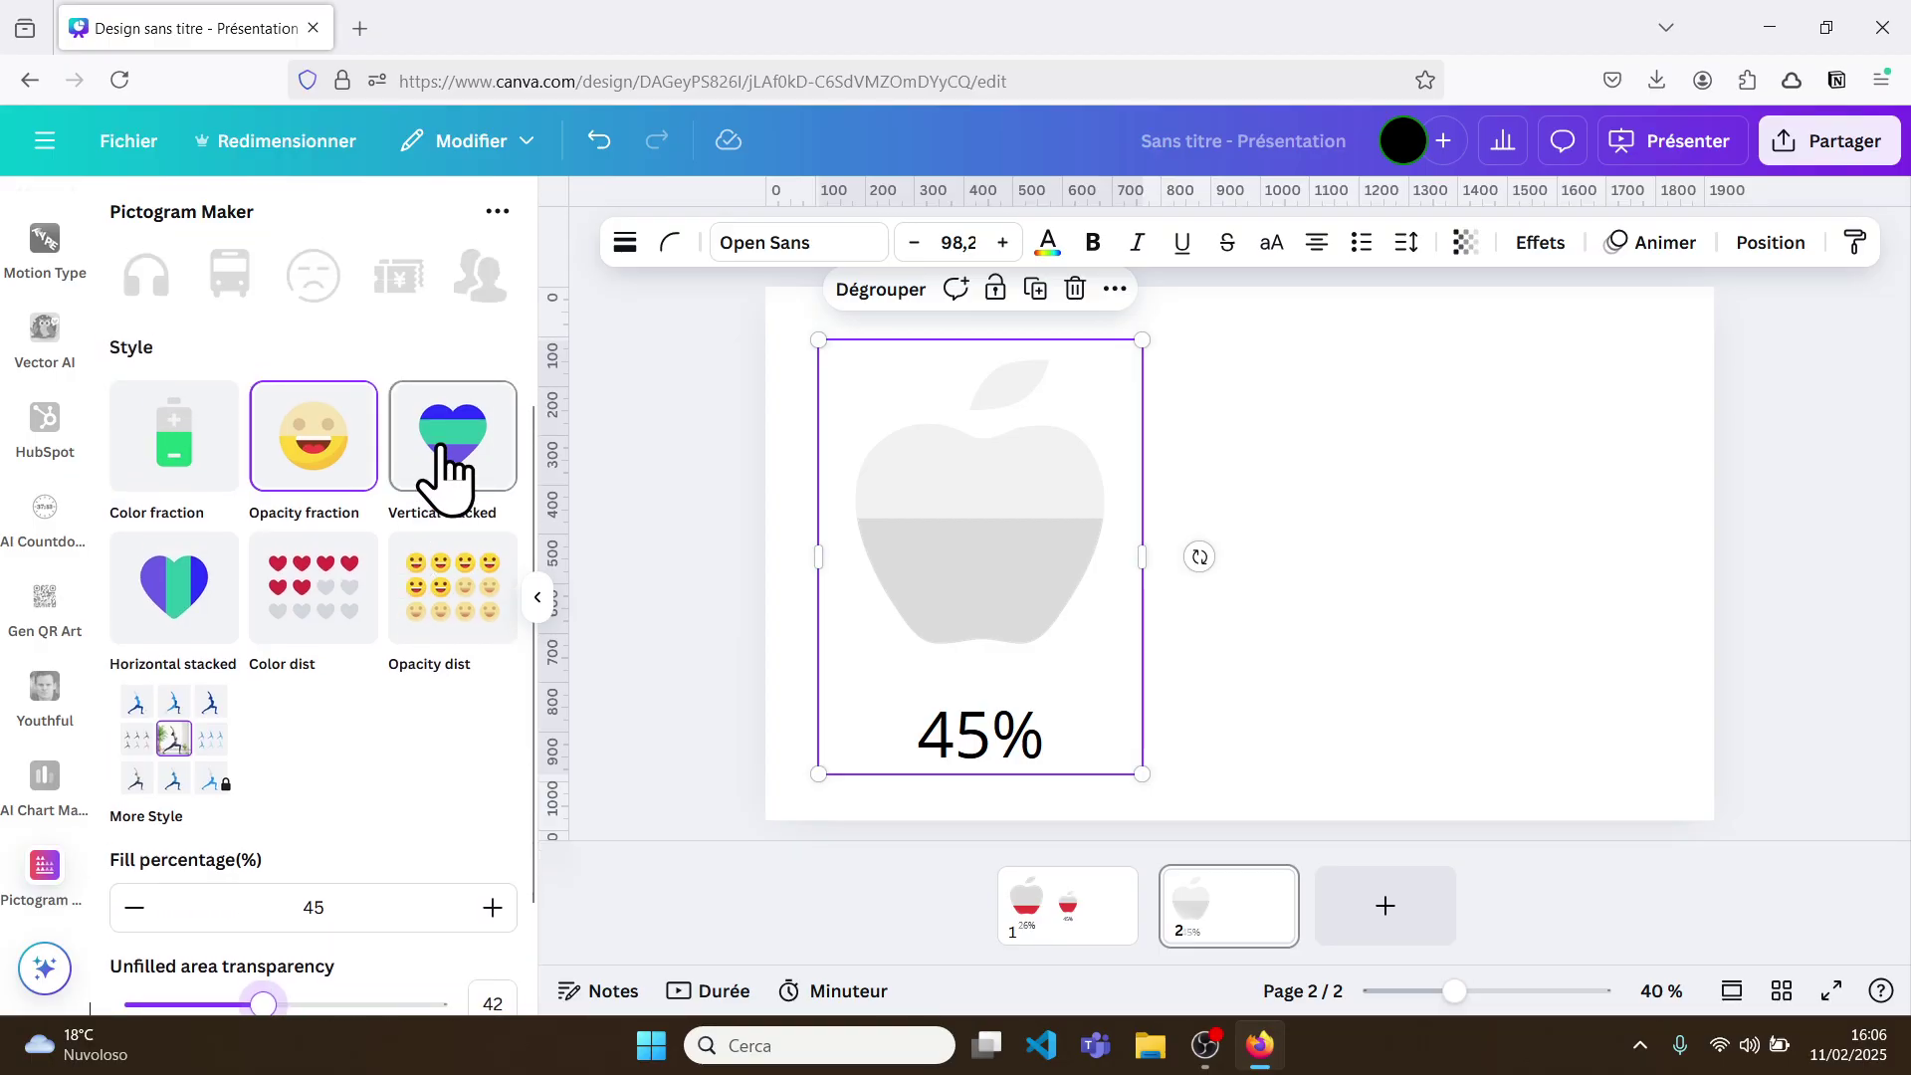
click(448, 468)
Label three pictogram segments Italie, France and Espagne, with France filled to 10% and Espagne to 60%
scroll(373, 697, down, 3)
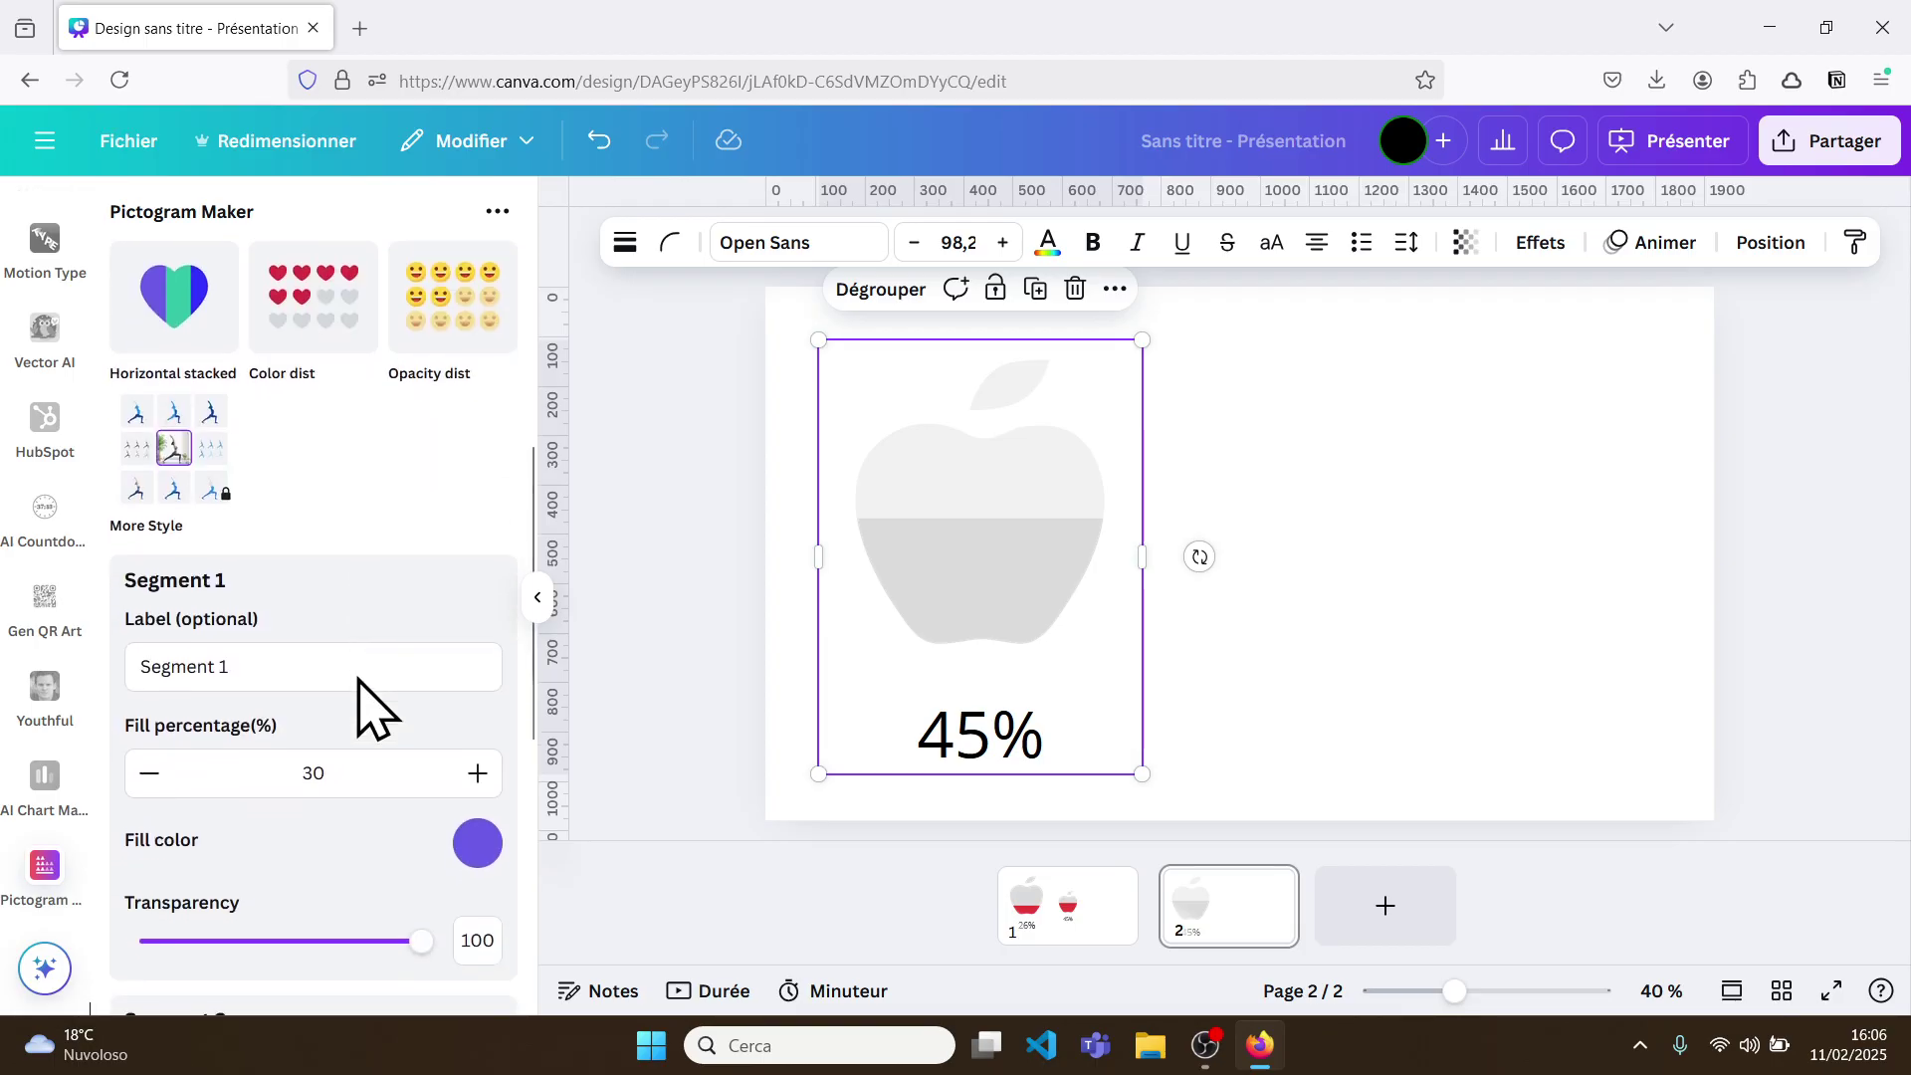
scroll(358, 697, down, 5)
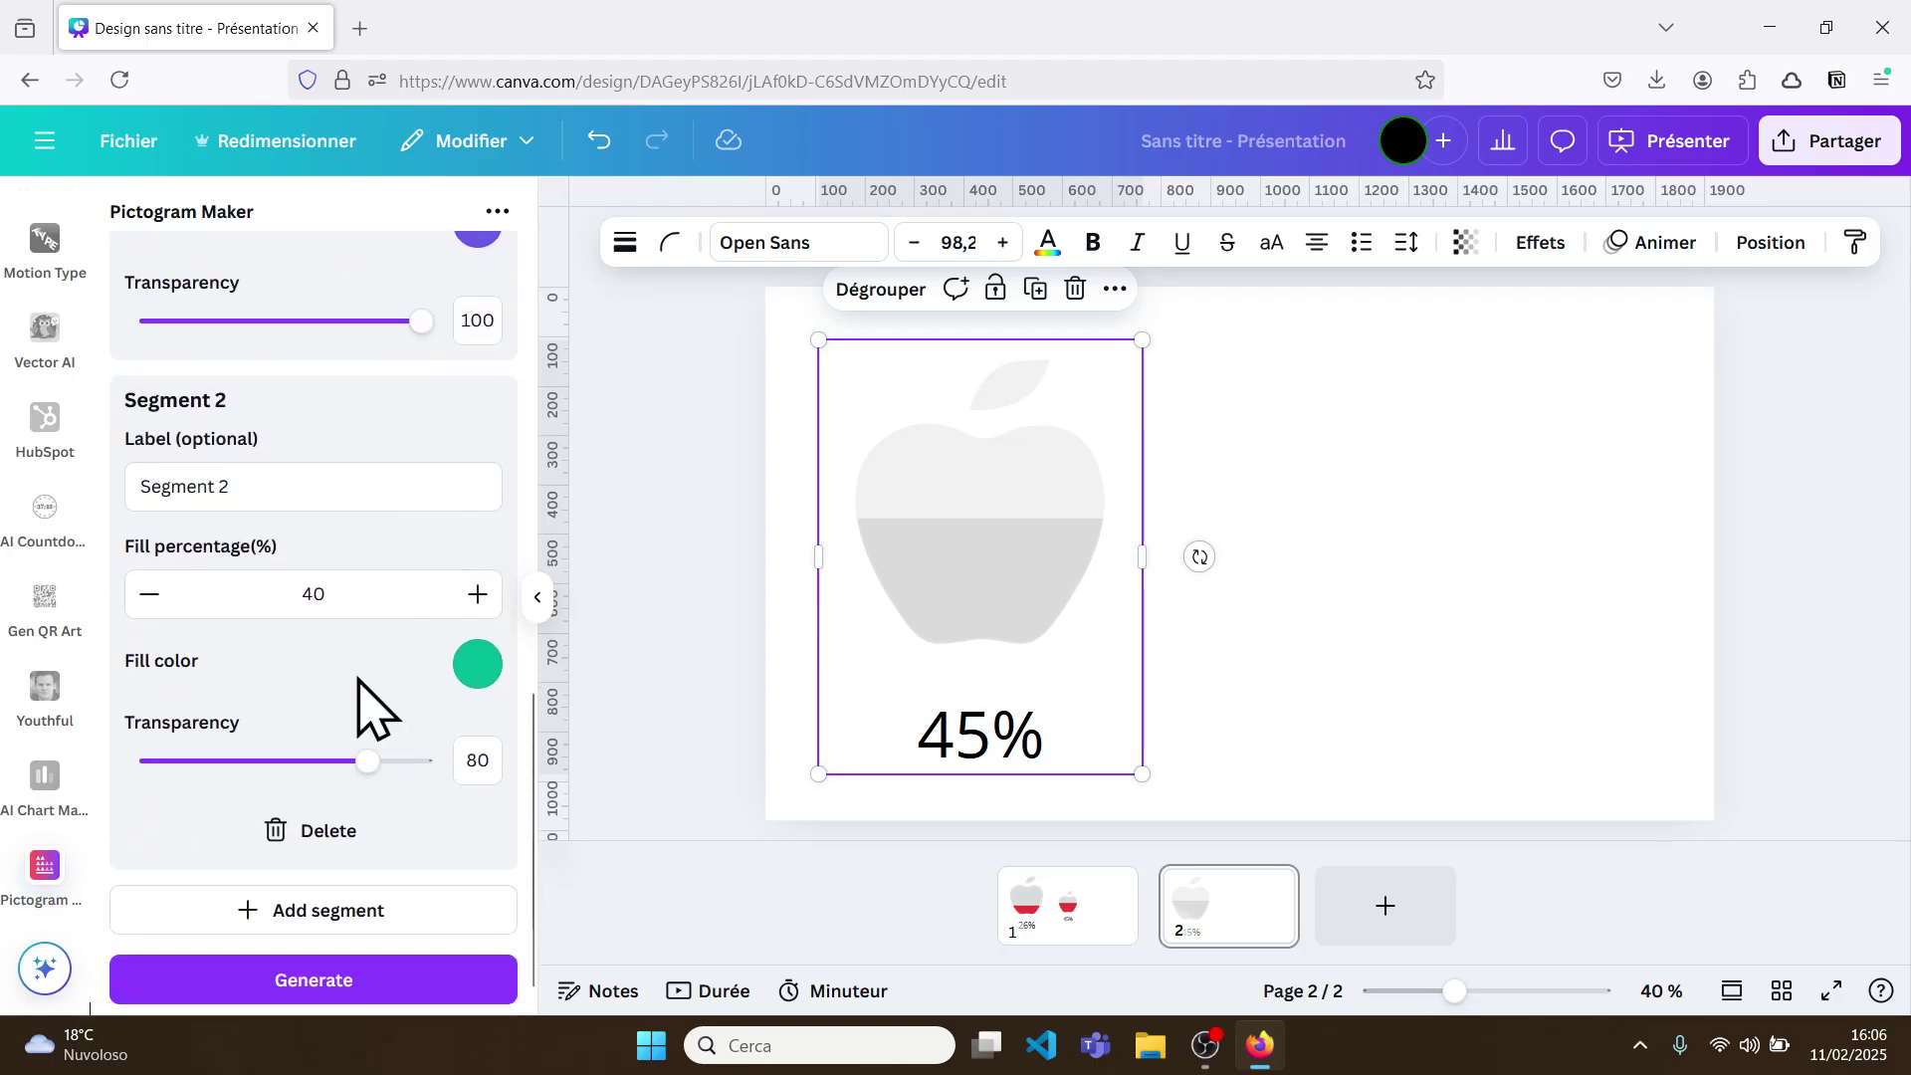
scroll(368, 707, up, 3)
scroll(363, 709, up, 6)
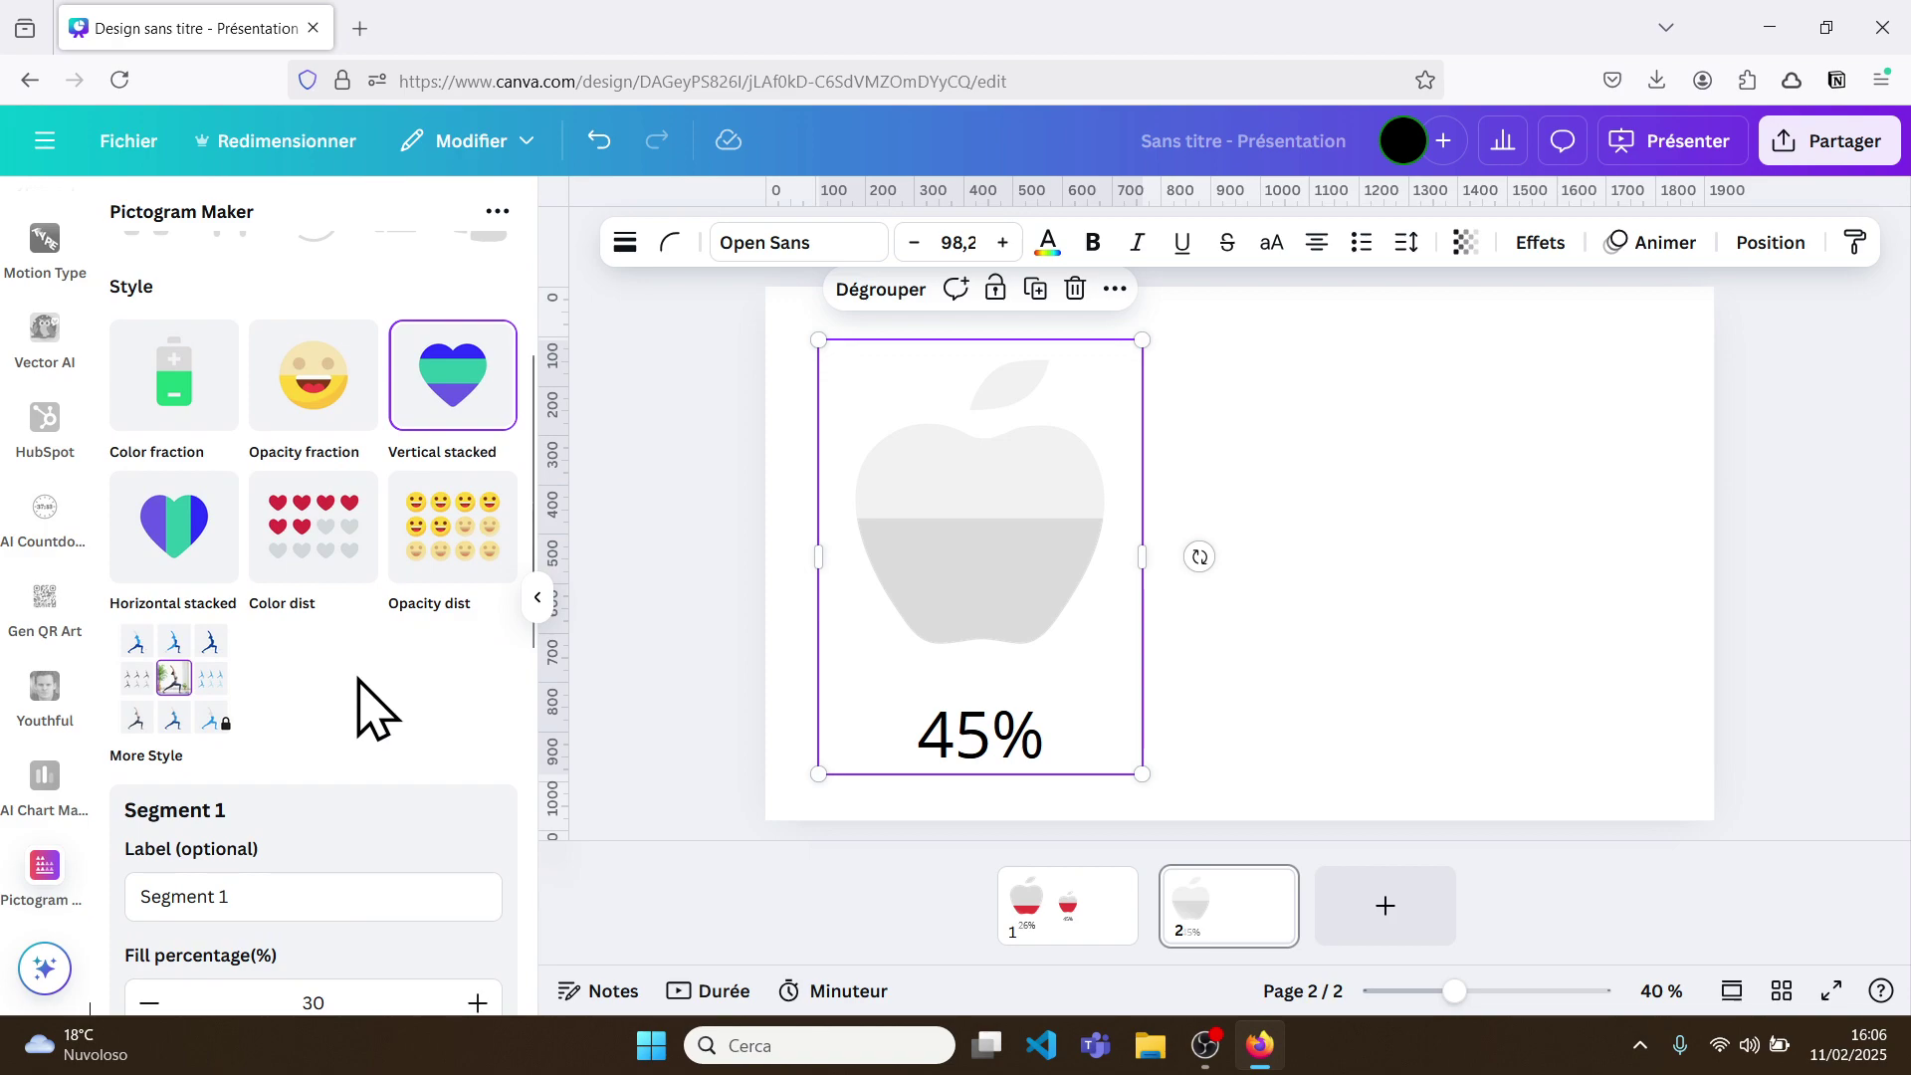
scroll(388, 677, down, 1)
scroll(397, 647, down, 3)
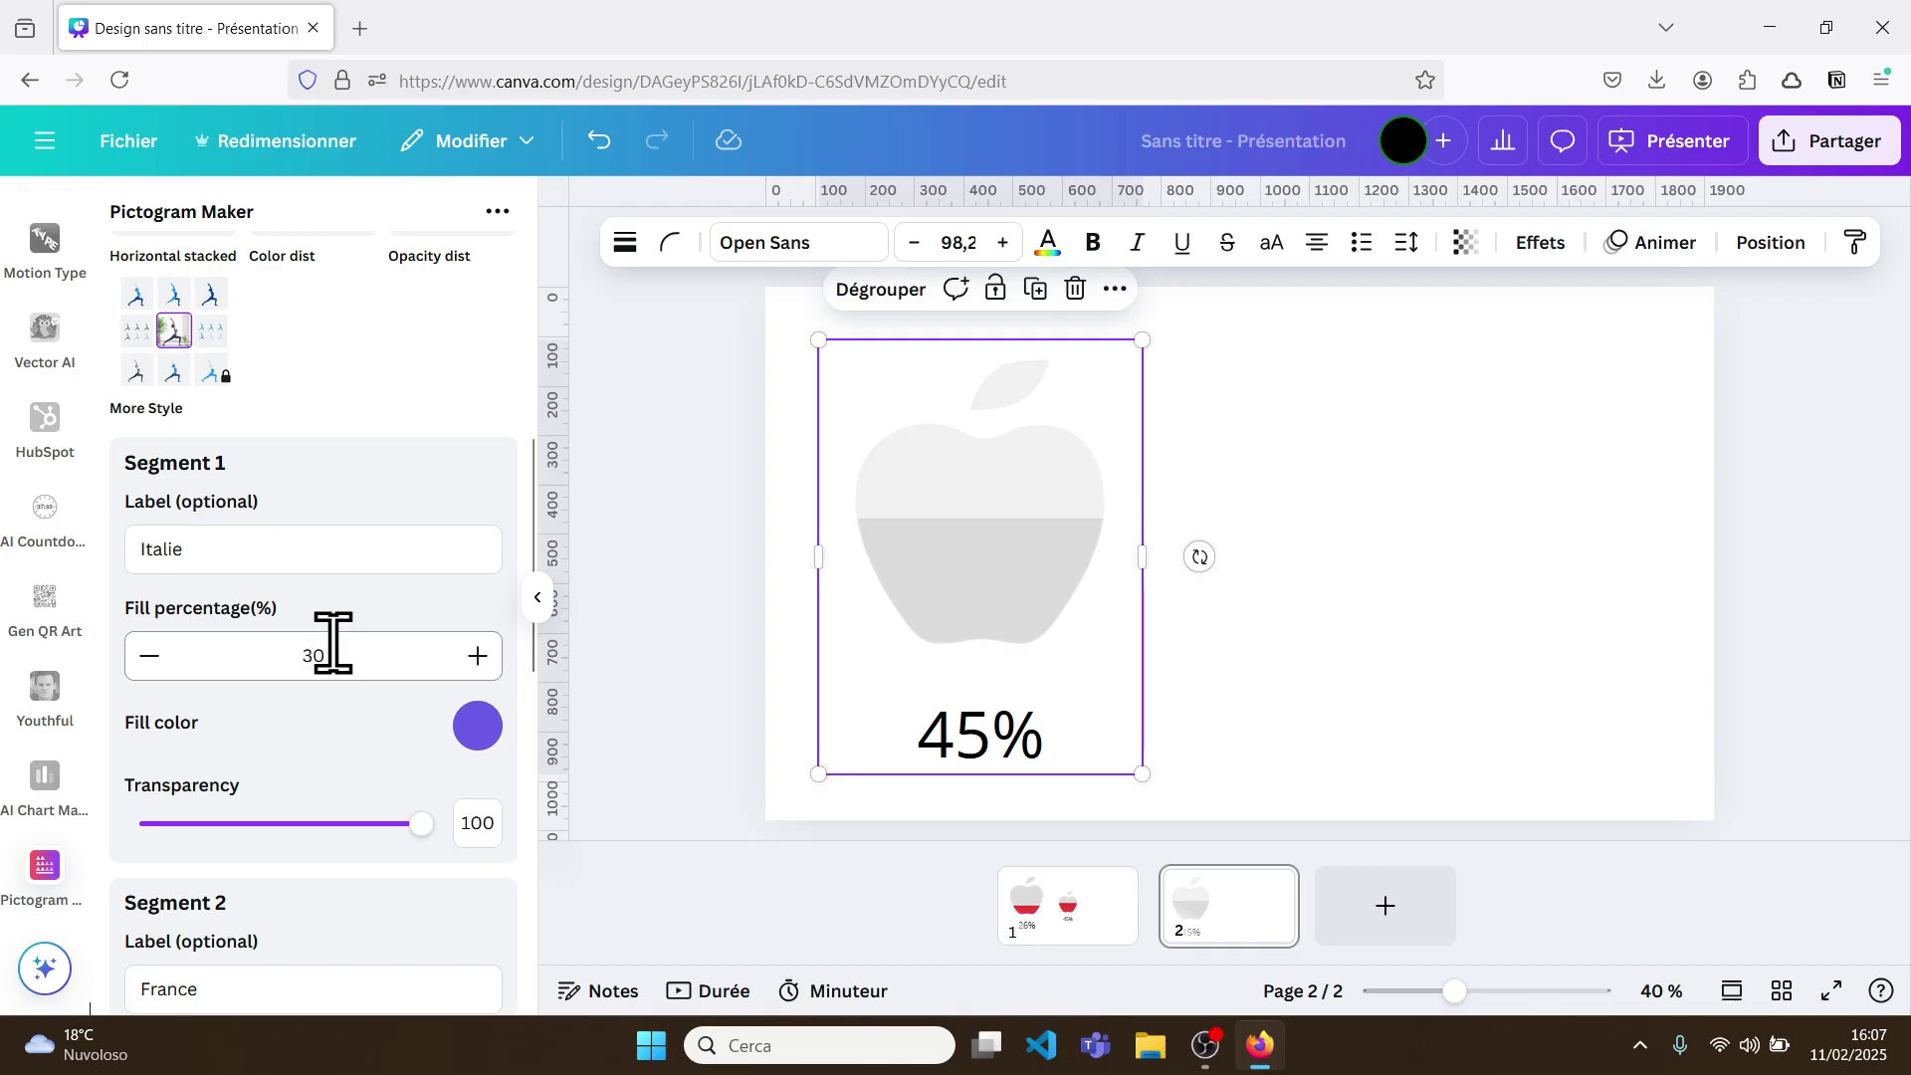
scroll(332, 642, down, 1)
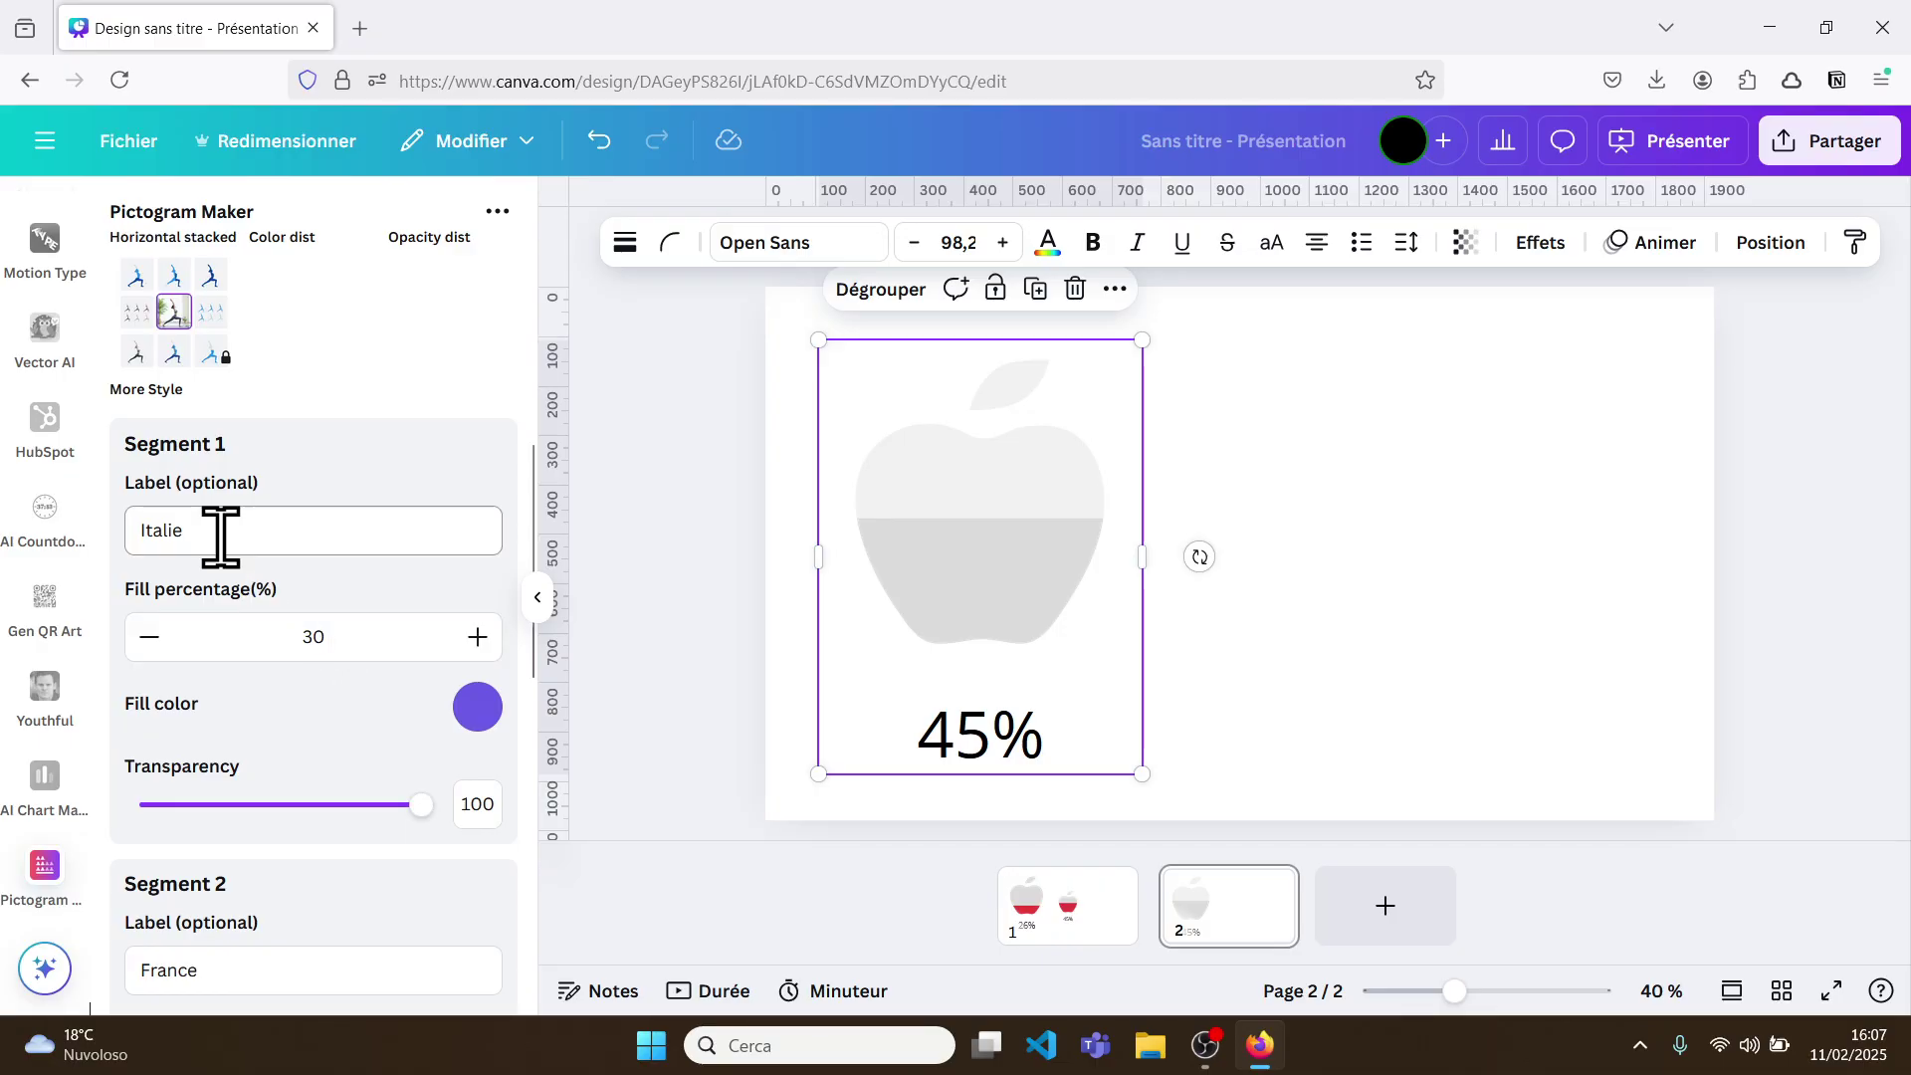
scroll(371, 758, down, 3)
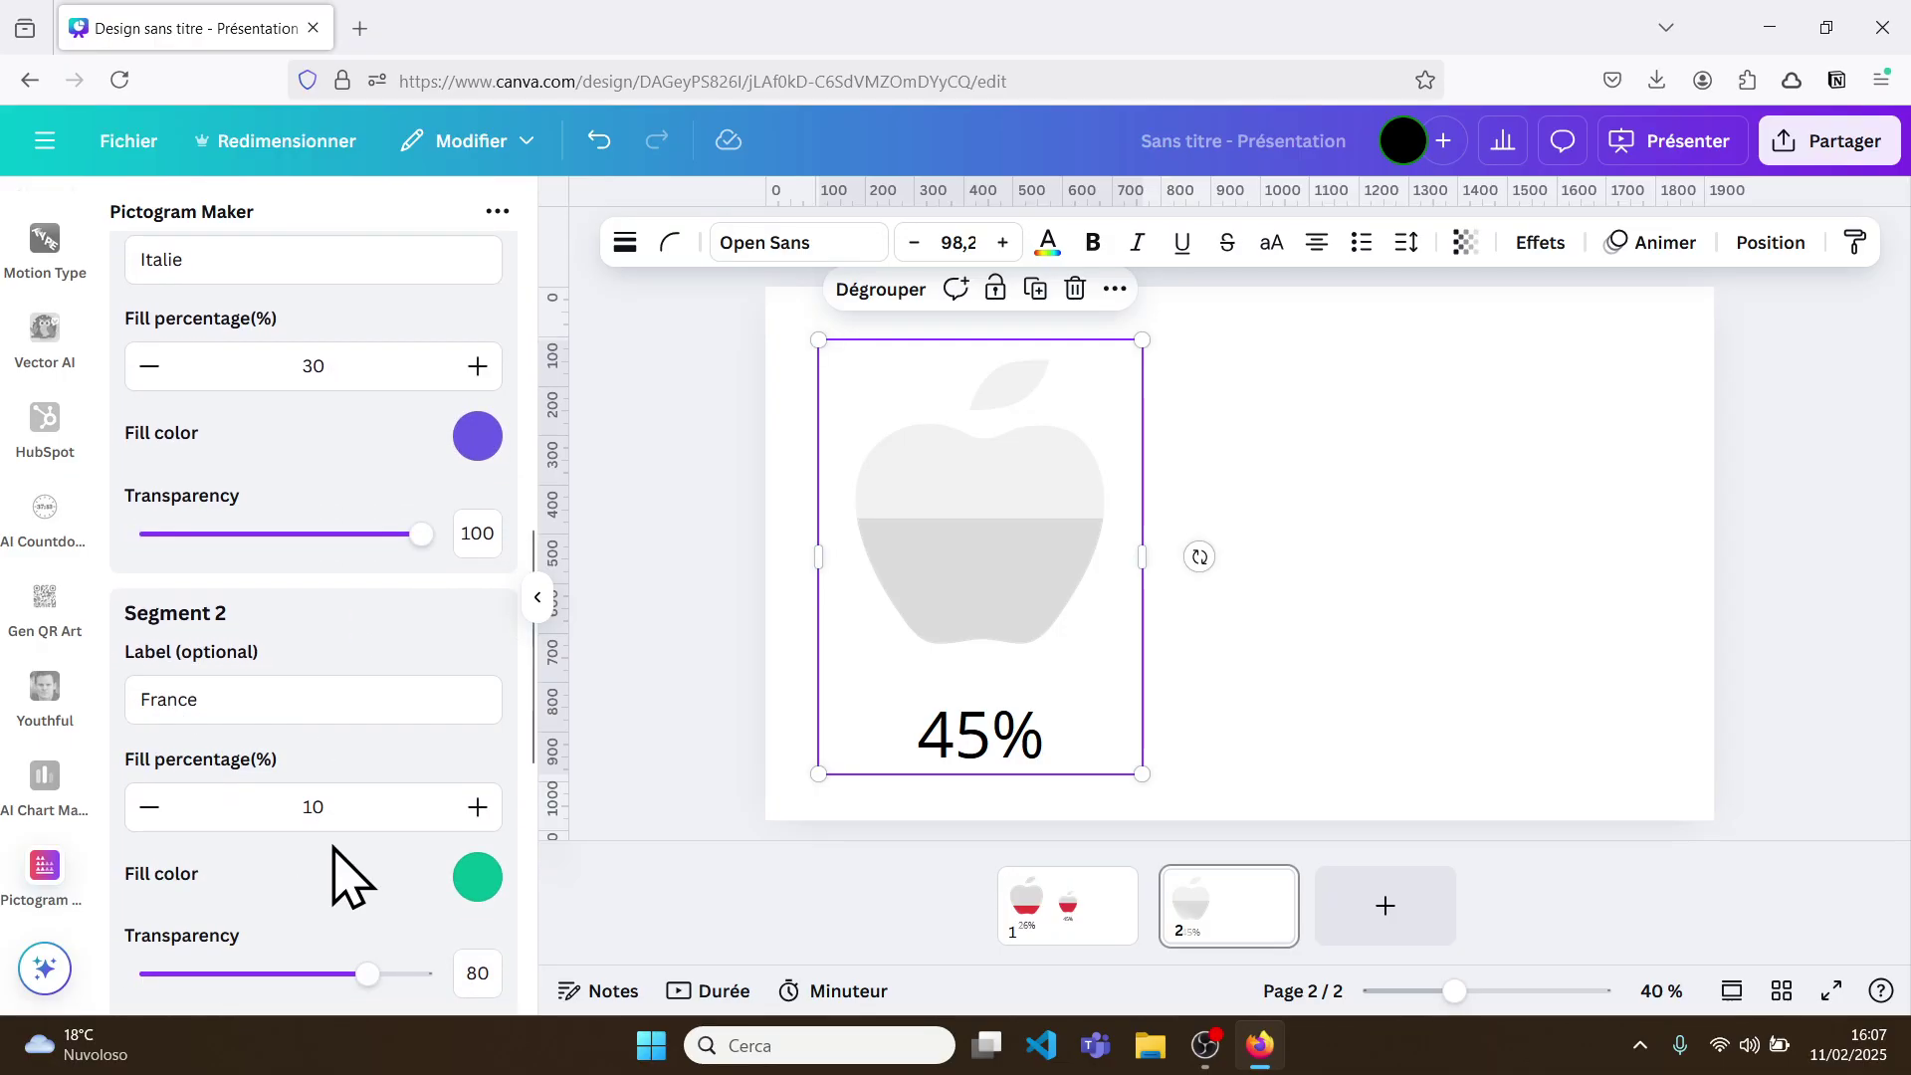
scroll(480, 878, down, 6)
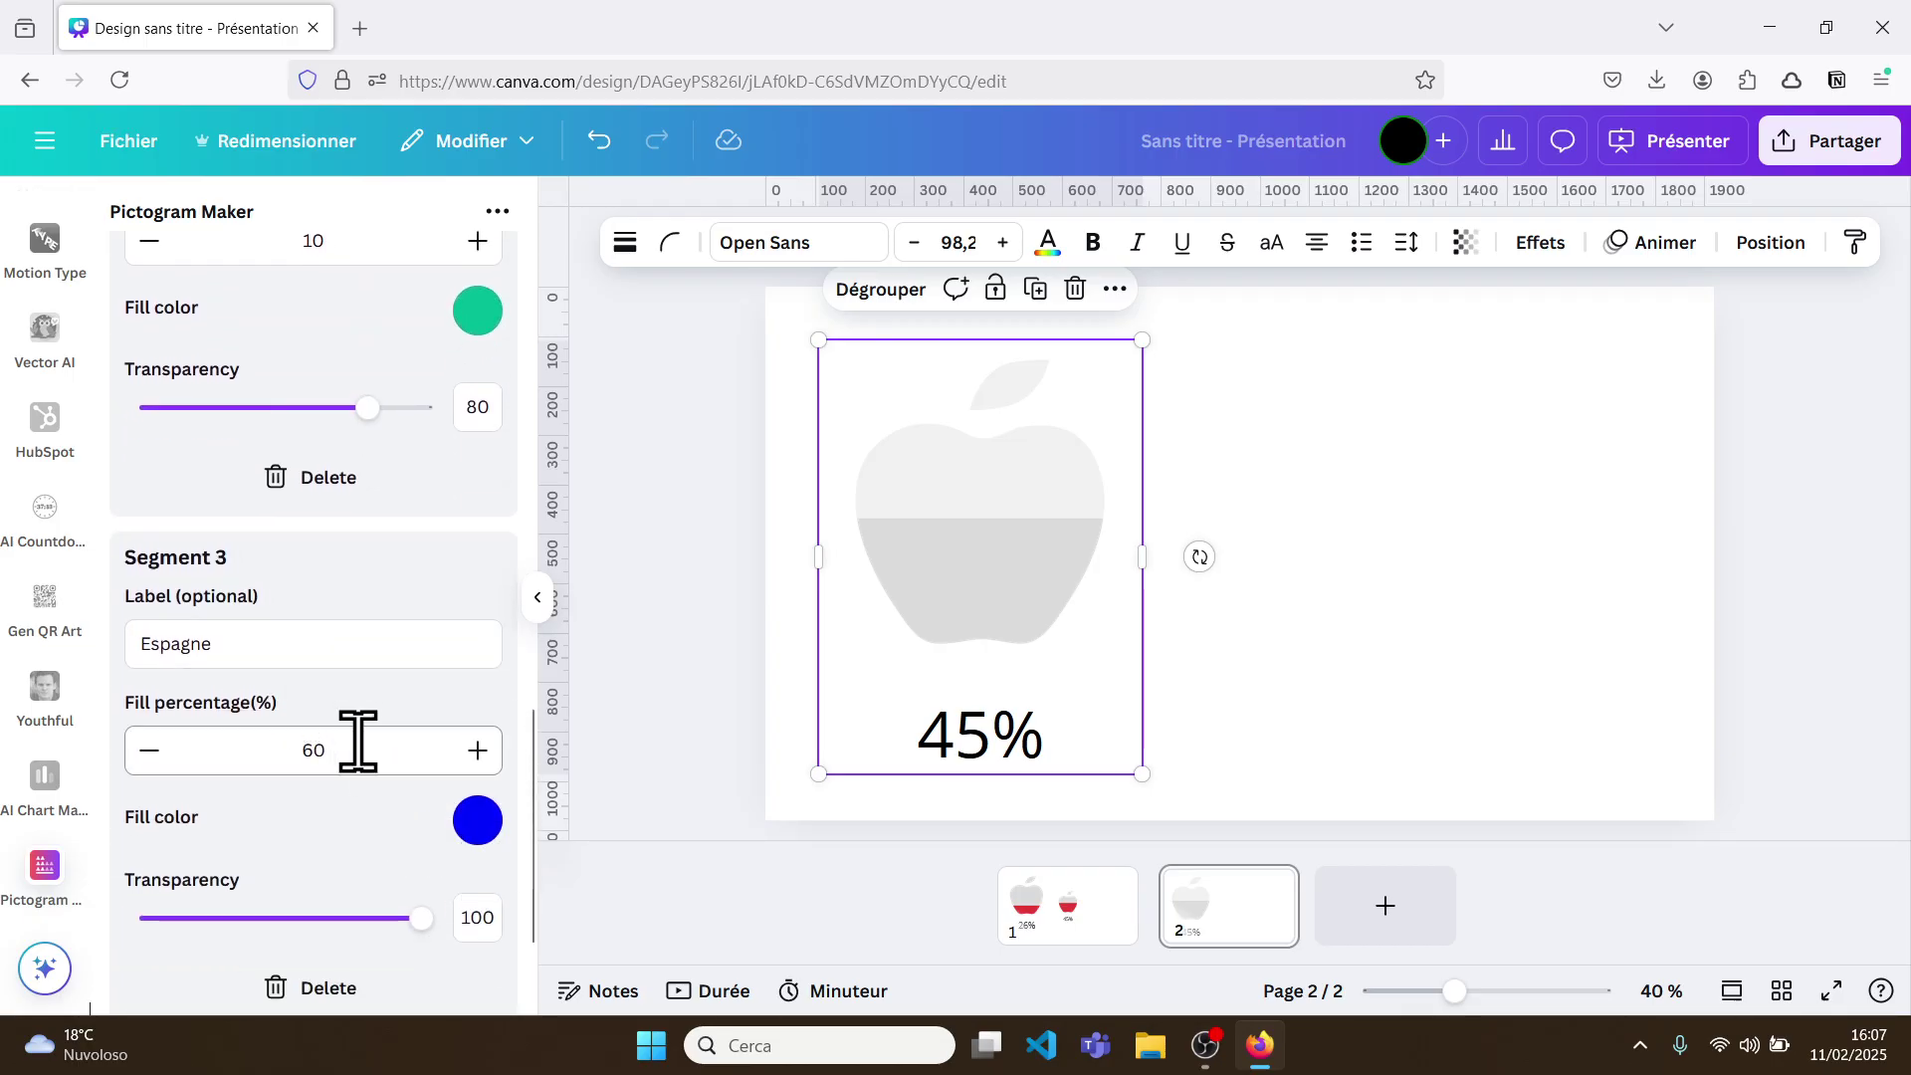
Change the fill color of the Espagne segment to red
click(479, 818)
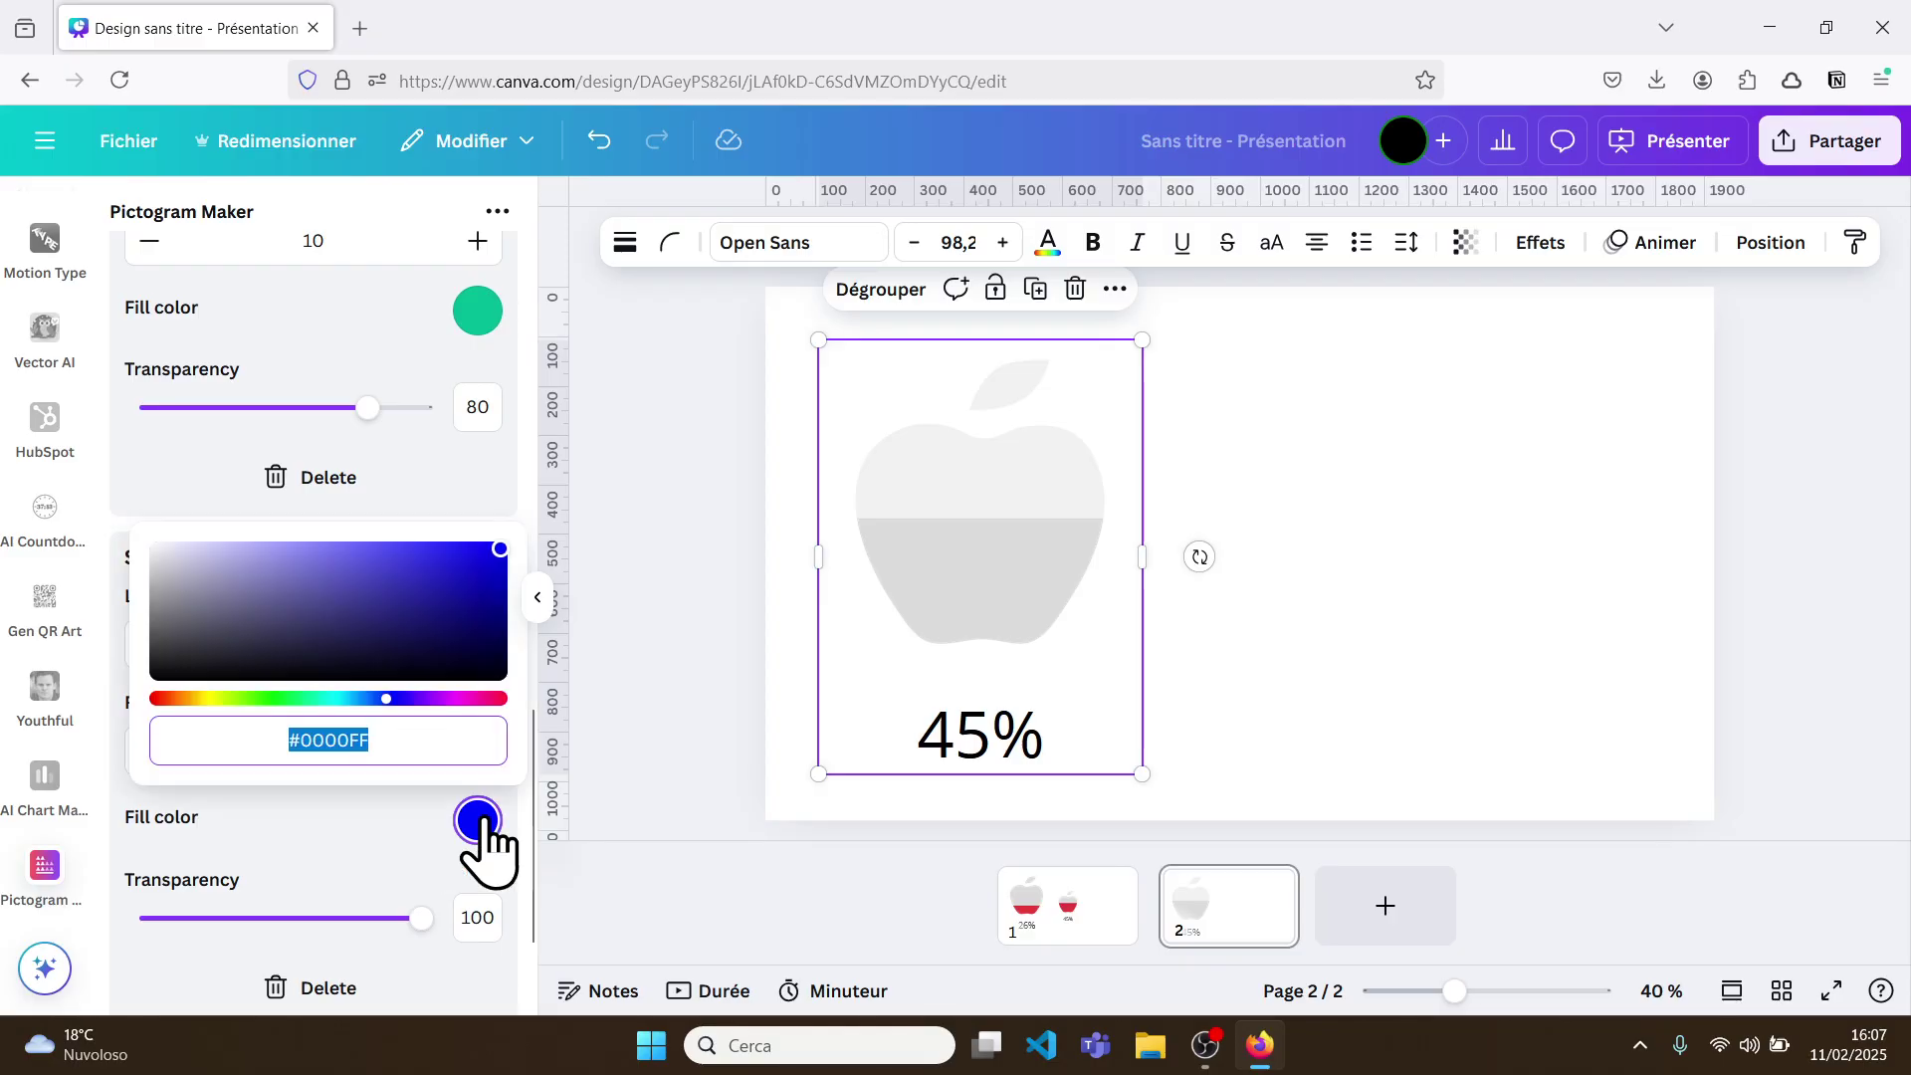
click(159, 699)
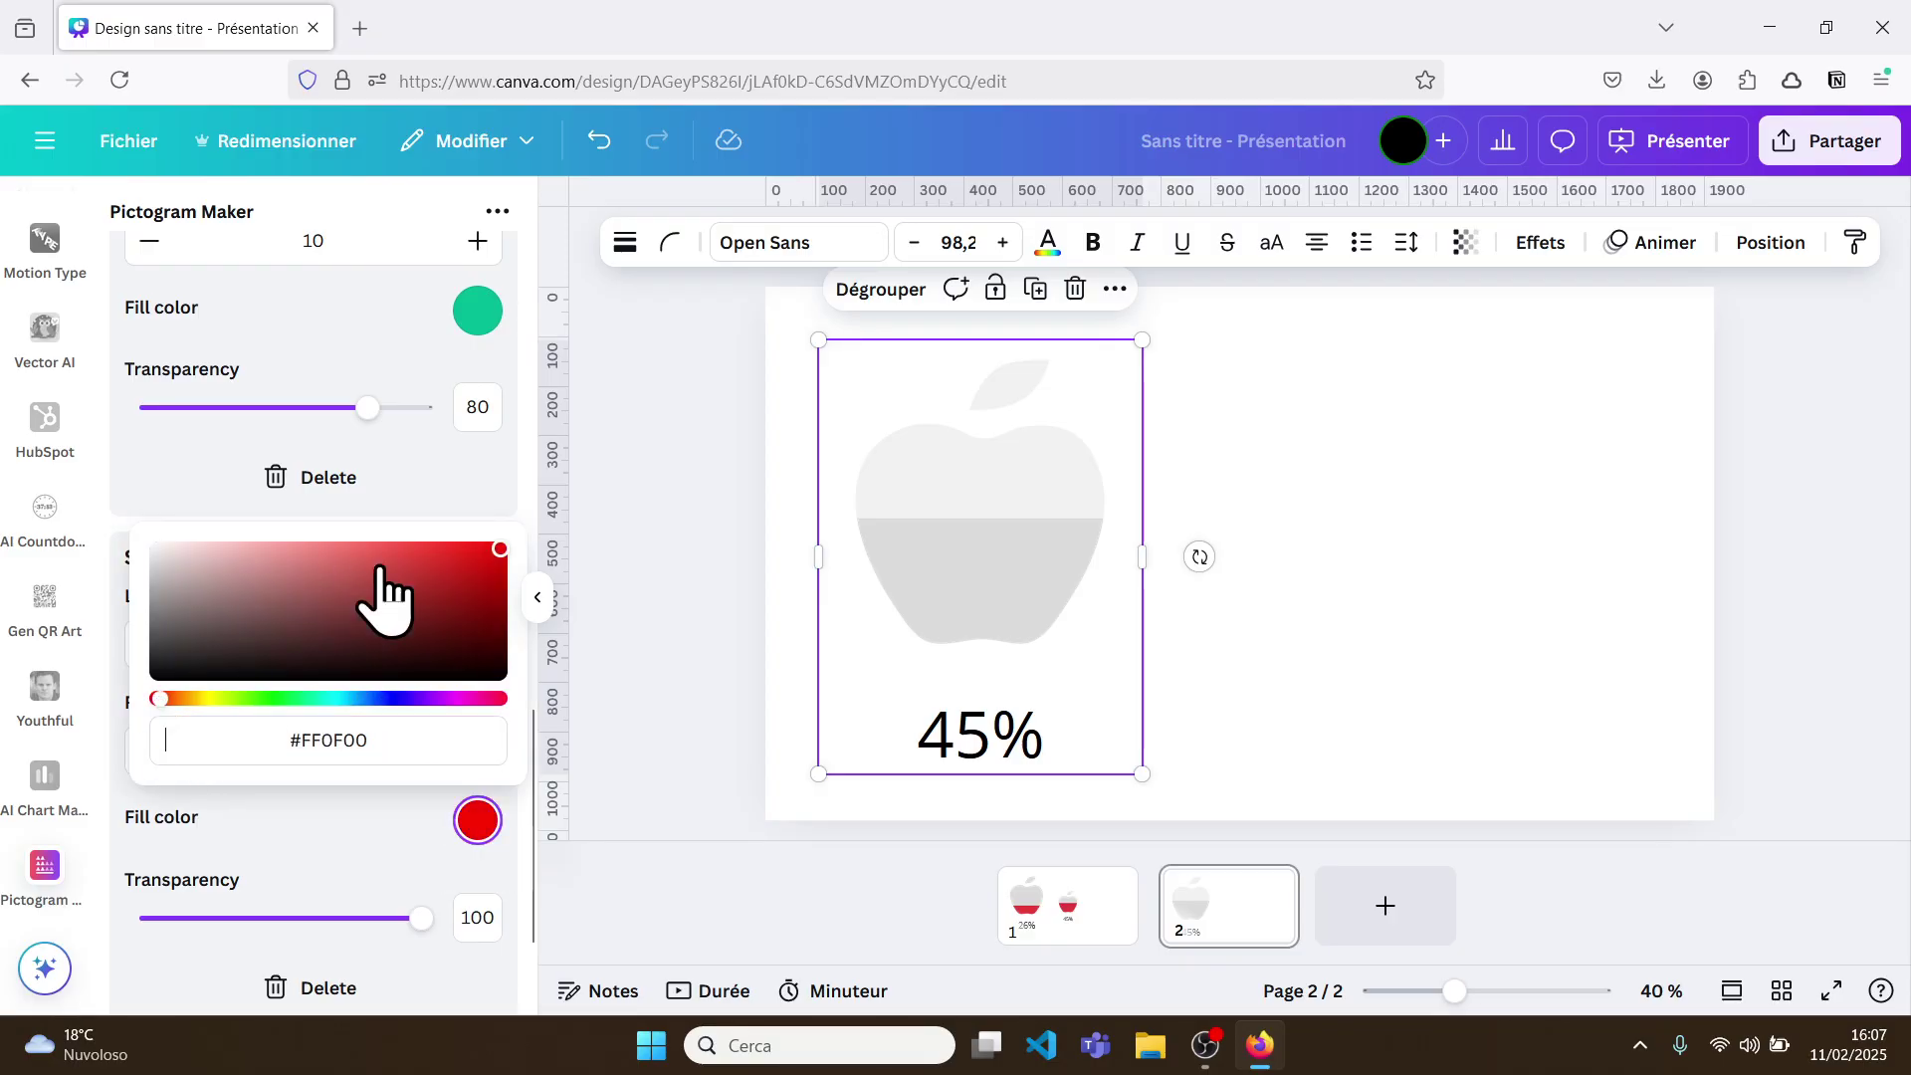
click(451, 550)
click(356, 841)
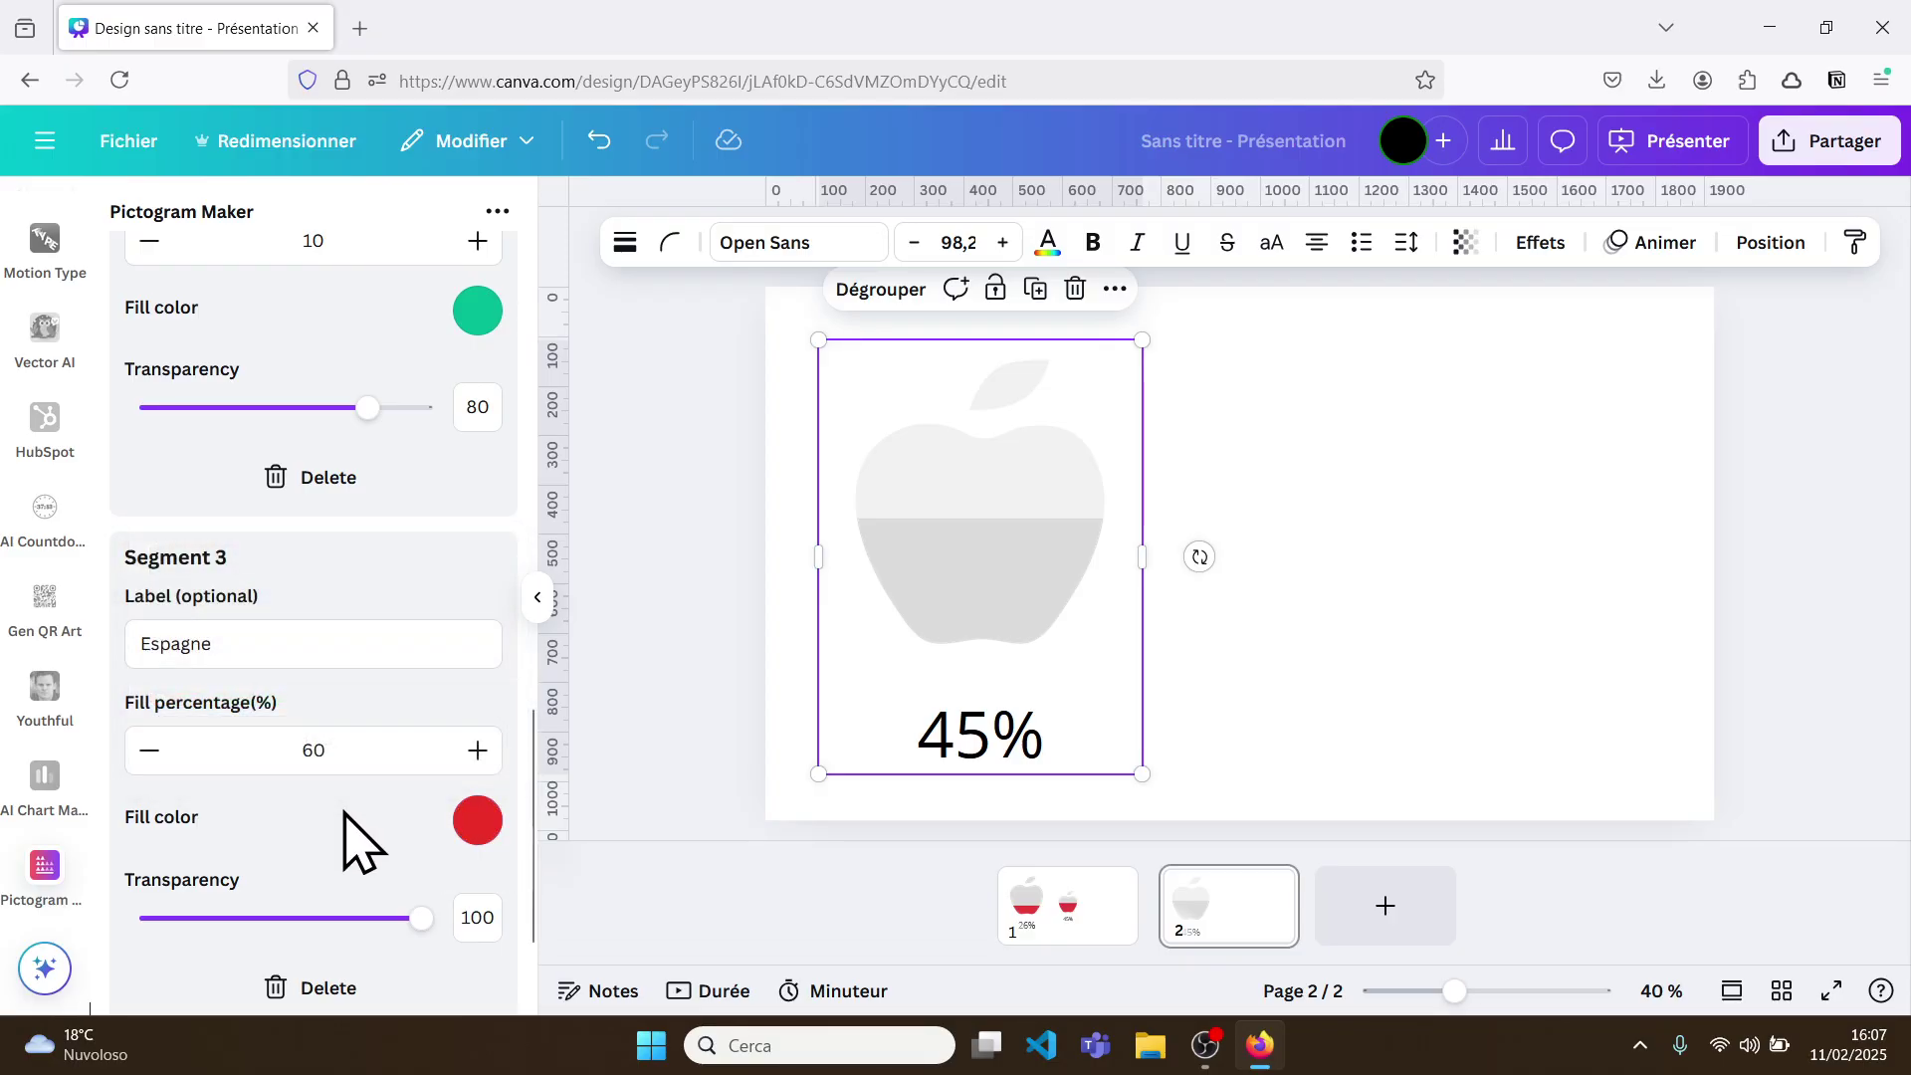
Generate the vertically stacked apple pictogram with its country legend on page 2 and enlarge it
scroll(358, 840, down, 2)
click(316, 908)
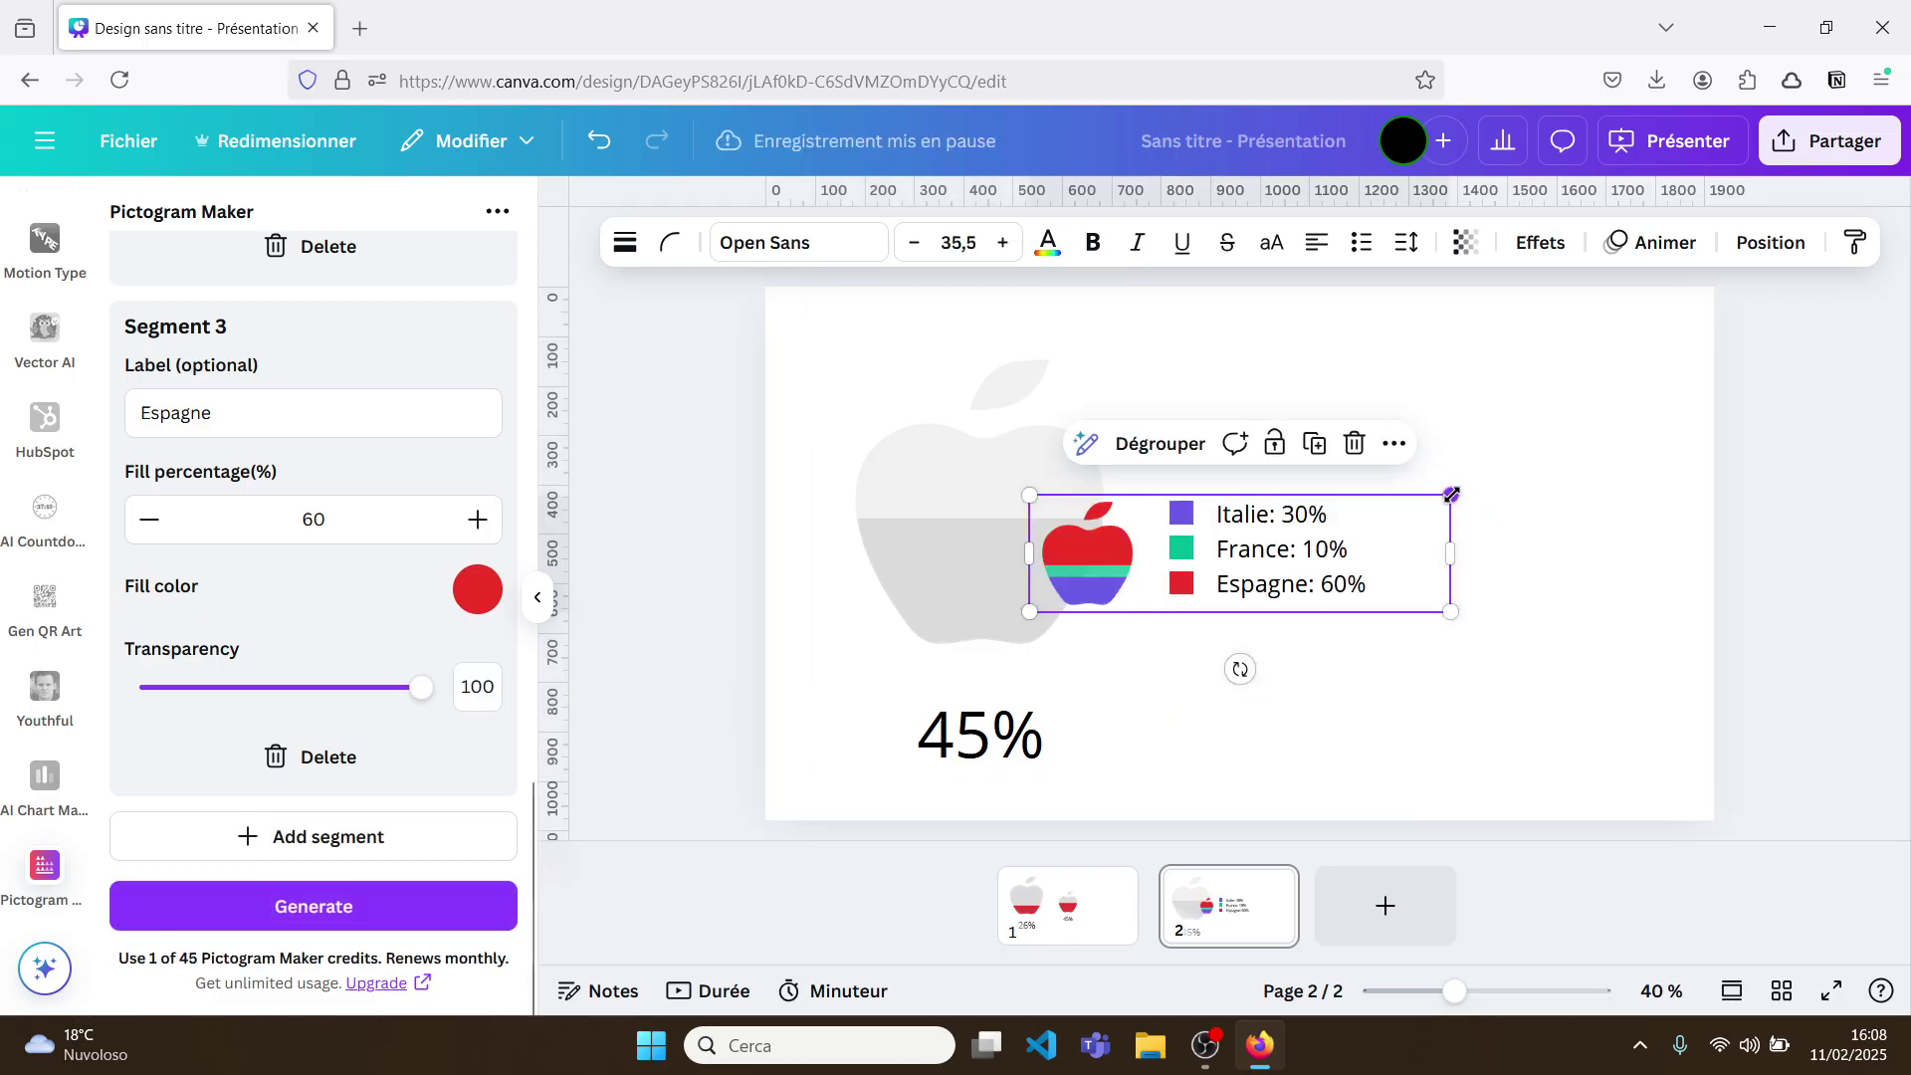
drag(1451, 494, 1622, 447)
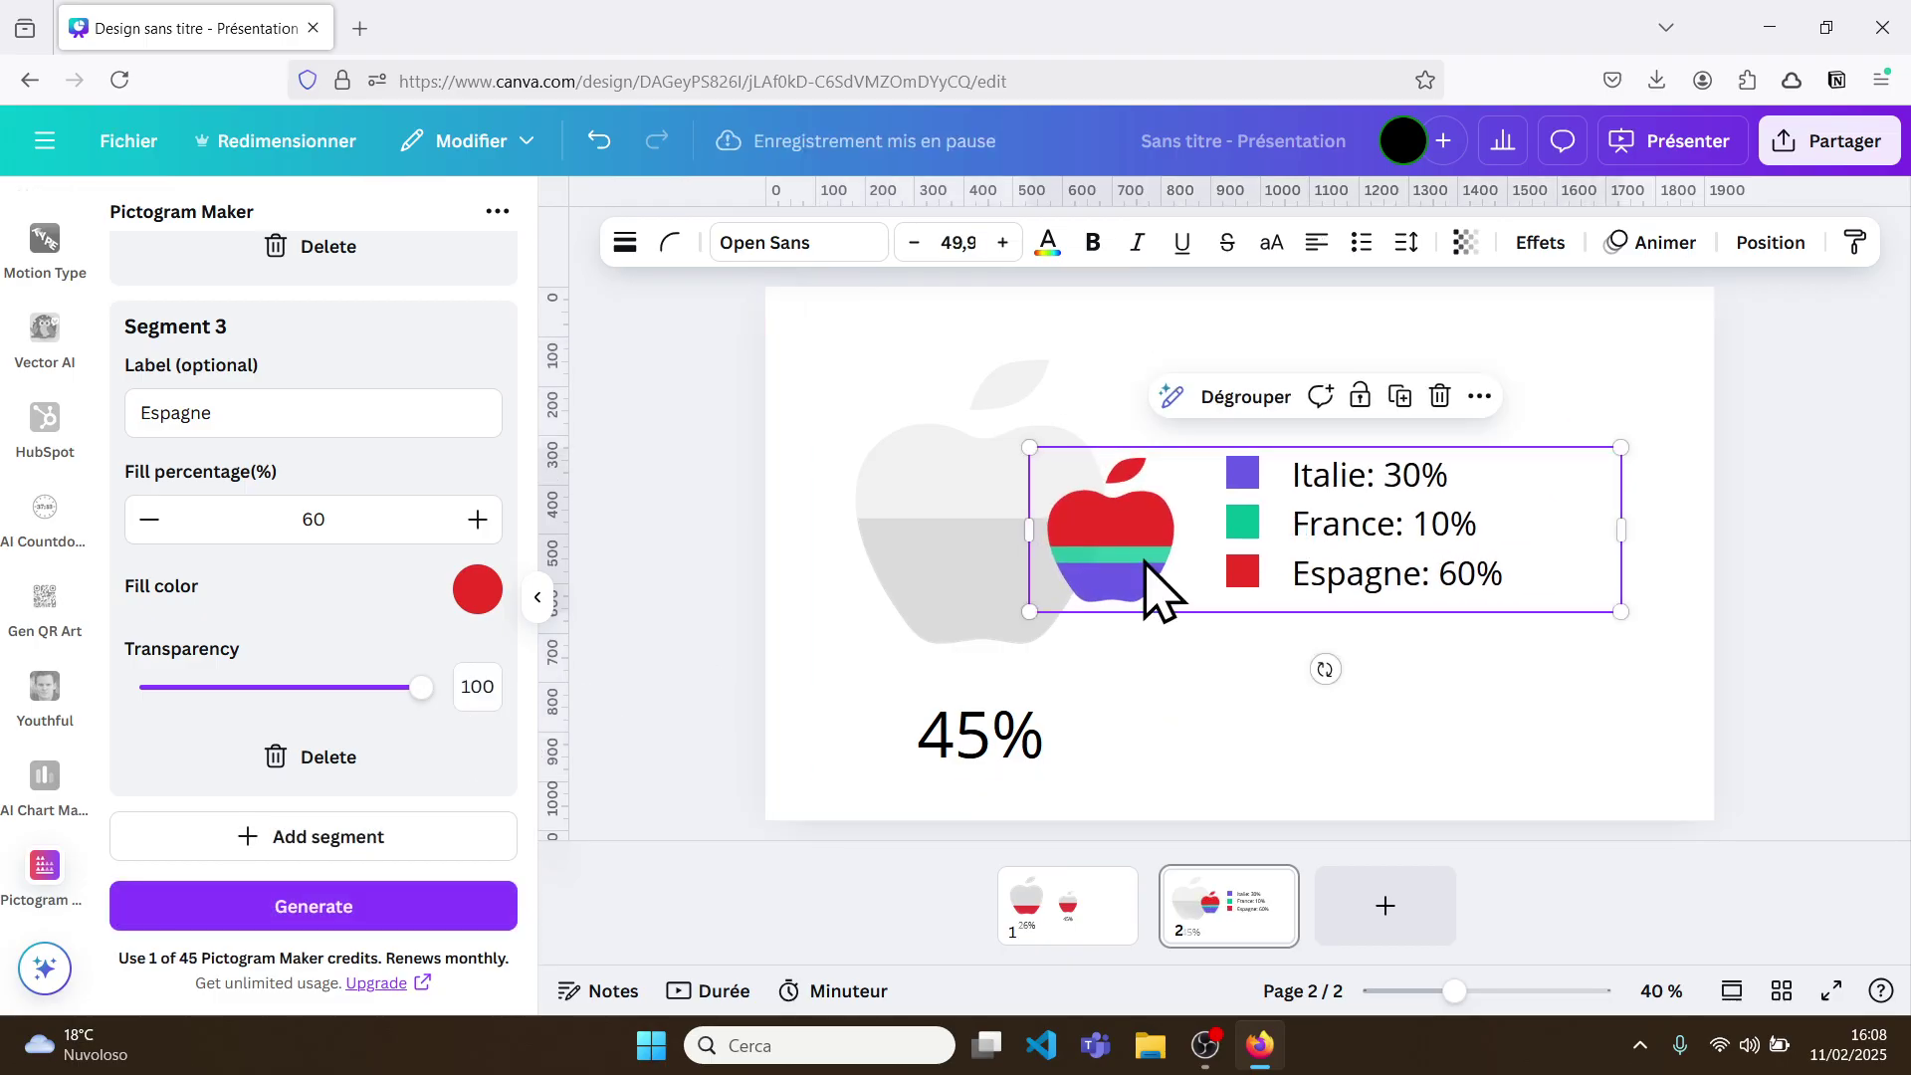
Add a fourth segment to the stacked pictogram settings
click(311, 839)
scroll(375, 802, down, 5)
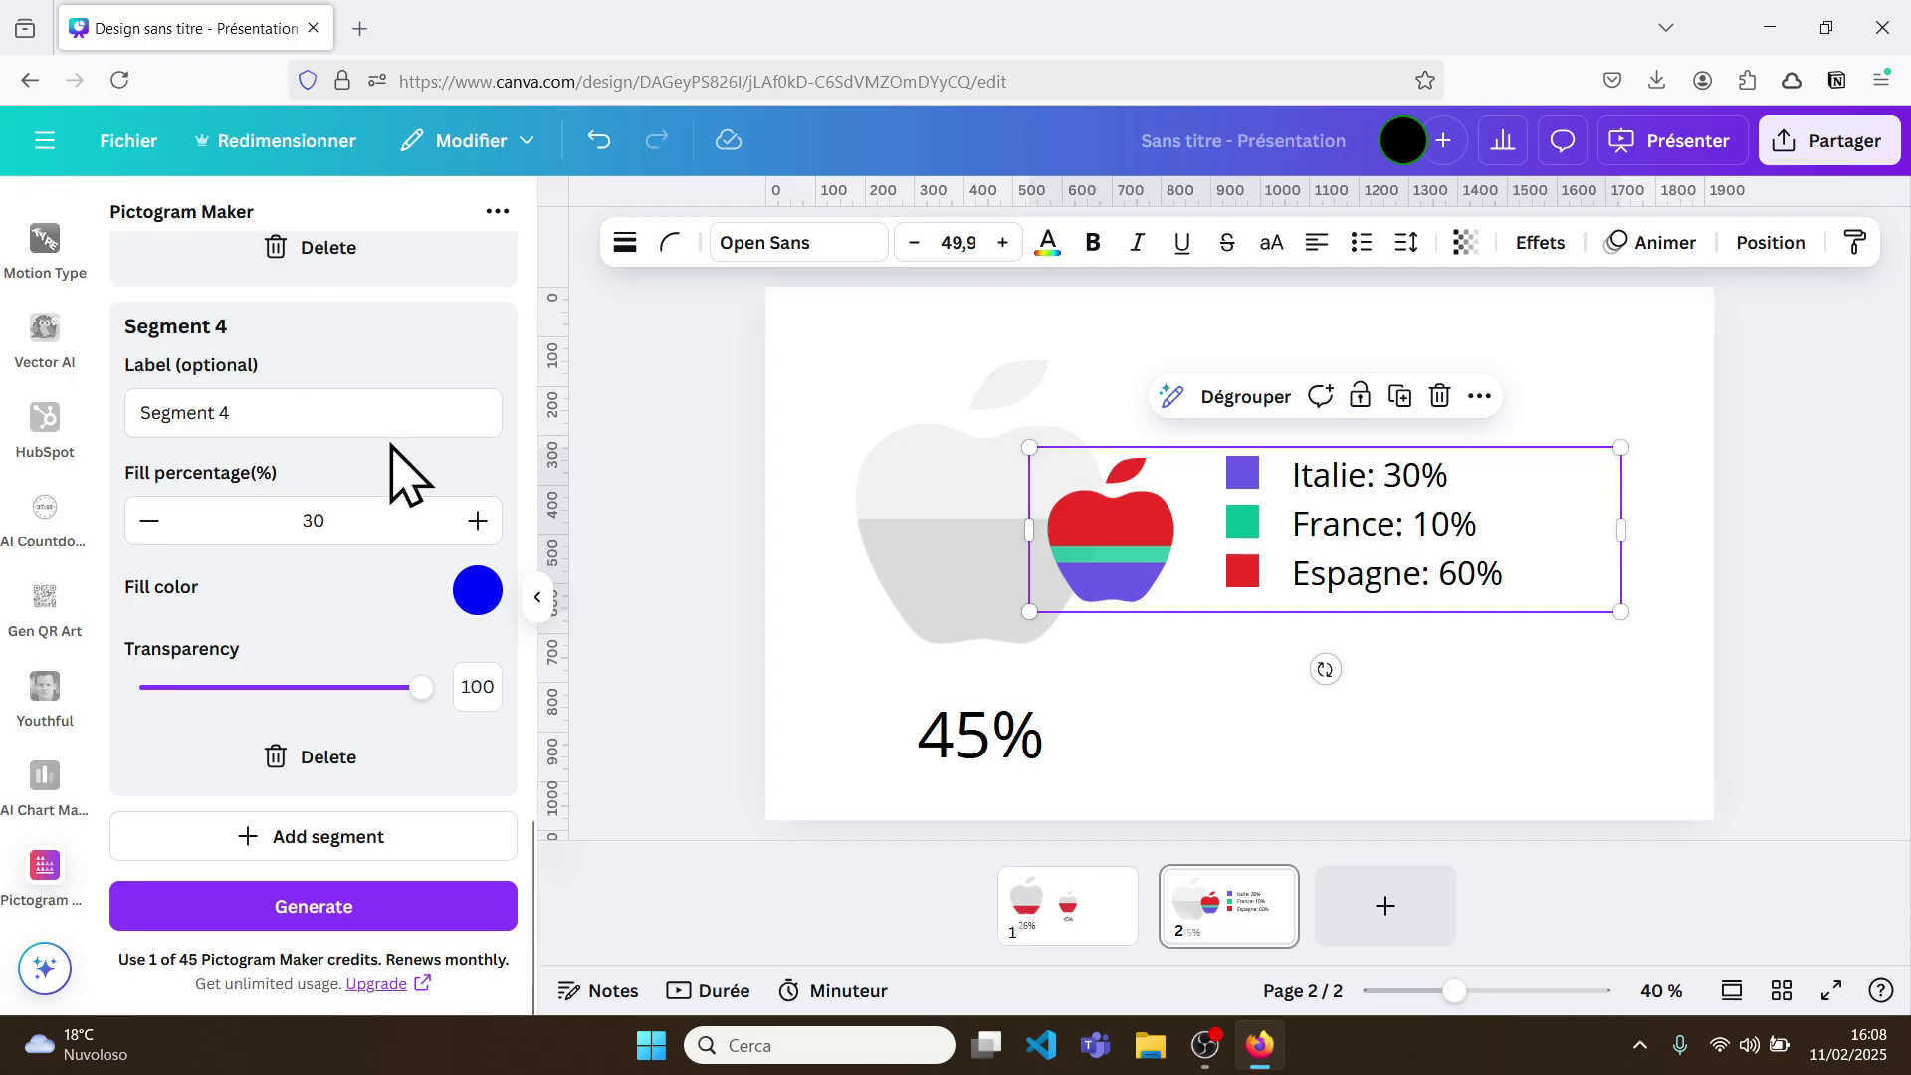
scroll(375, 482, up, 10)
scroll(363, 453, up, 5)
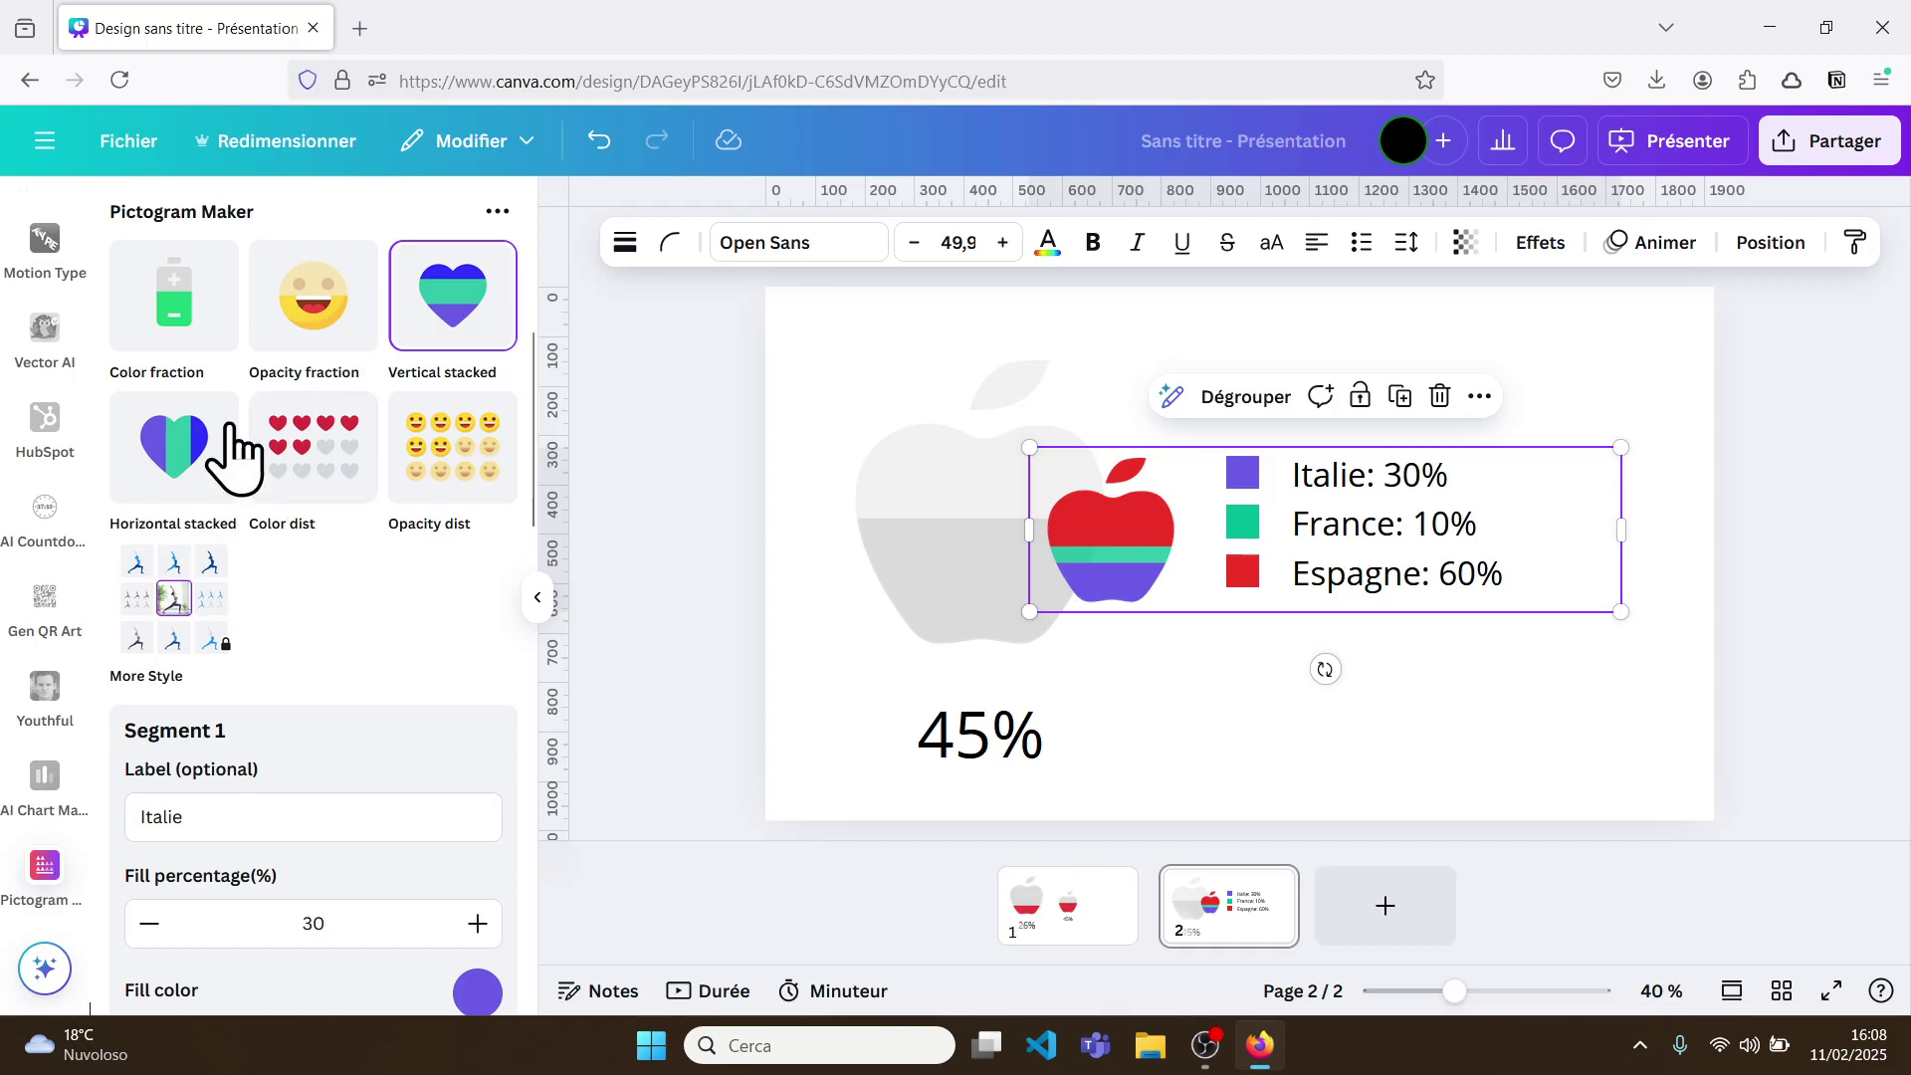
Add a third page and generate an enlarged apple row on it in the Color dist style
click(1398, 931)
click(344, 488)
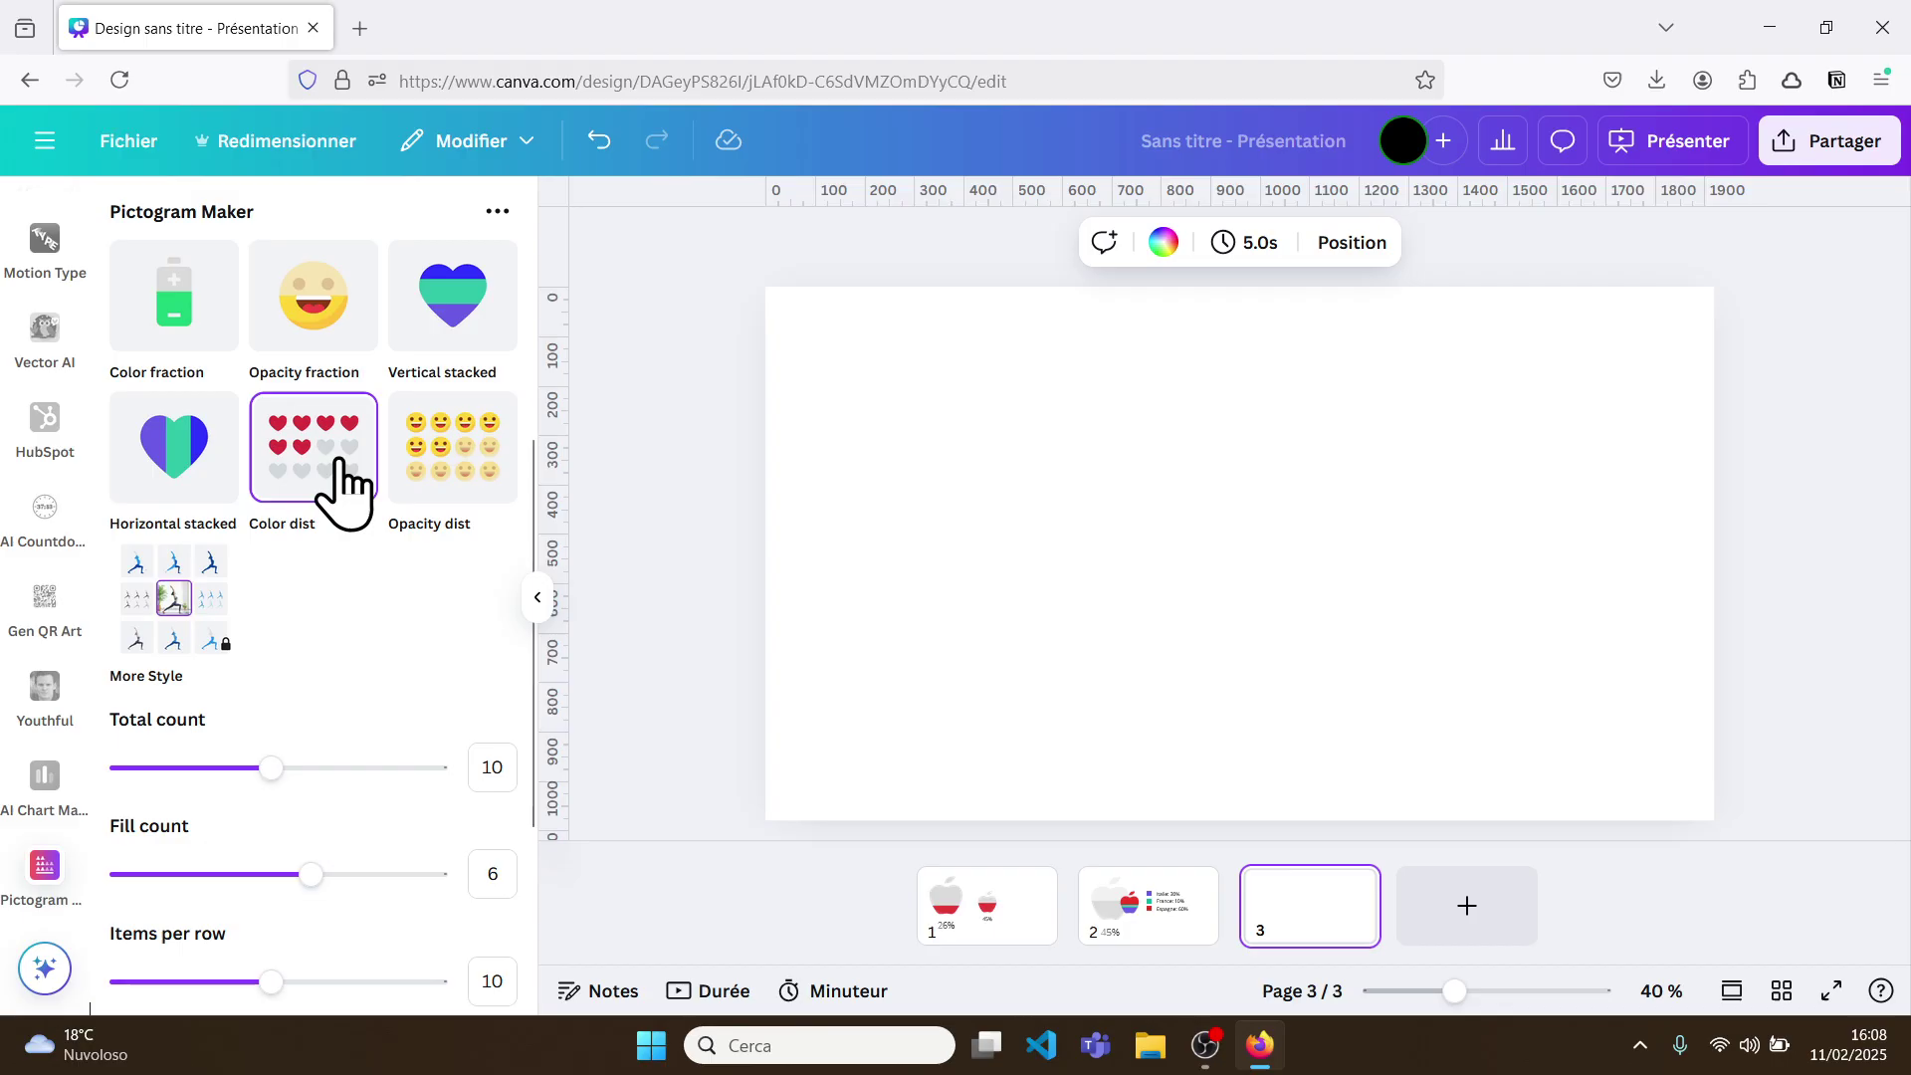
scroll(339, 639, up, 4)
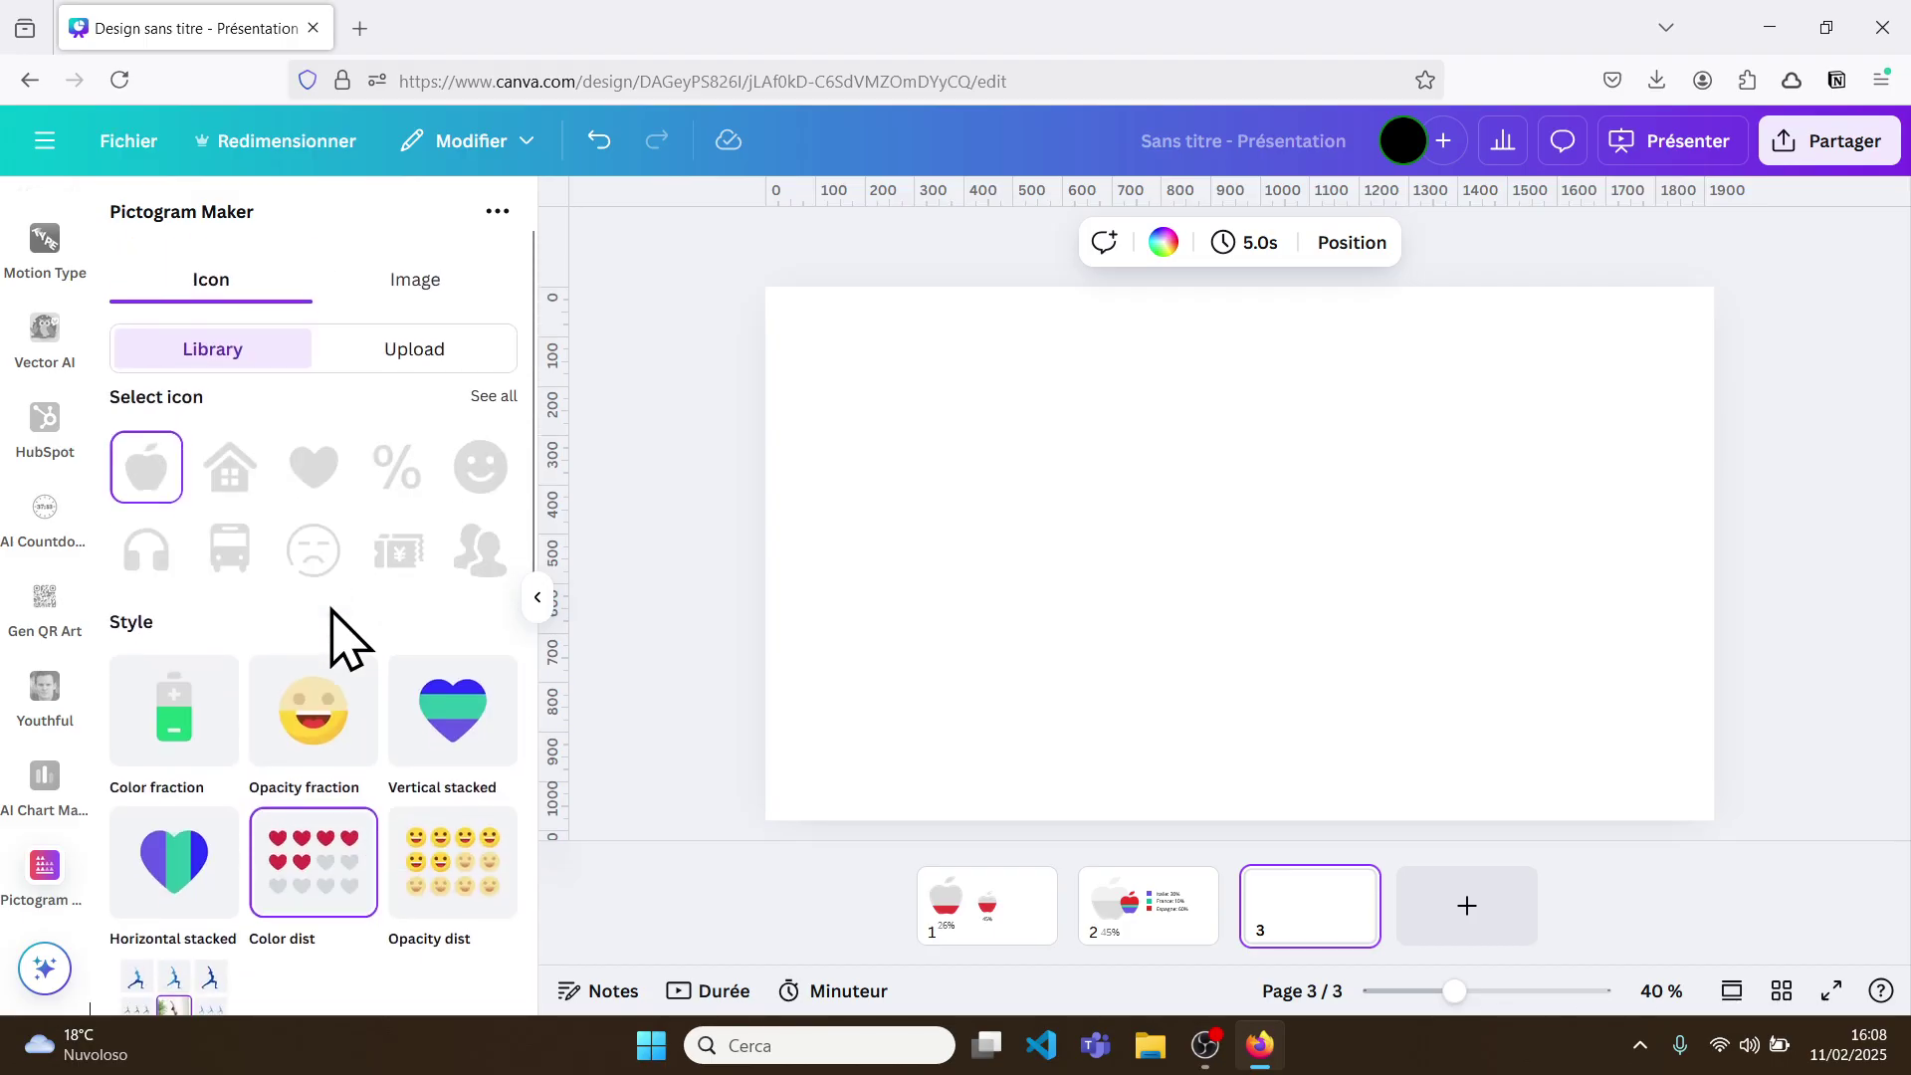
scroll(333, 640, down, 7)
scroll(336, 384, down, 2)
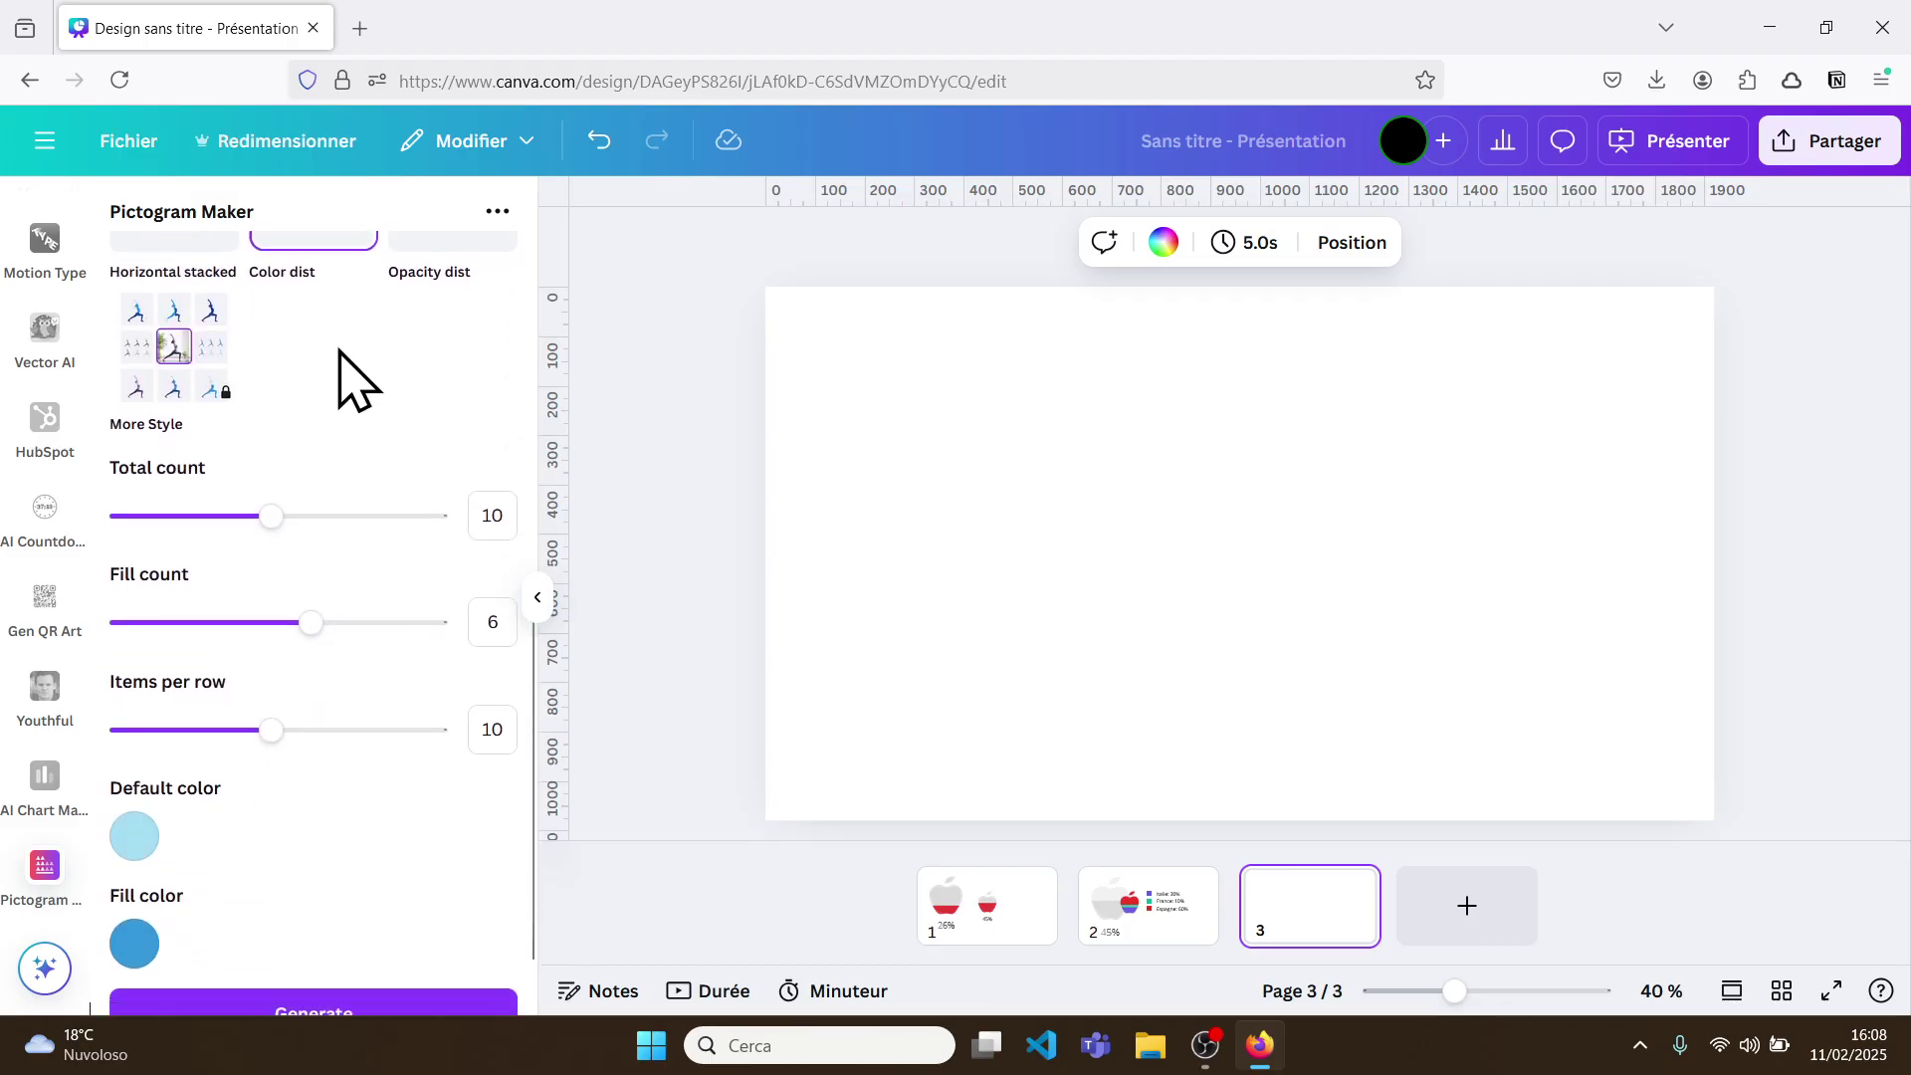
click(300, 904)
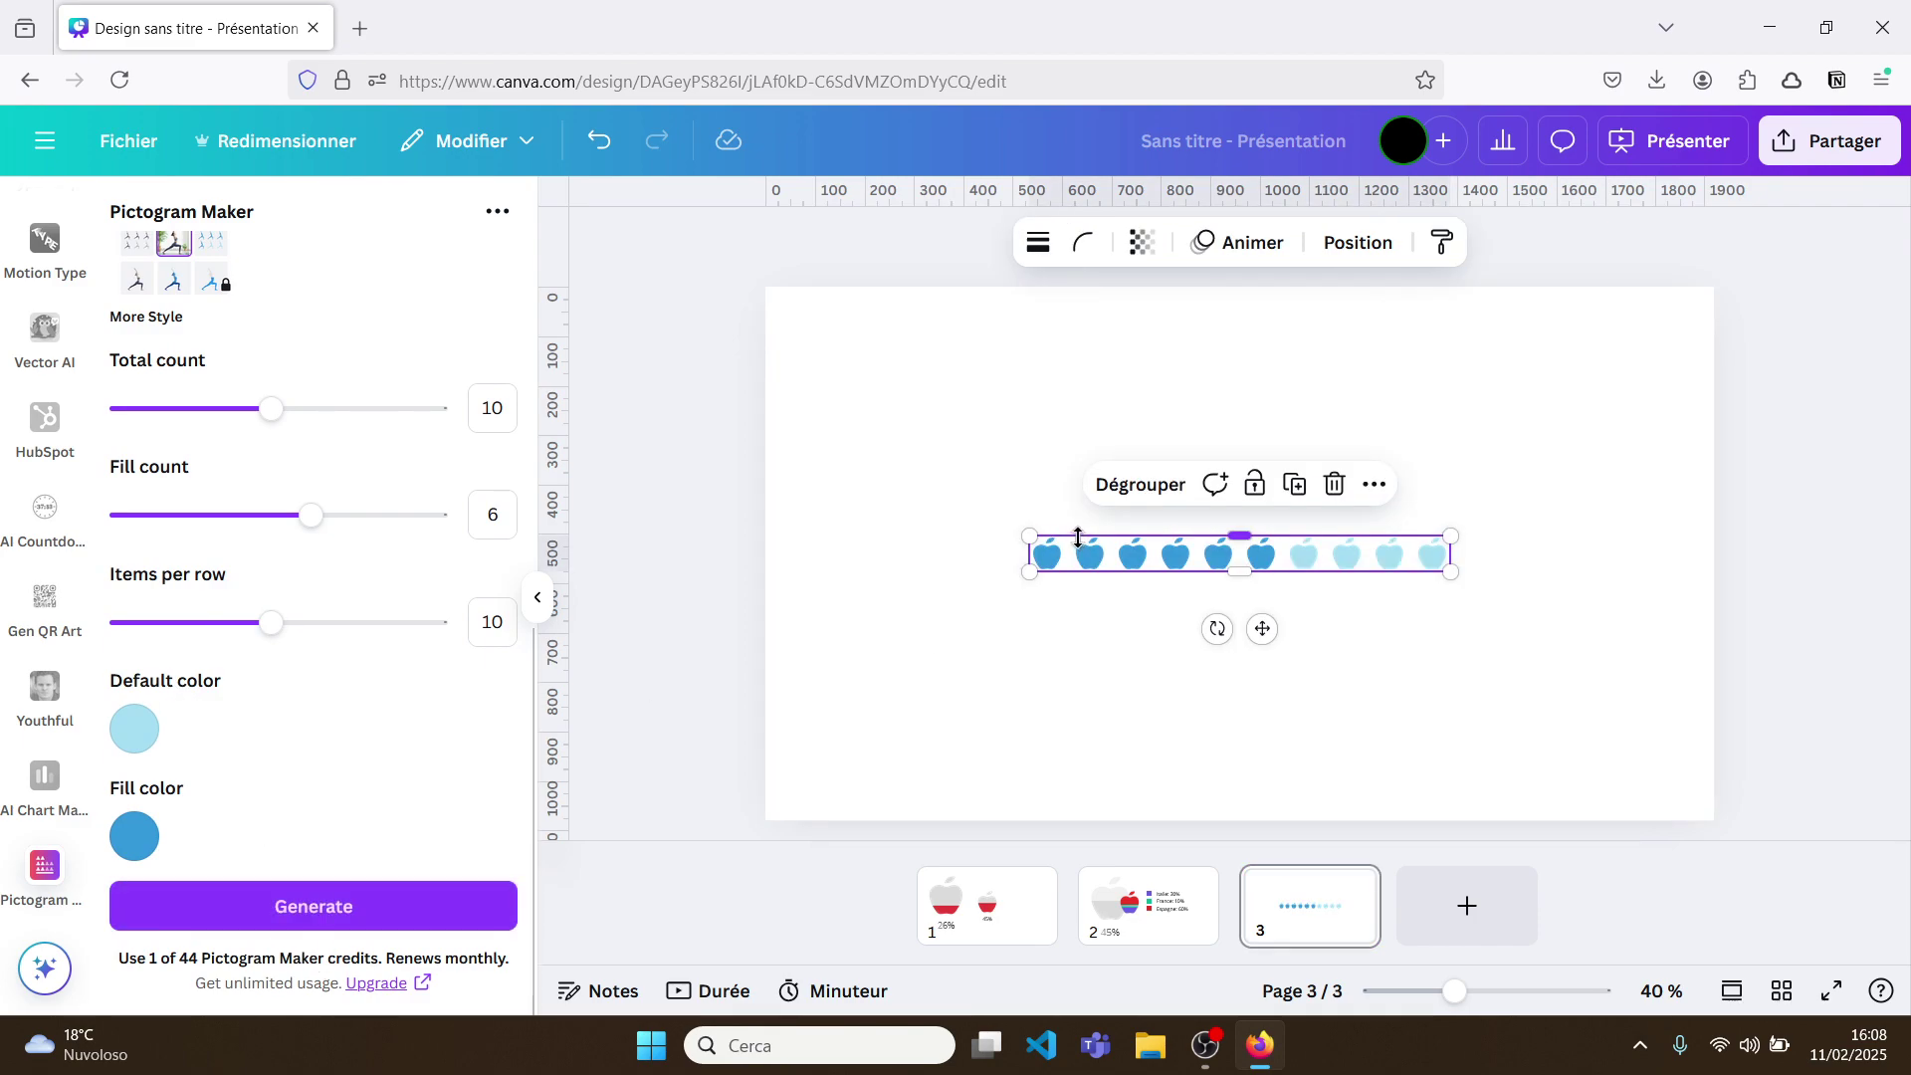
drag(1025, 531, 841, 488)
Insert Canva's built-in people pictogram from the infographic charts collection on page 3
scroll(43, 426, down, 10)
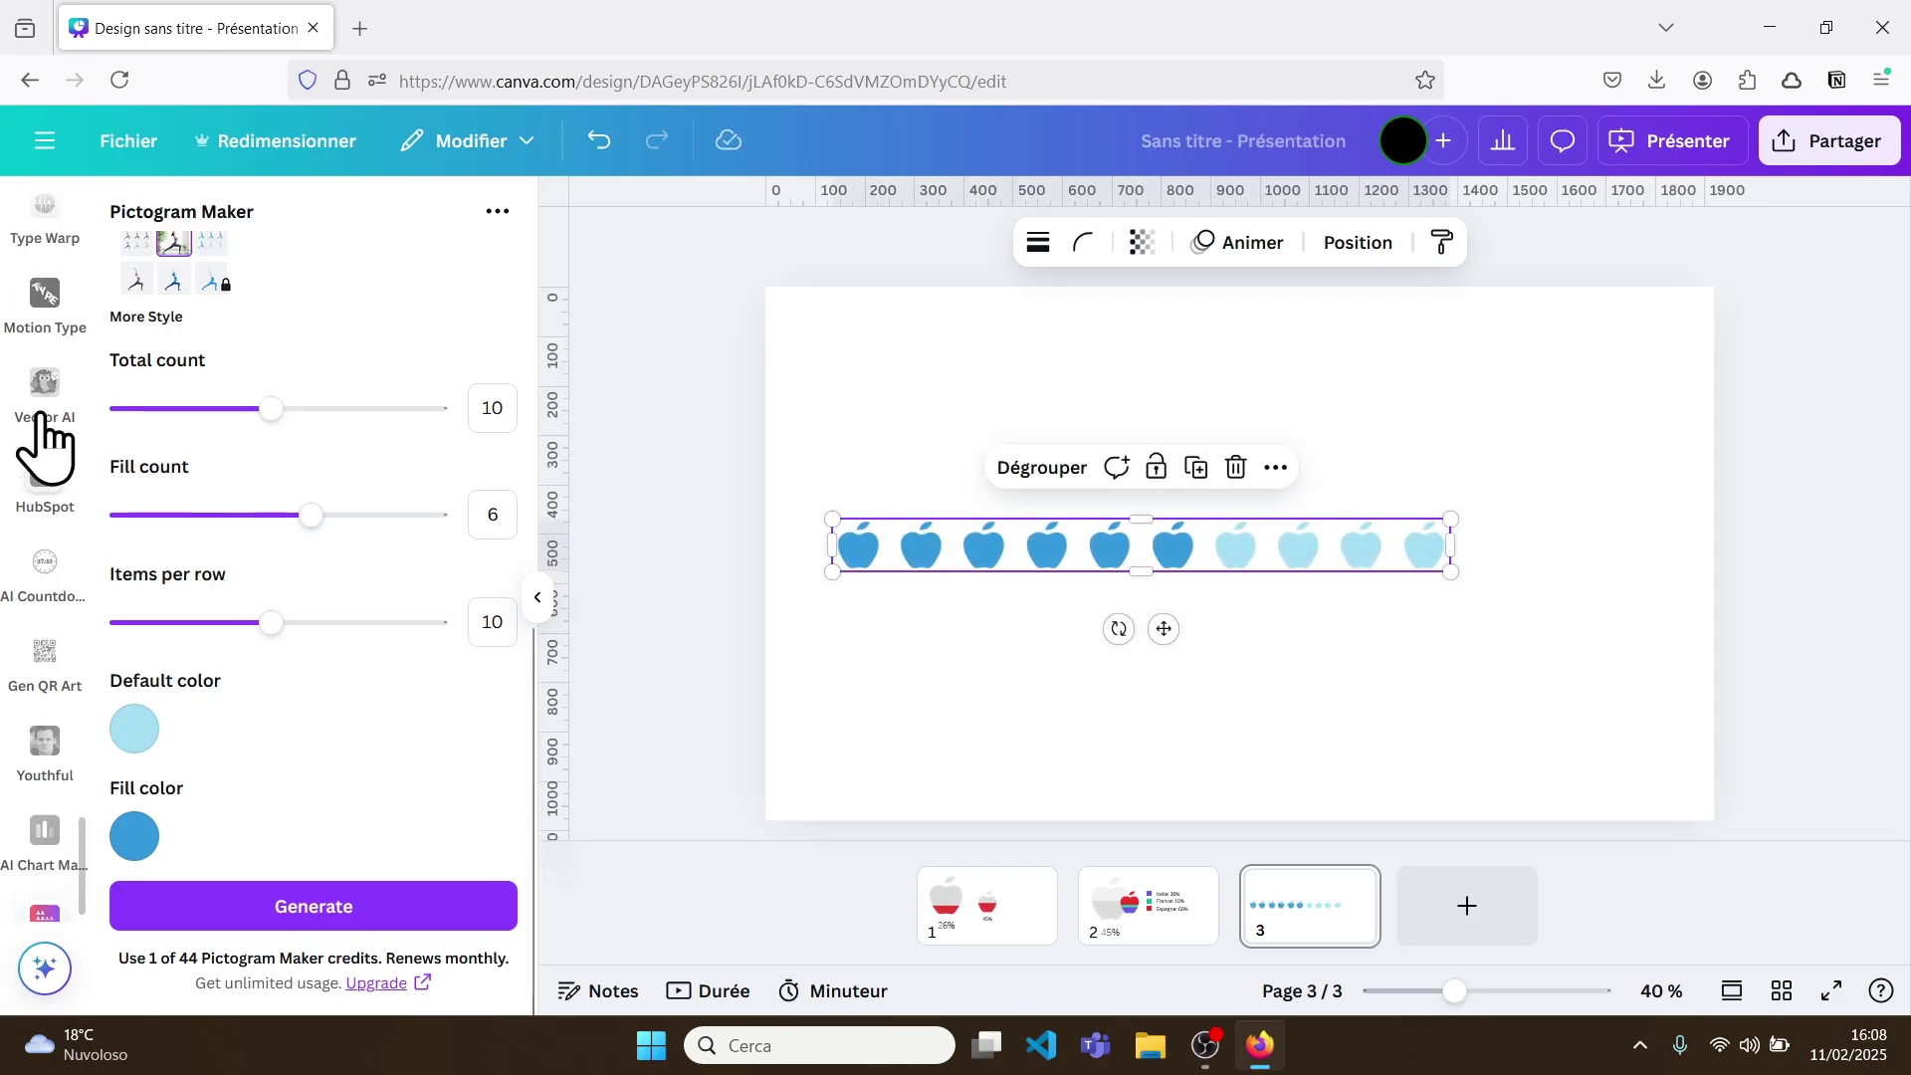
scroll(45, 448, up, 10)
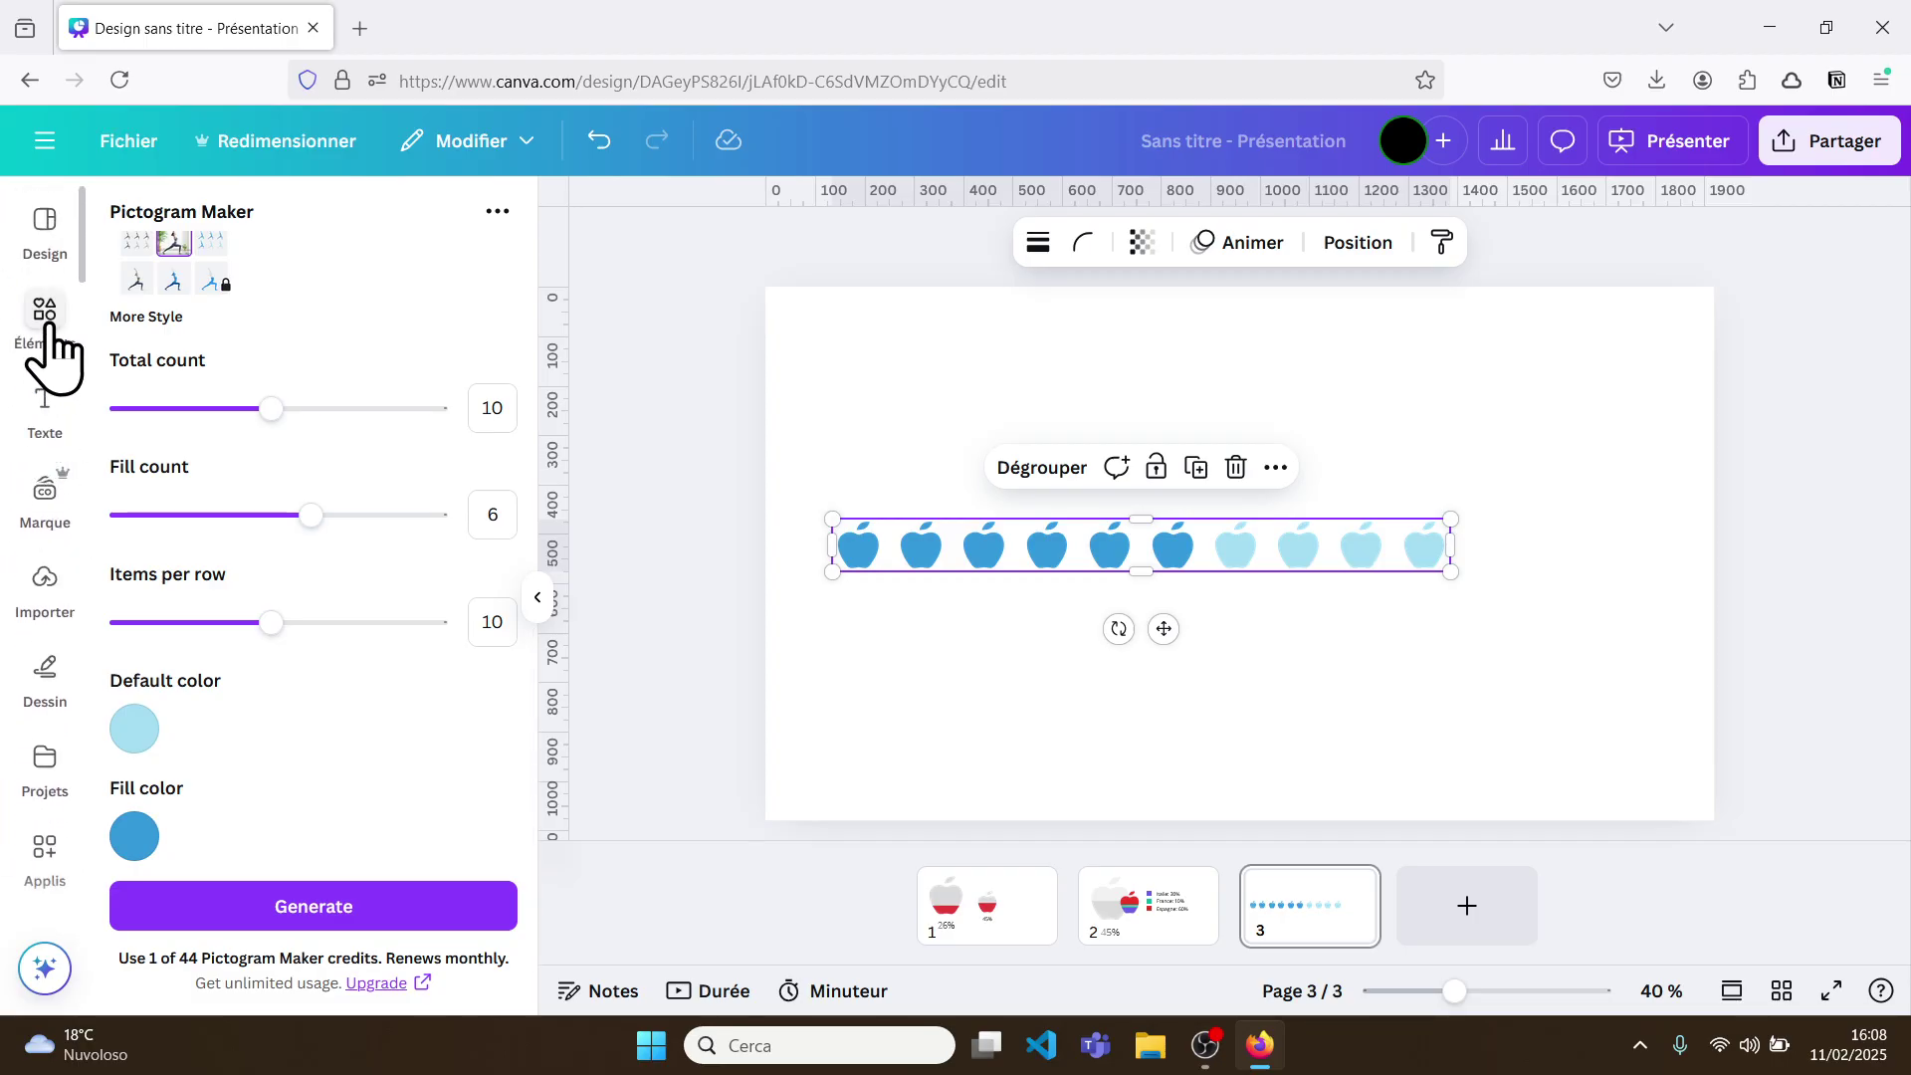
click(45, 316)
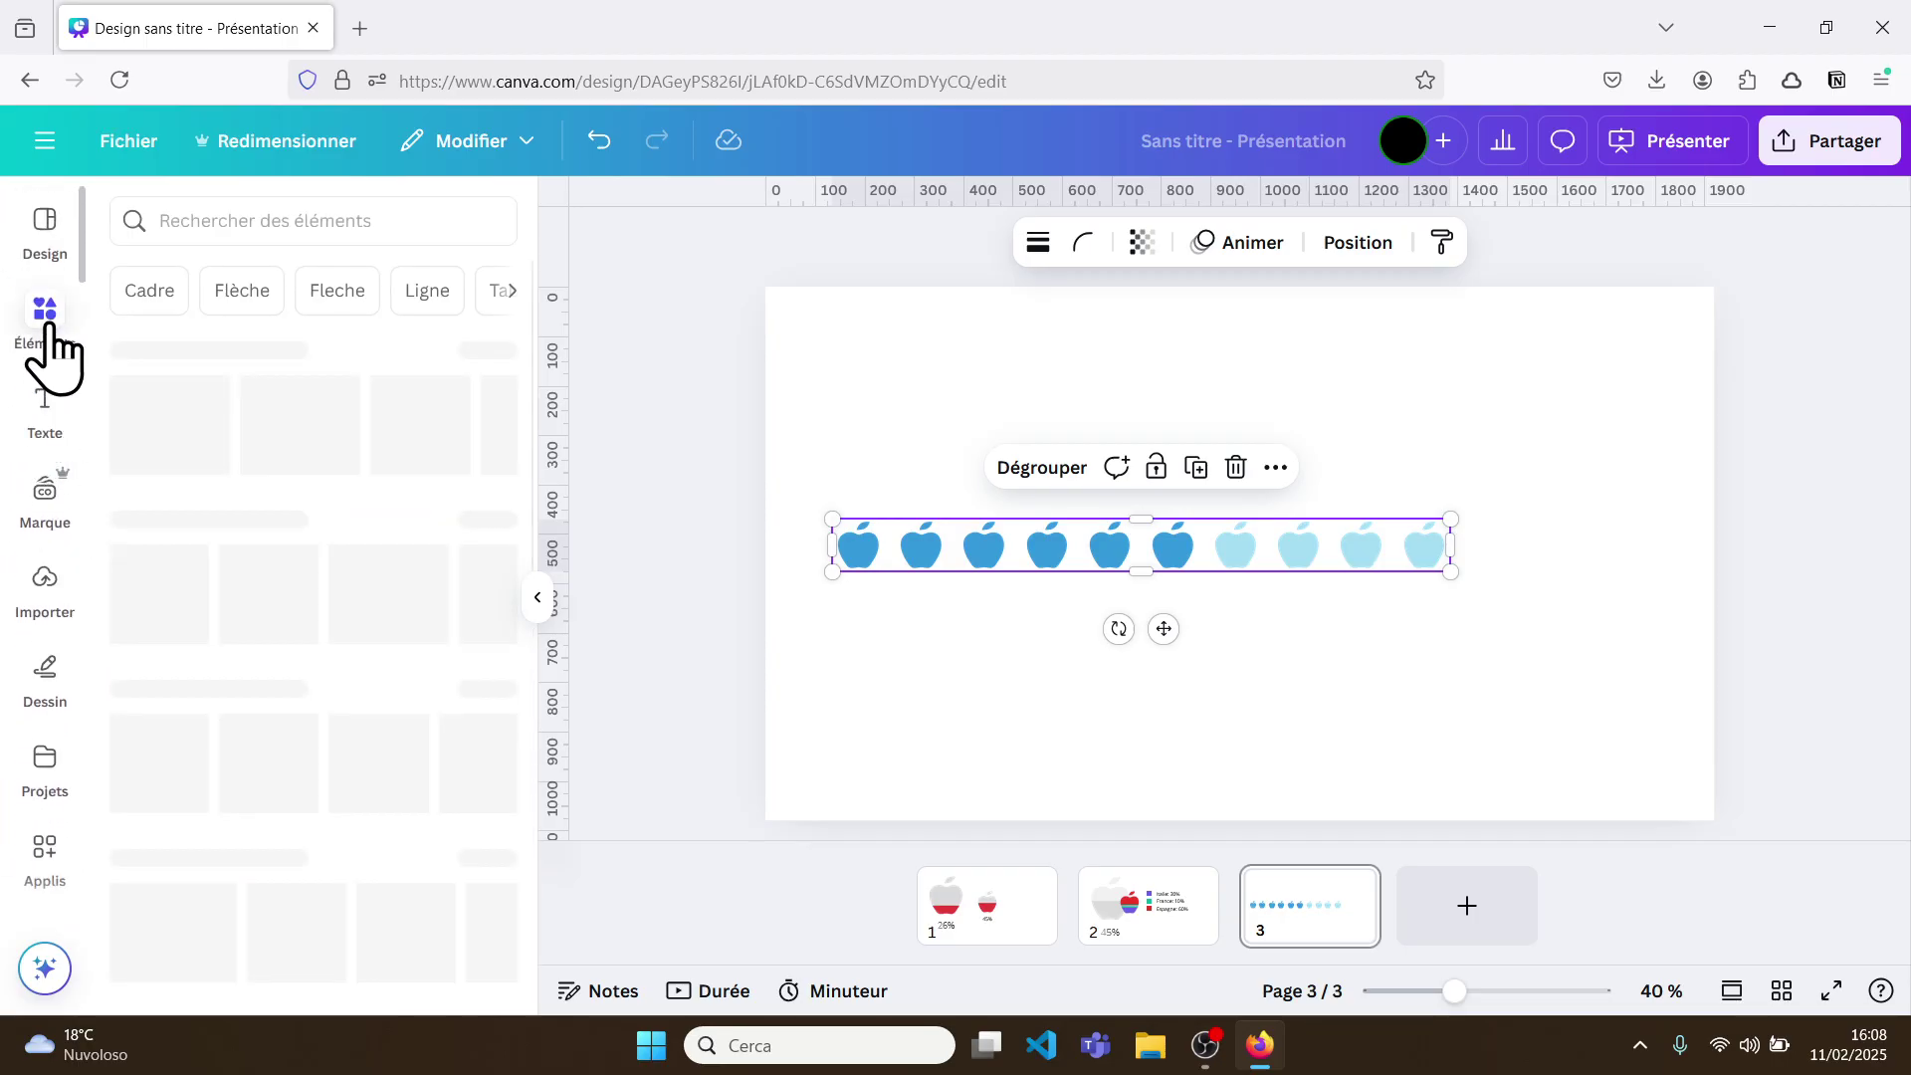
scroll(211, 588, down, 5)
scroll(211, 593, down, 15)
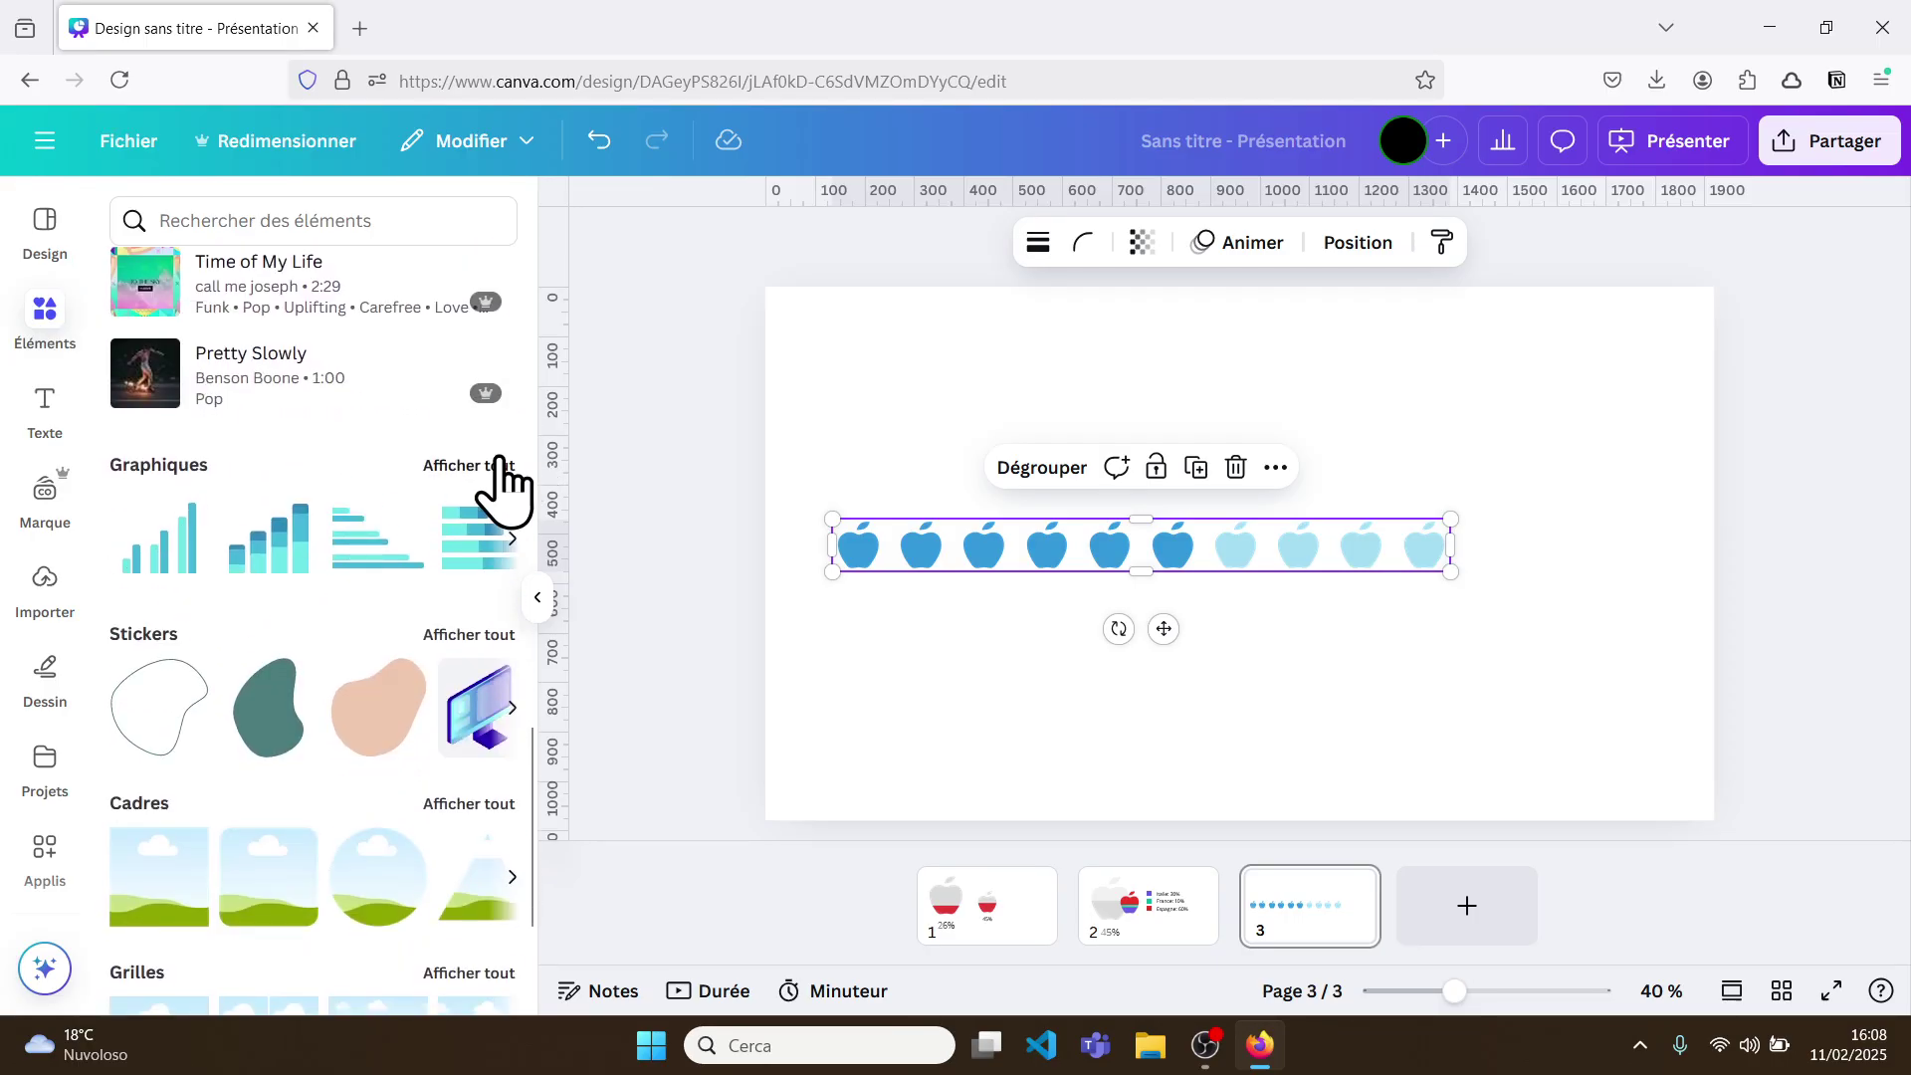
click(482, 465)
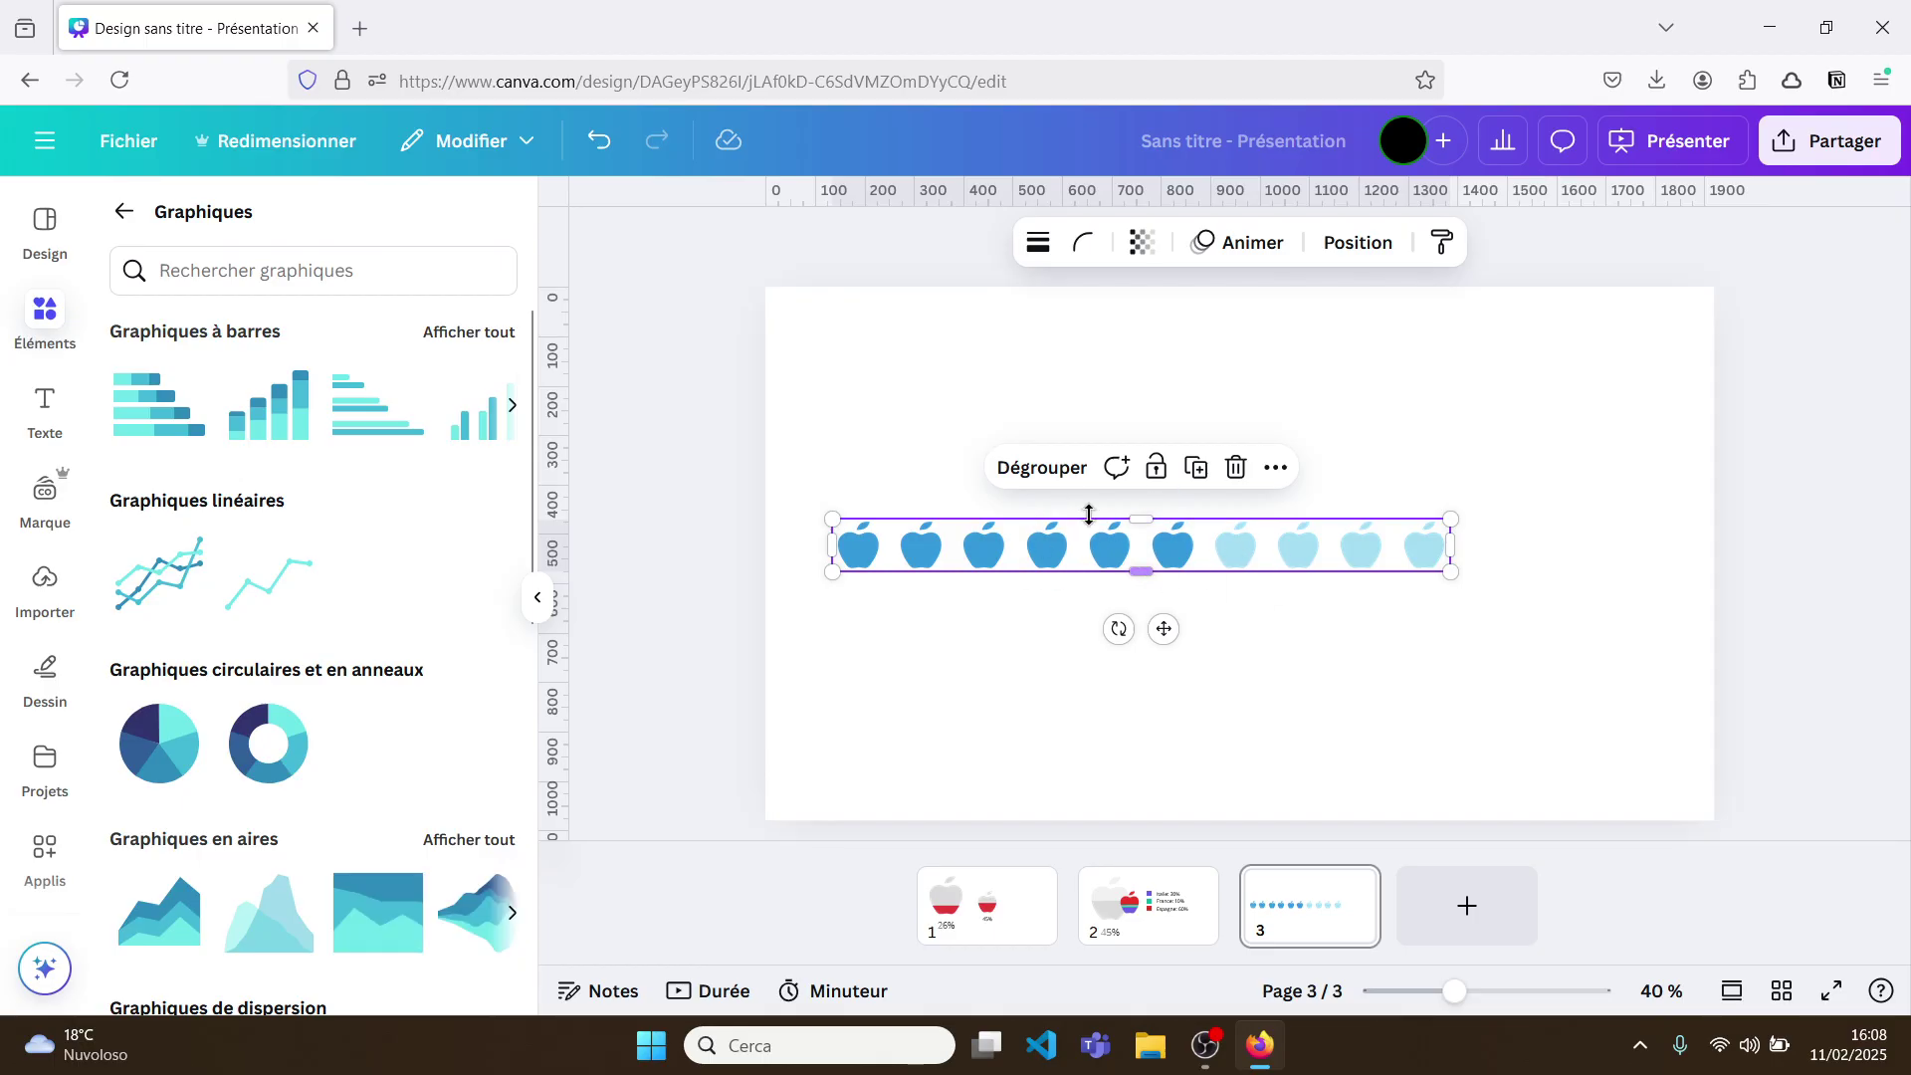
scroll(423, 732, down, 8)
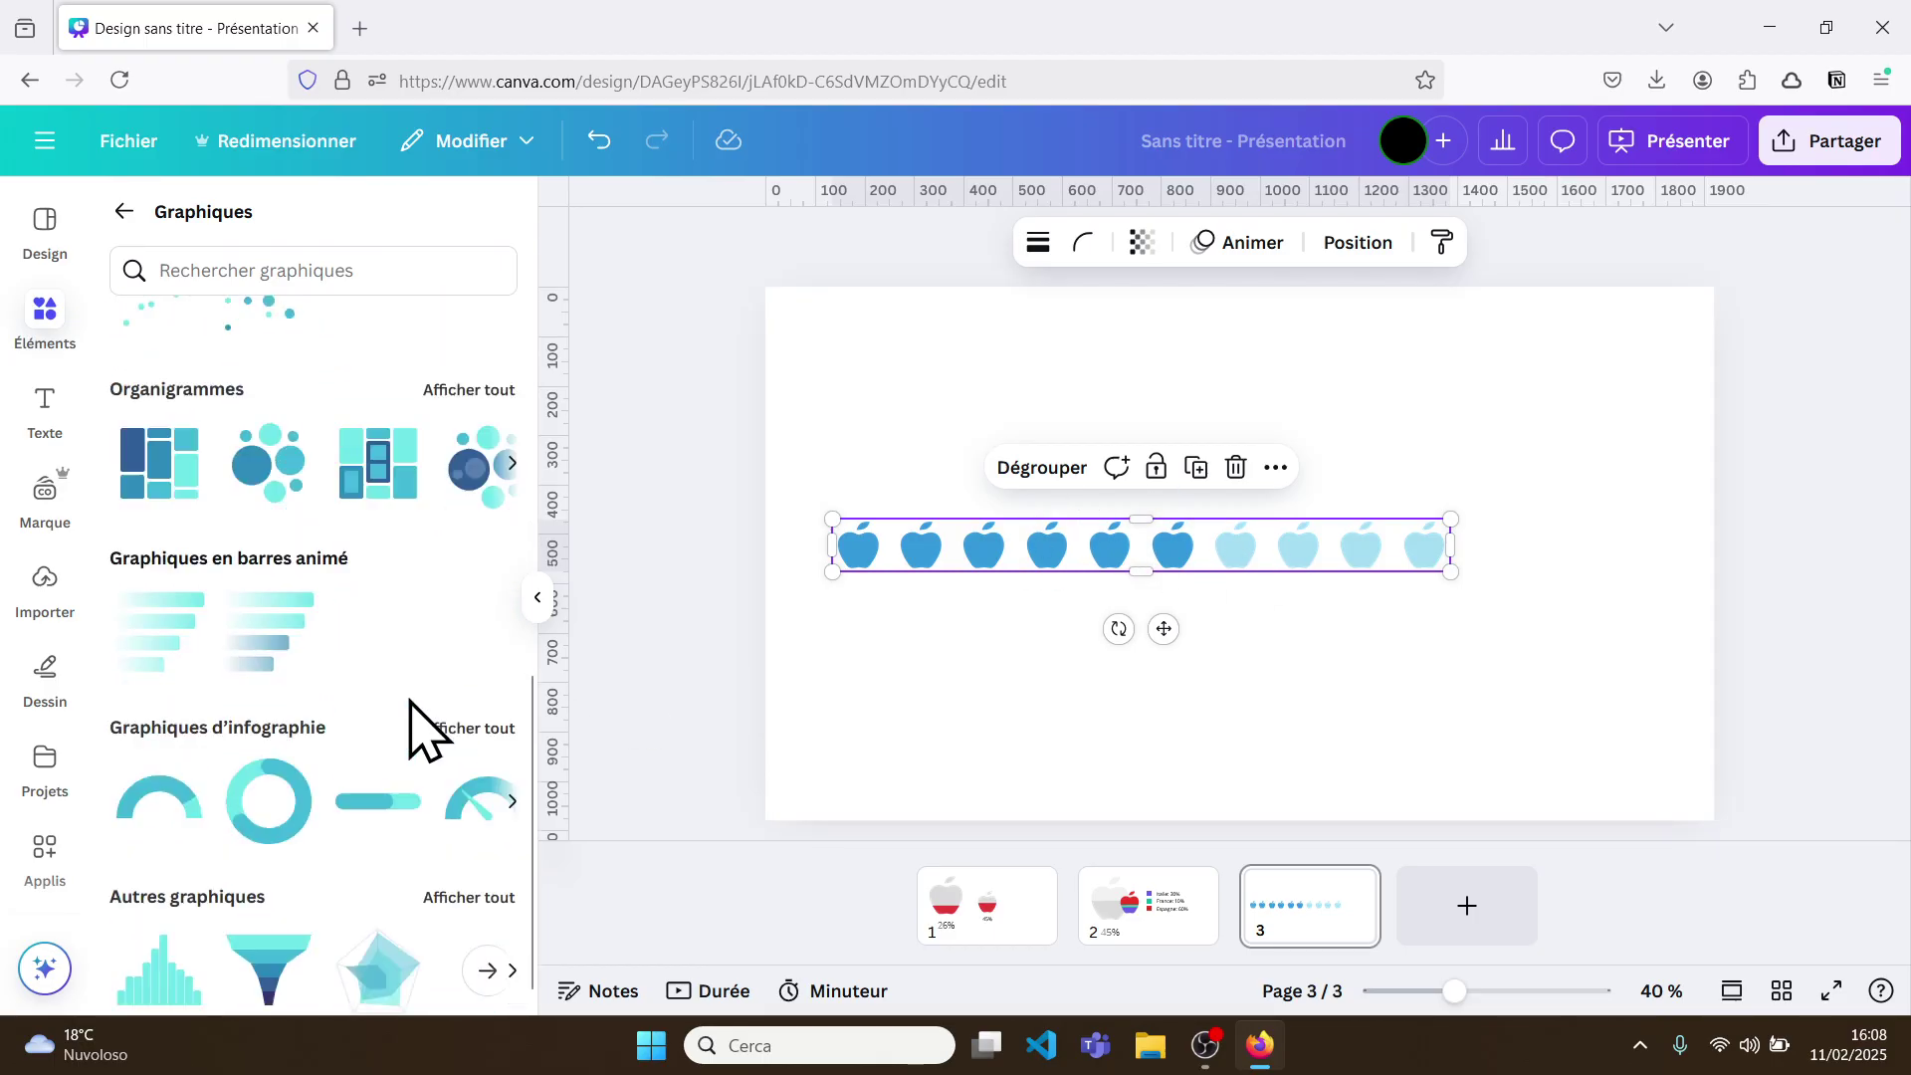
click(476, 876)
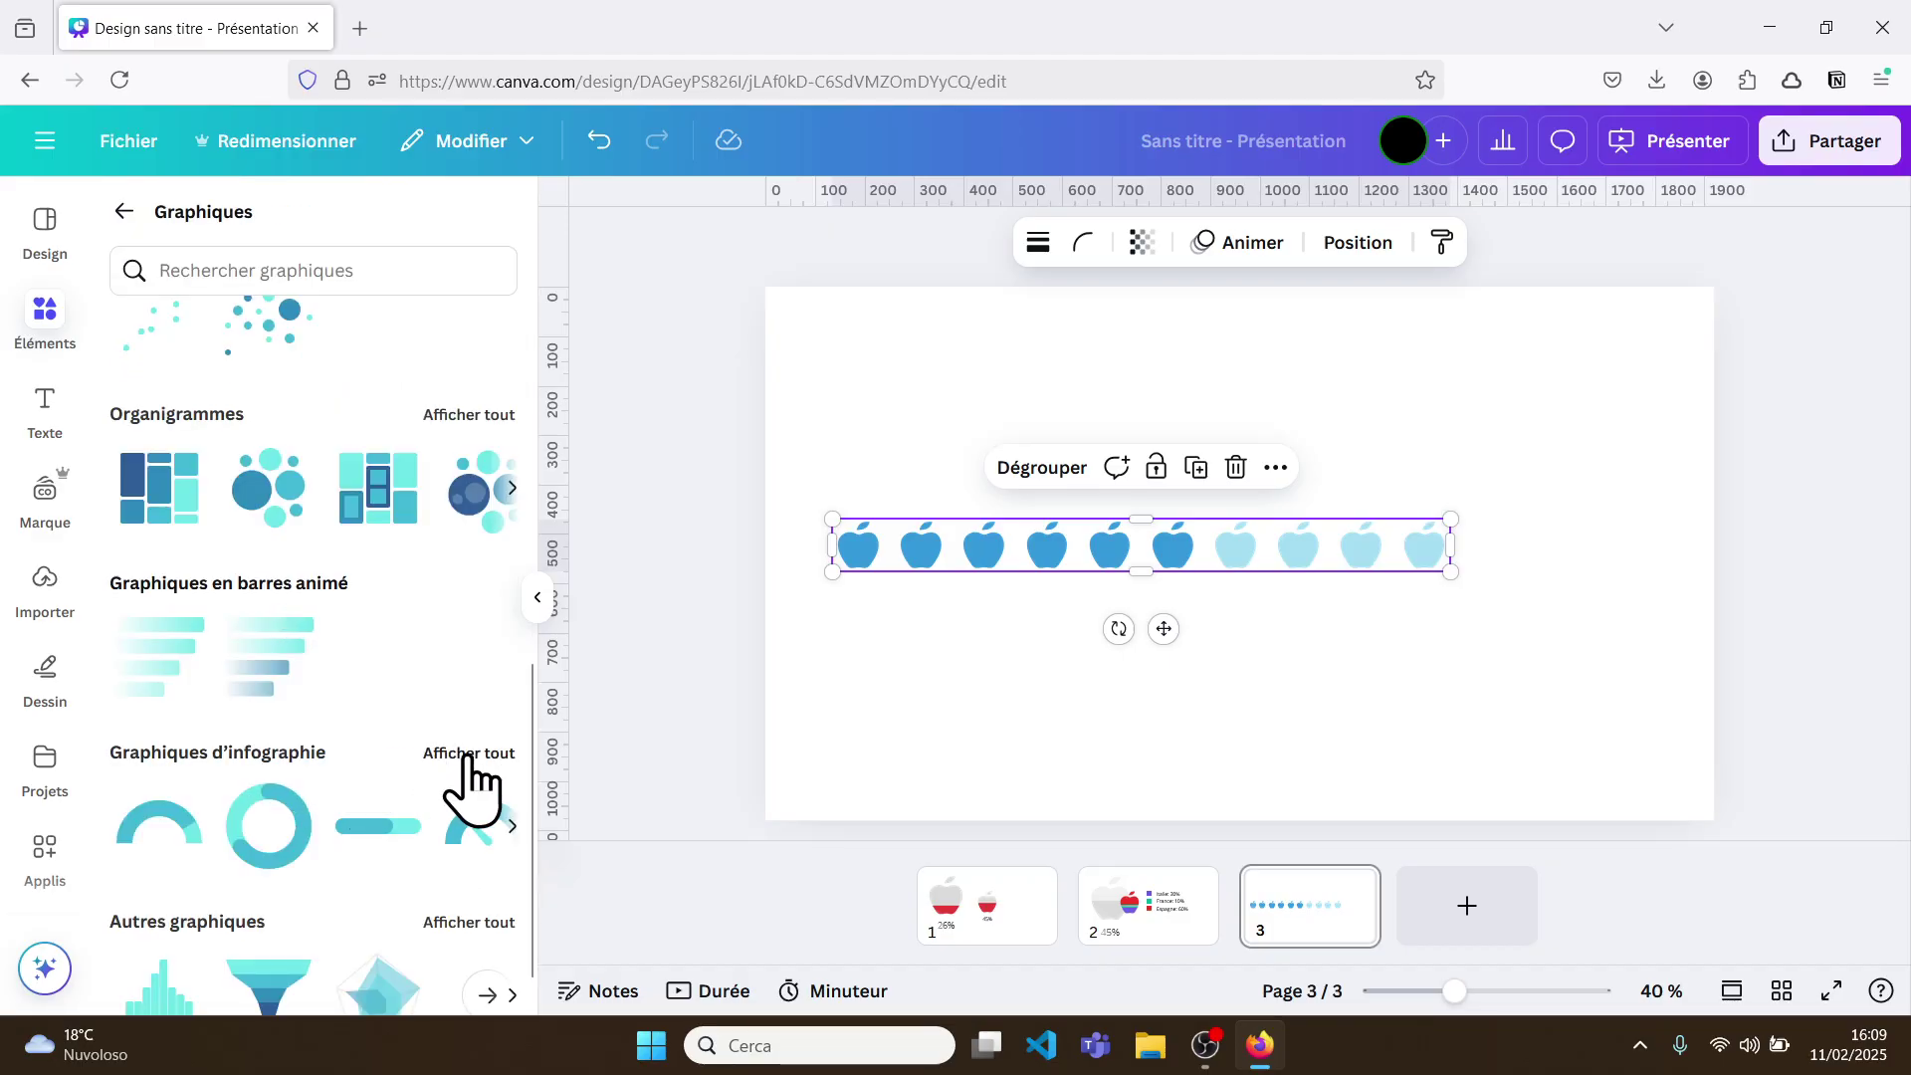
click(469, 756)
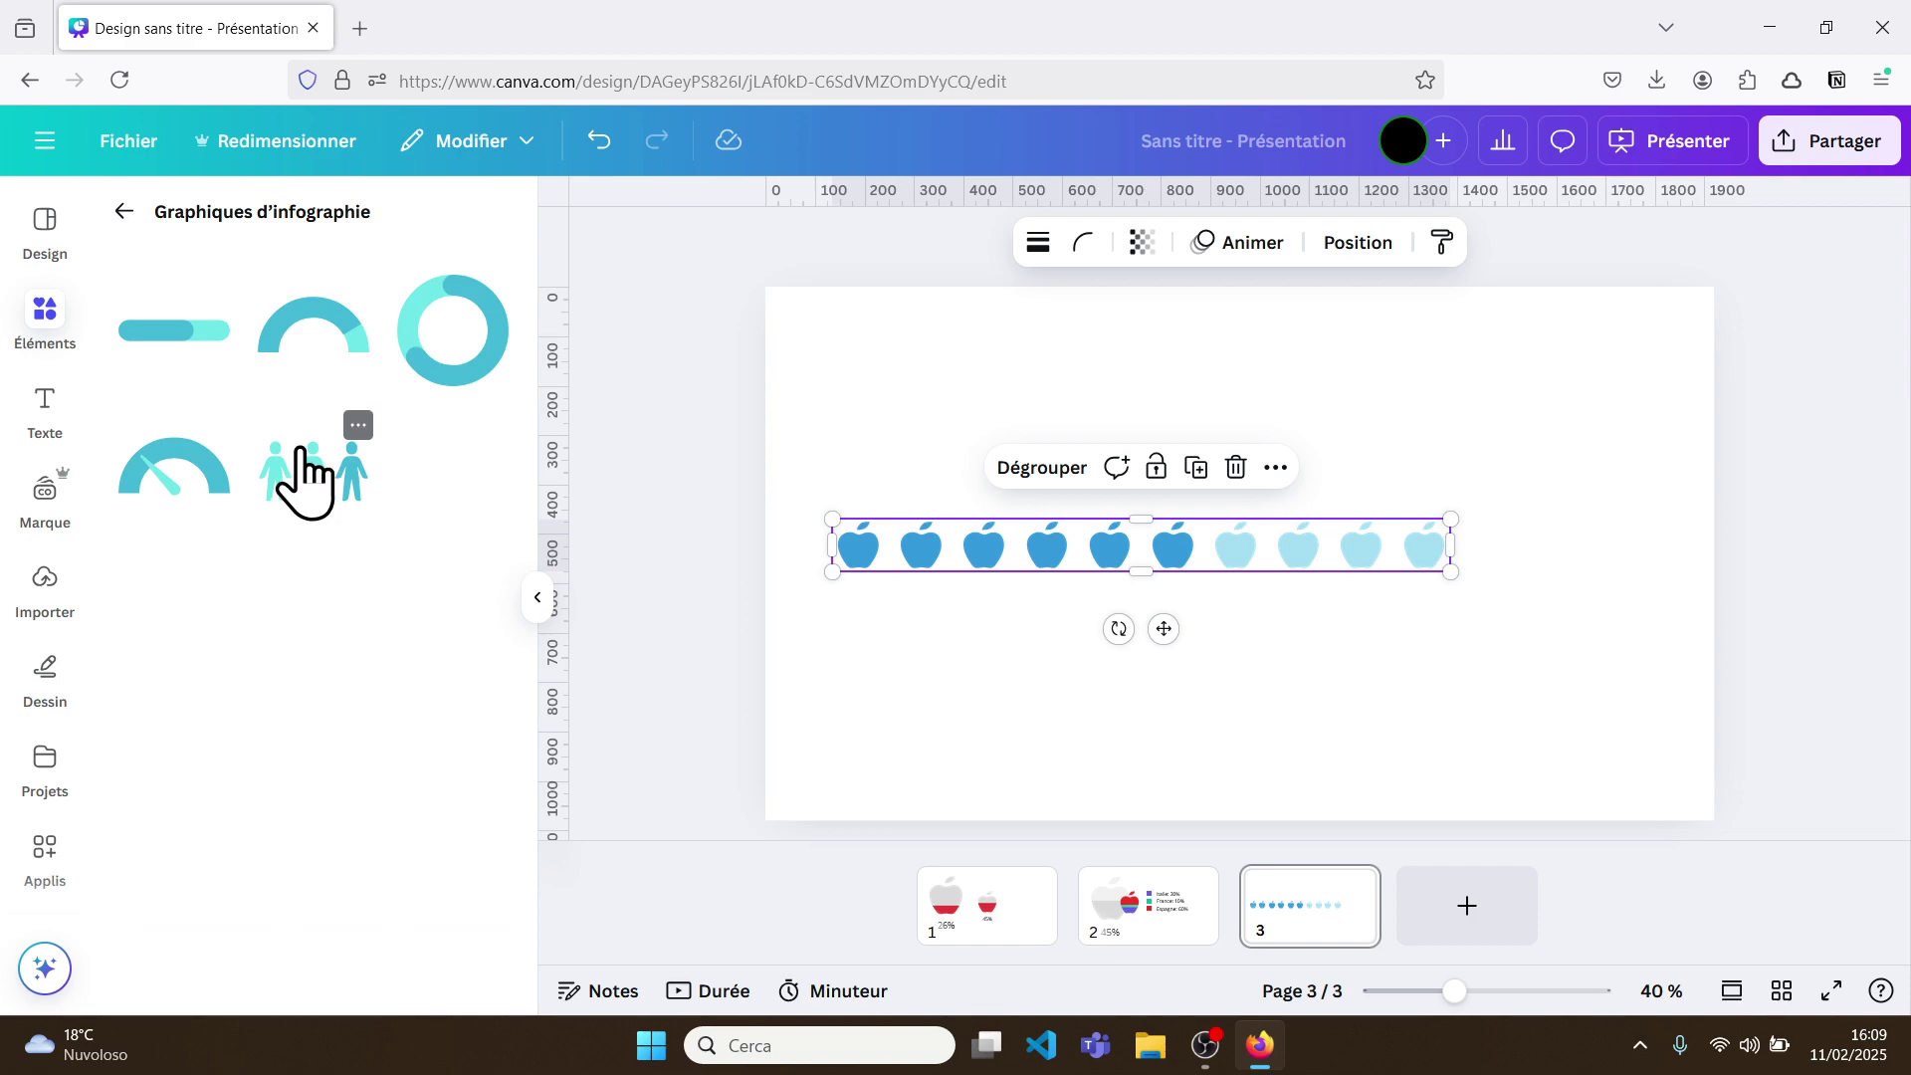
click(306, 476)
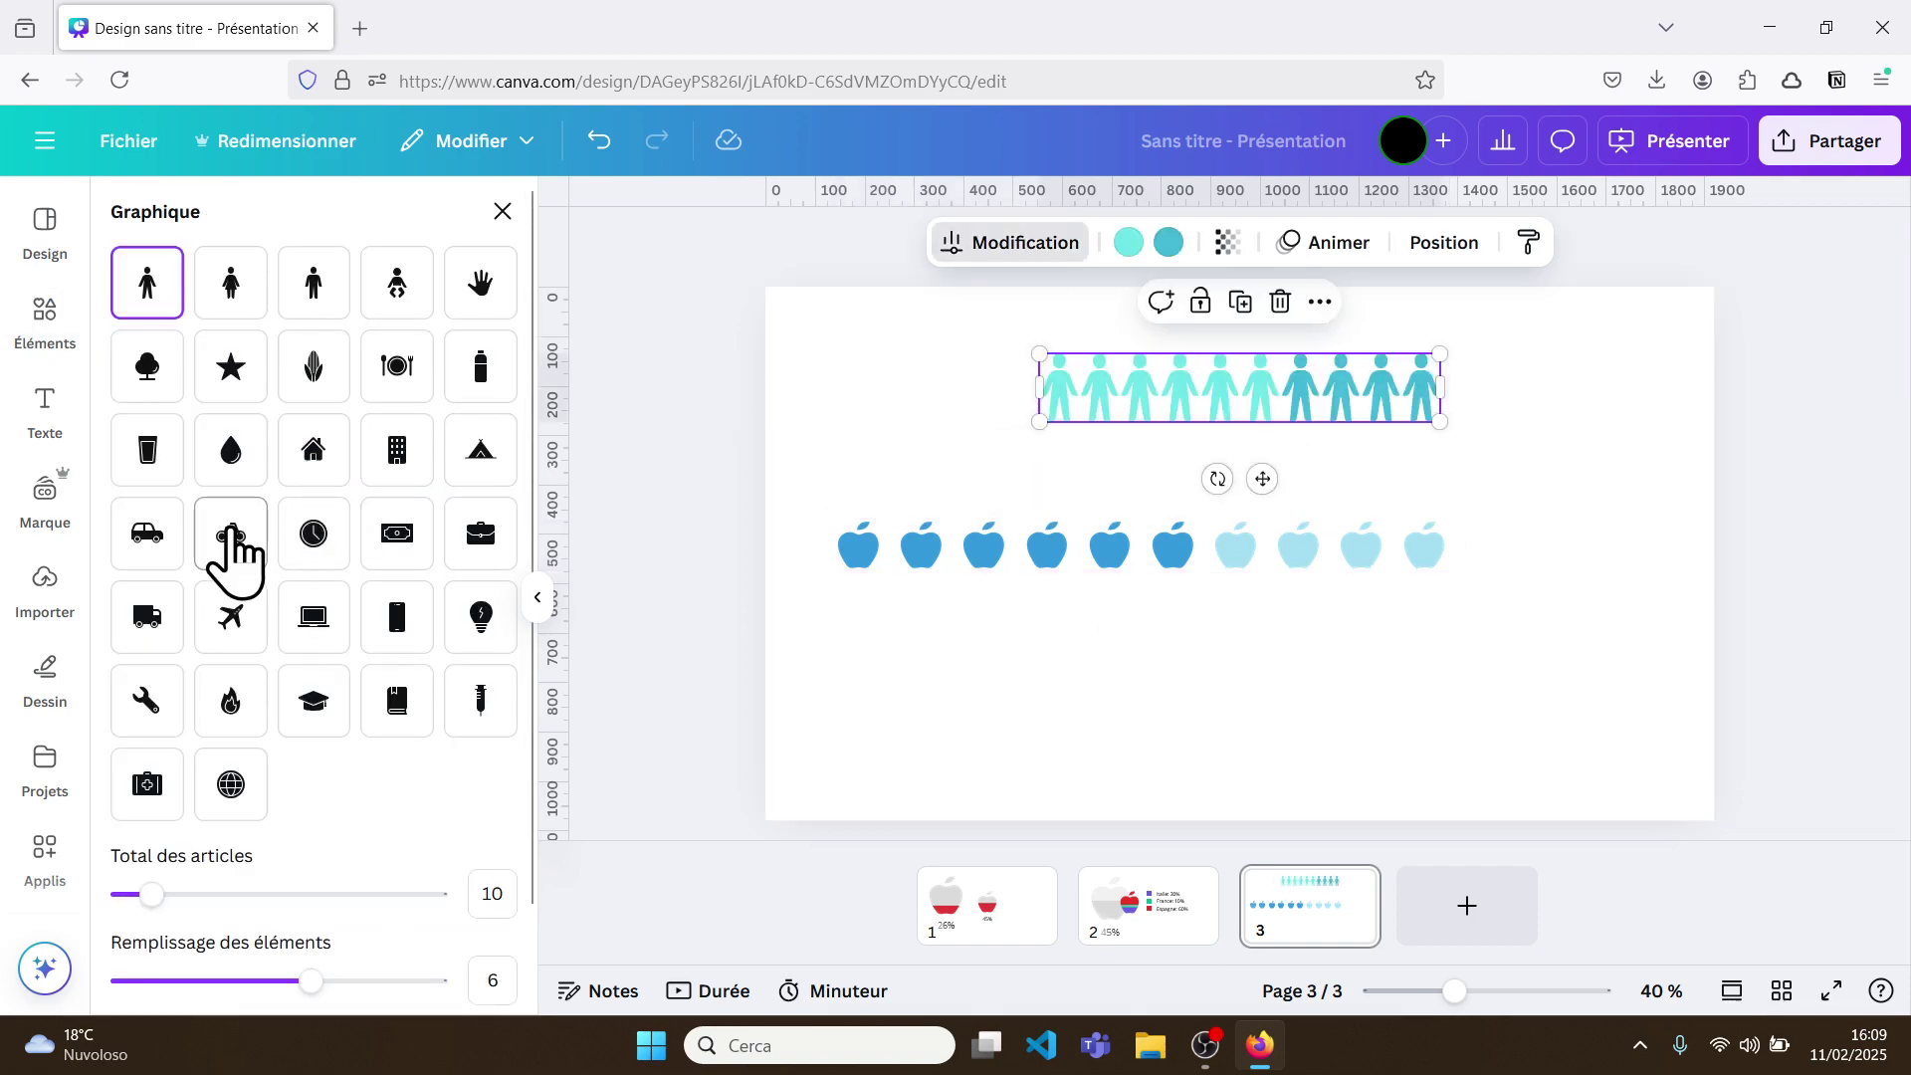
Change the icon of the people pictogram on page 3 to an airplane
click(231, 625)
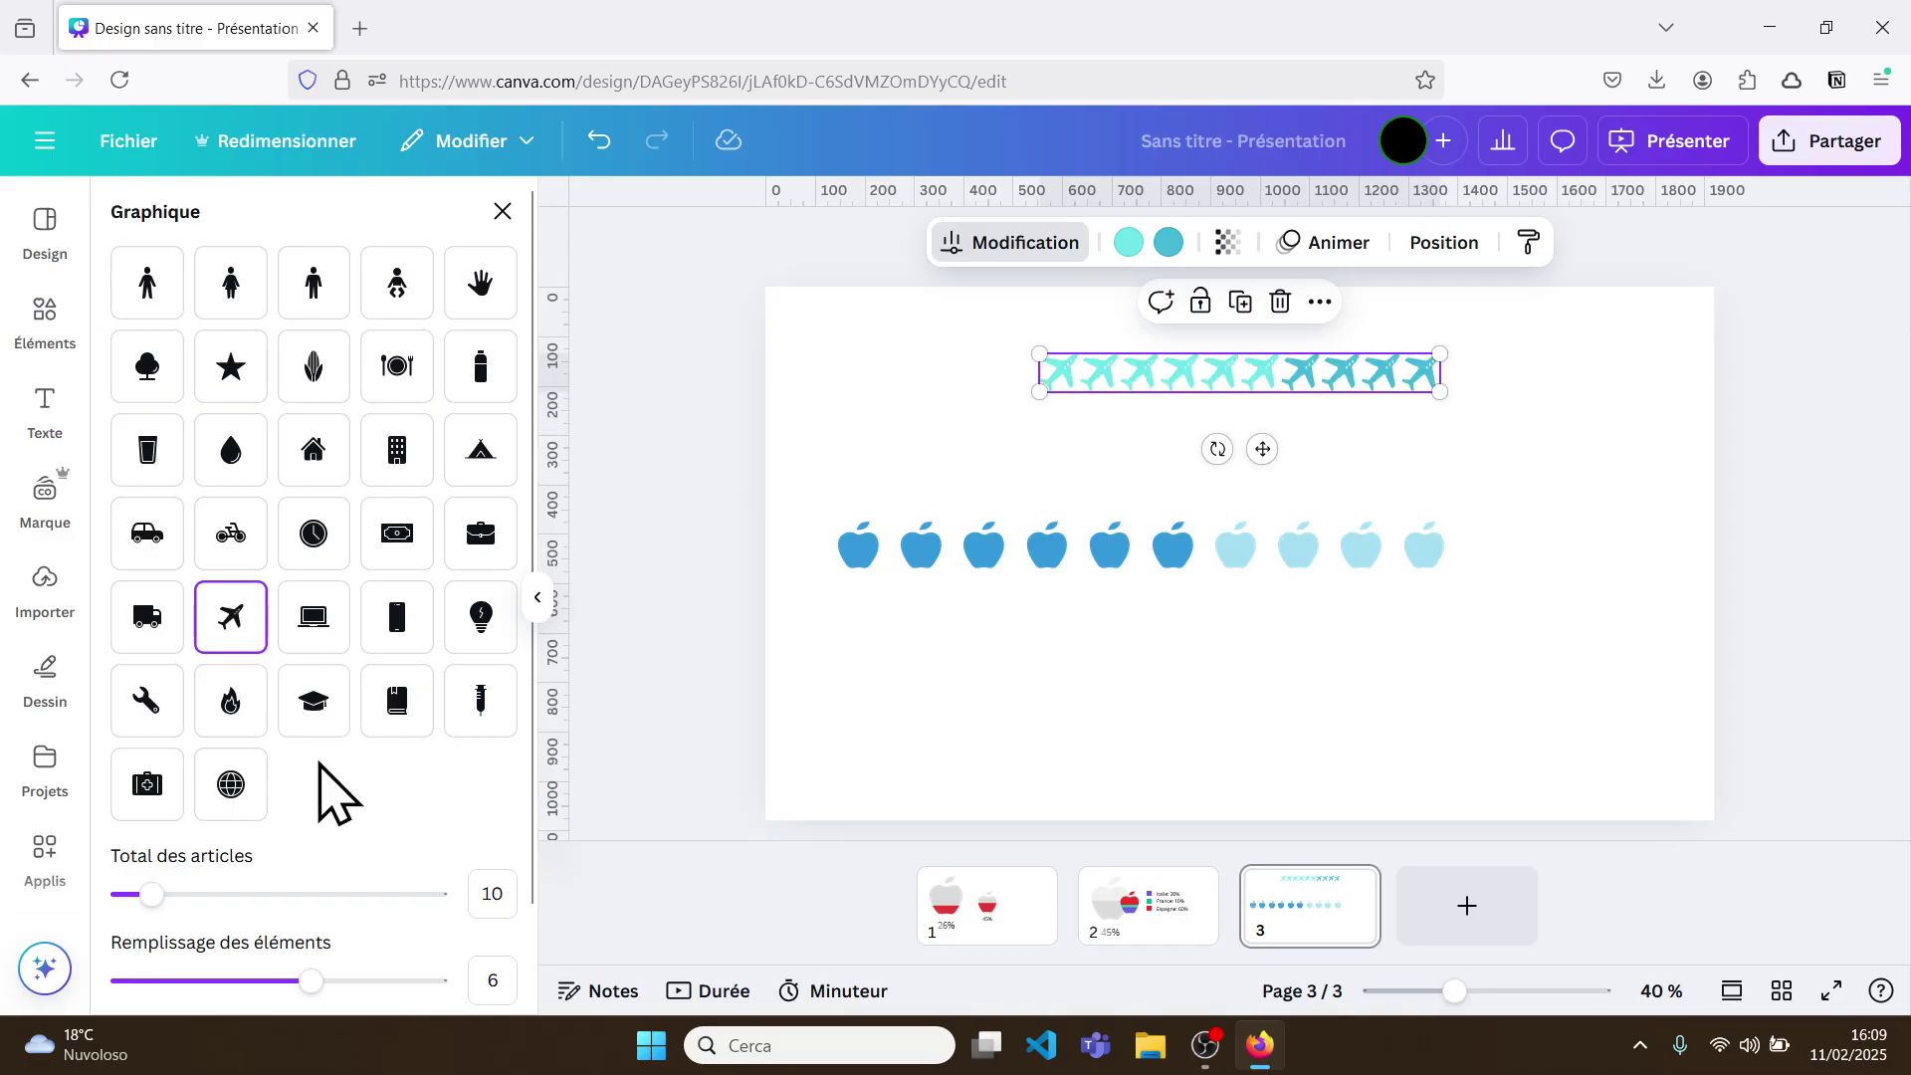
scroll(320, 787, down, 2)
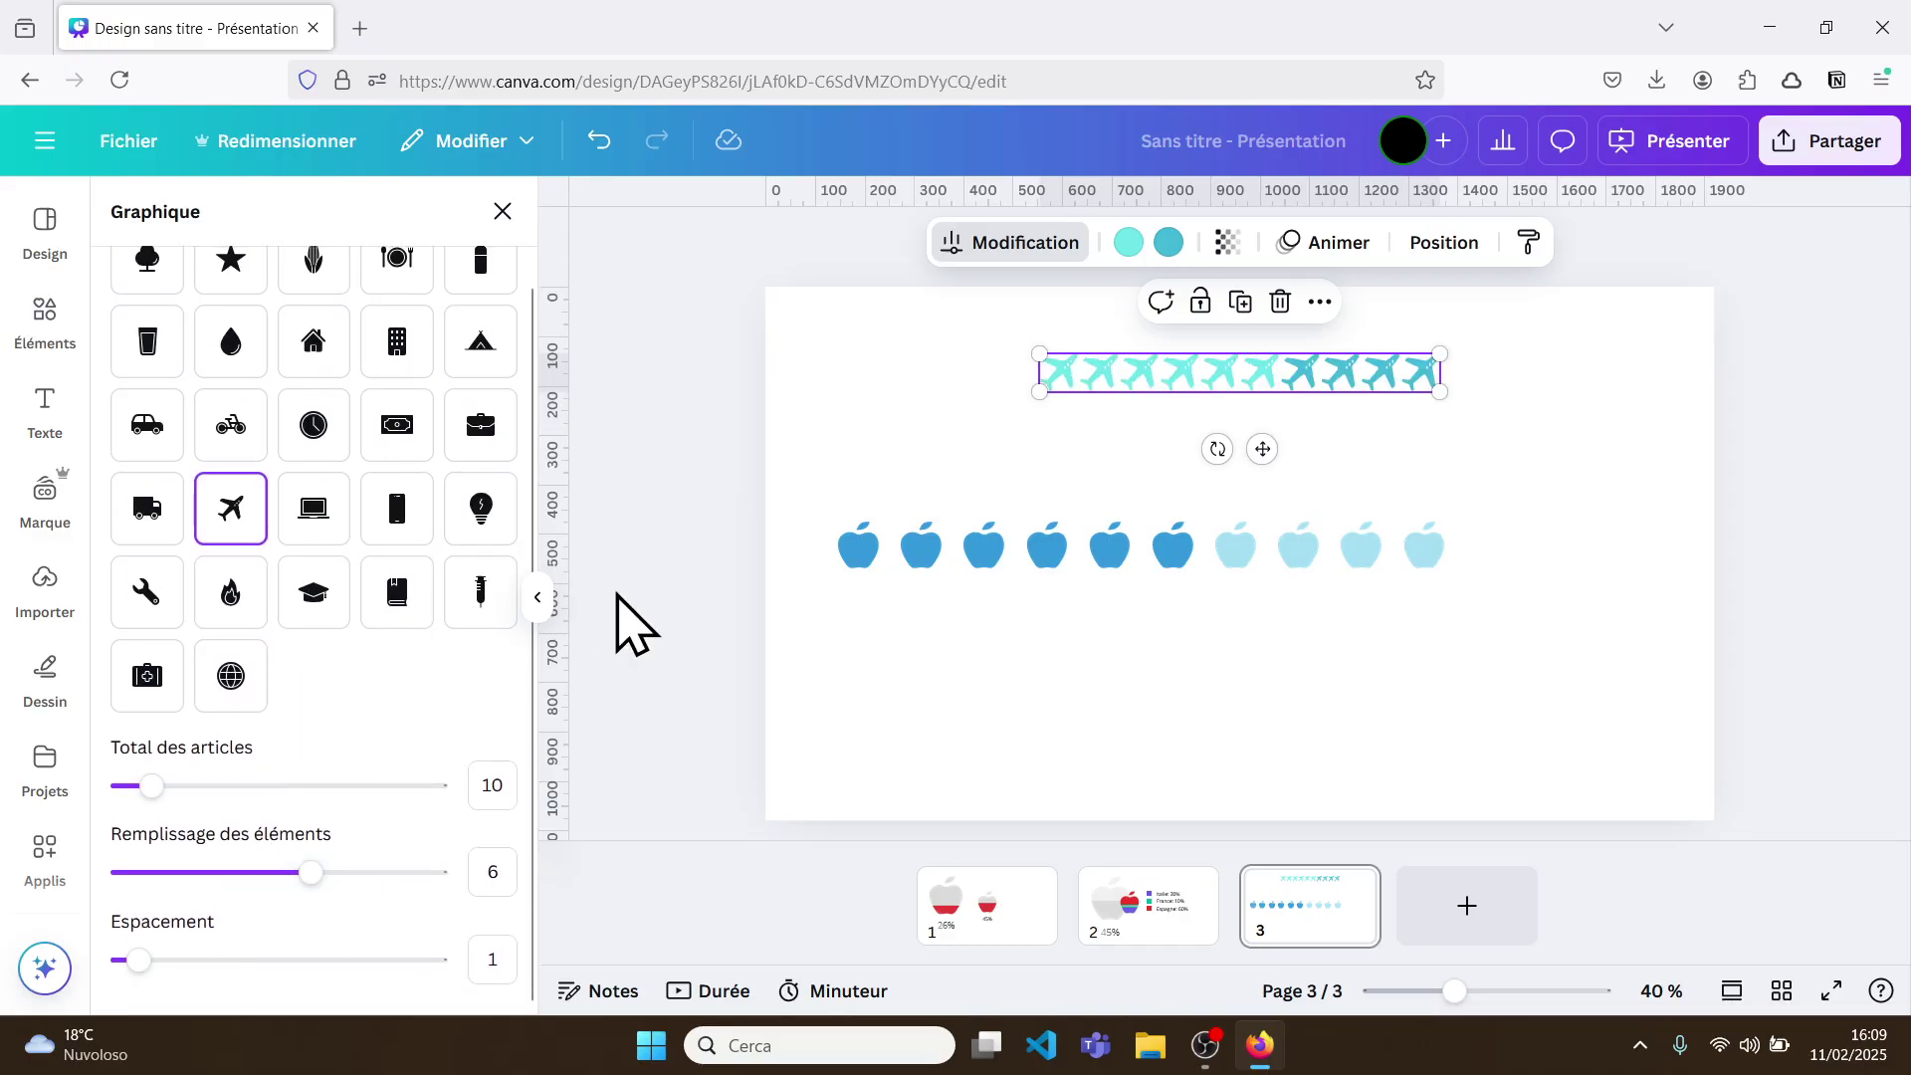
click(1185, 563)
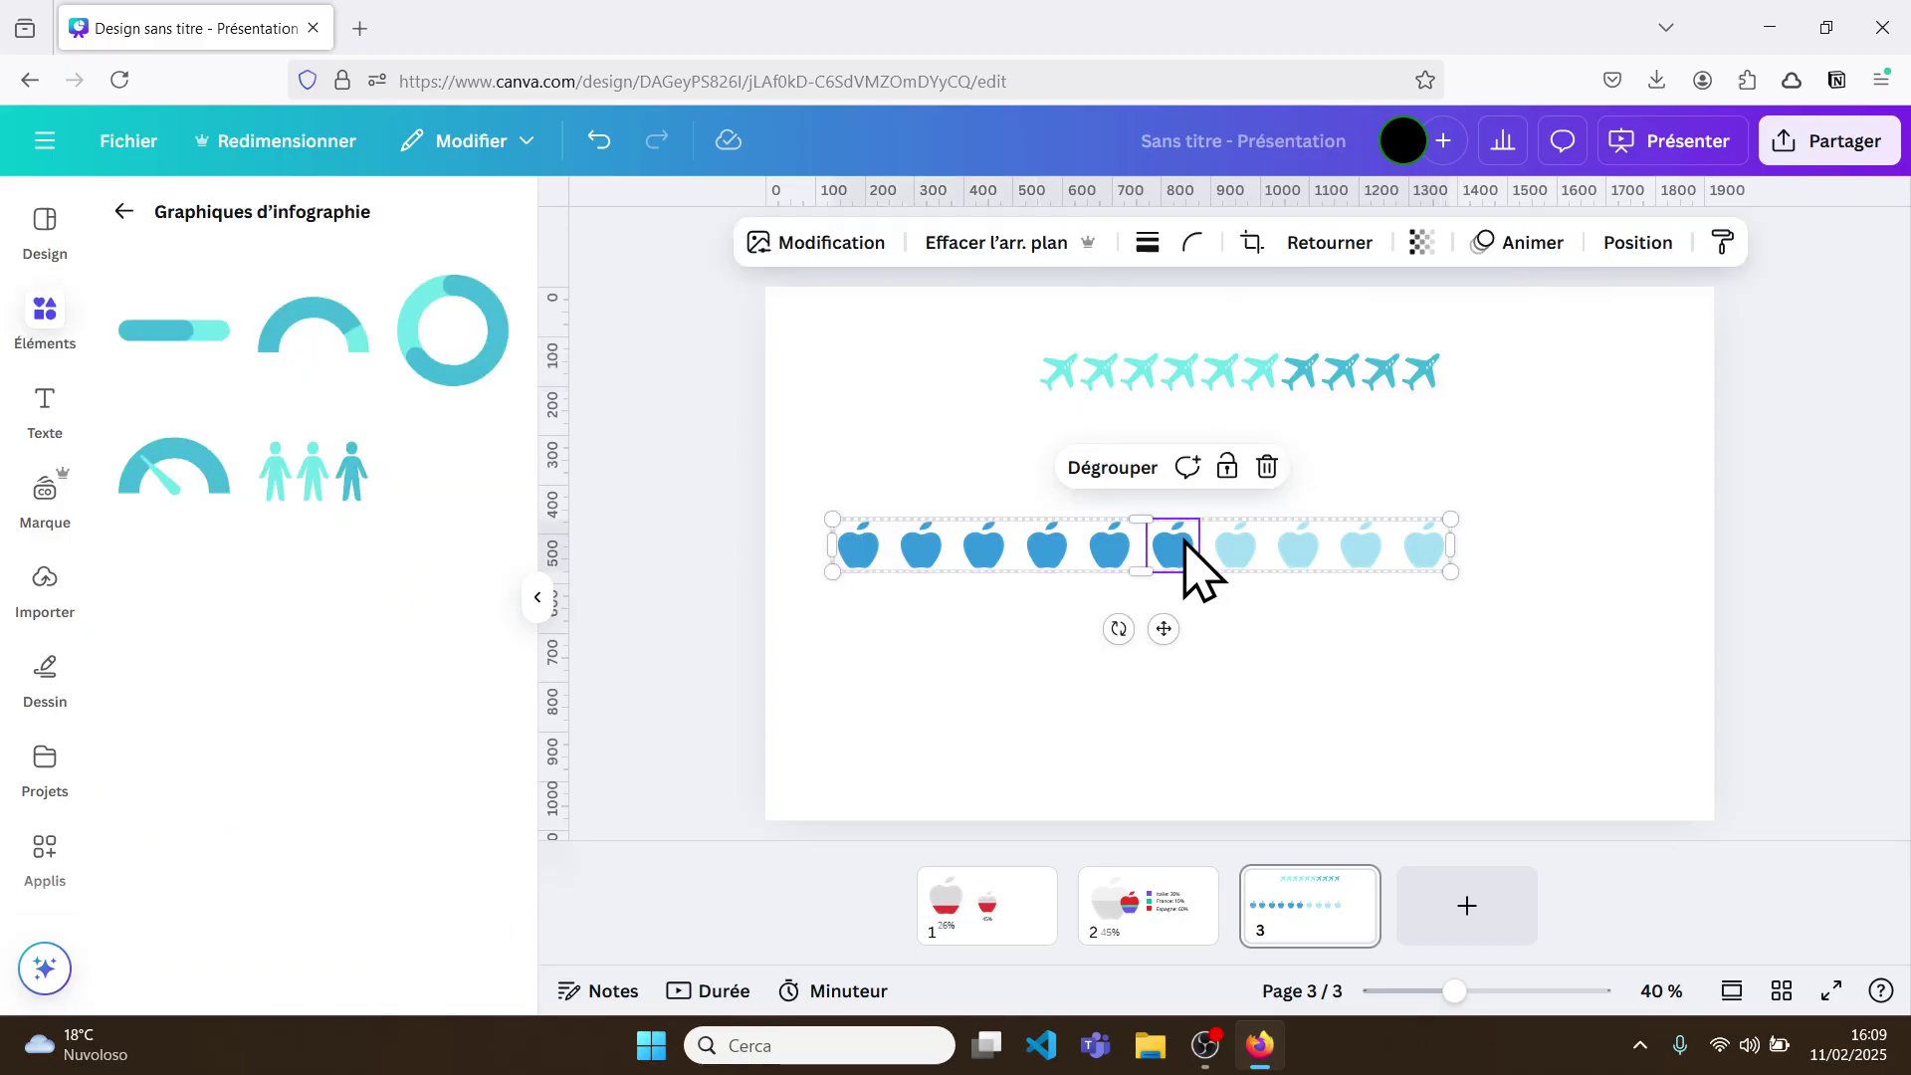
Add a fourth page and reopen the Pictogram Maker app
click(1464, 906)
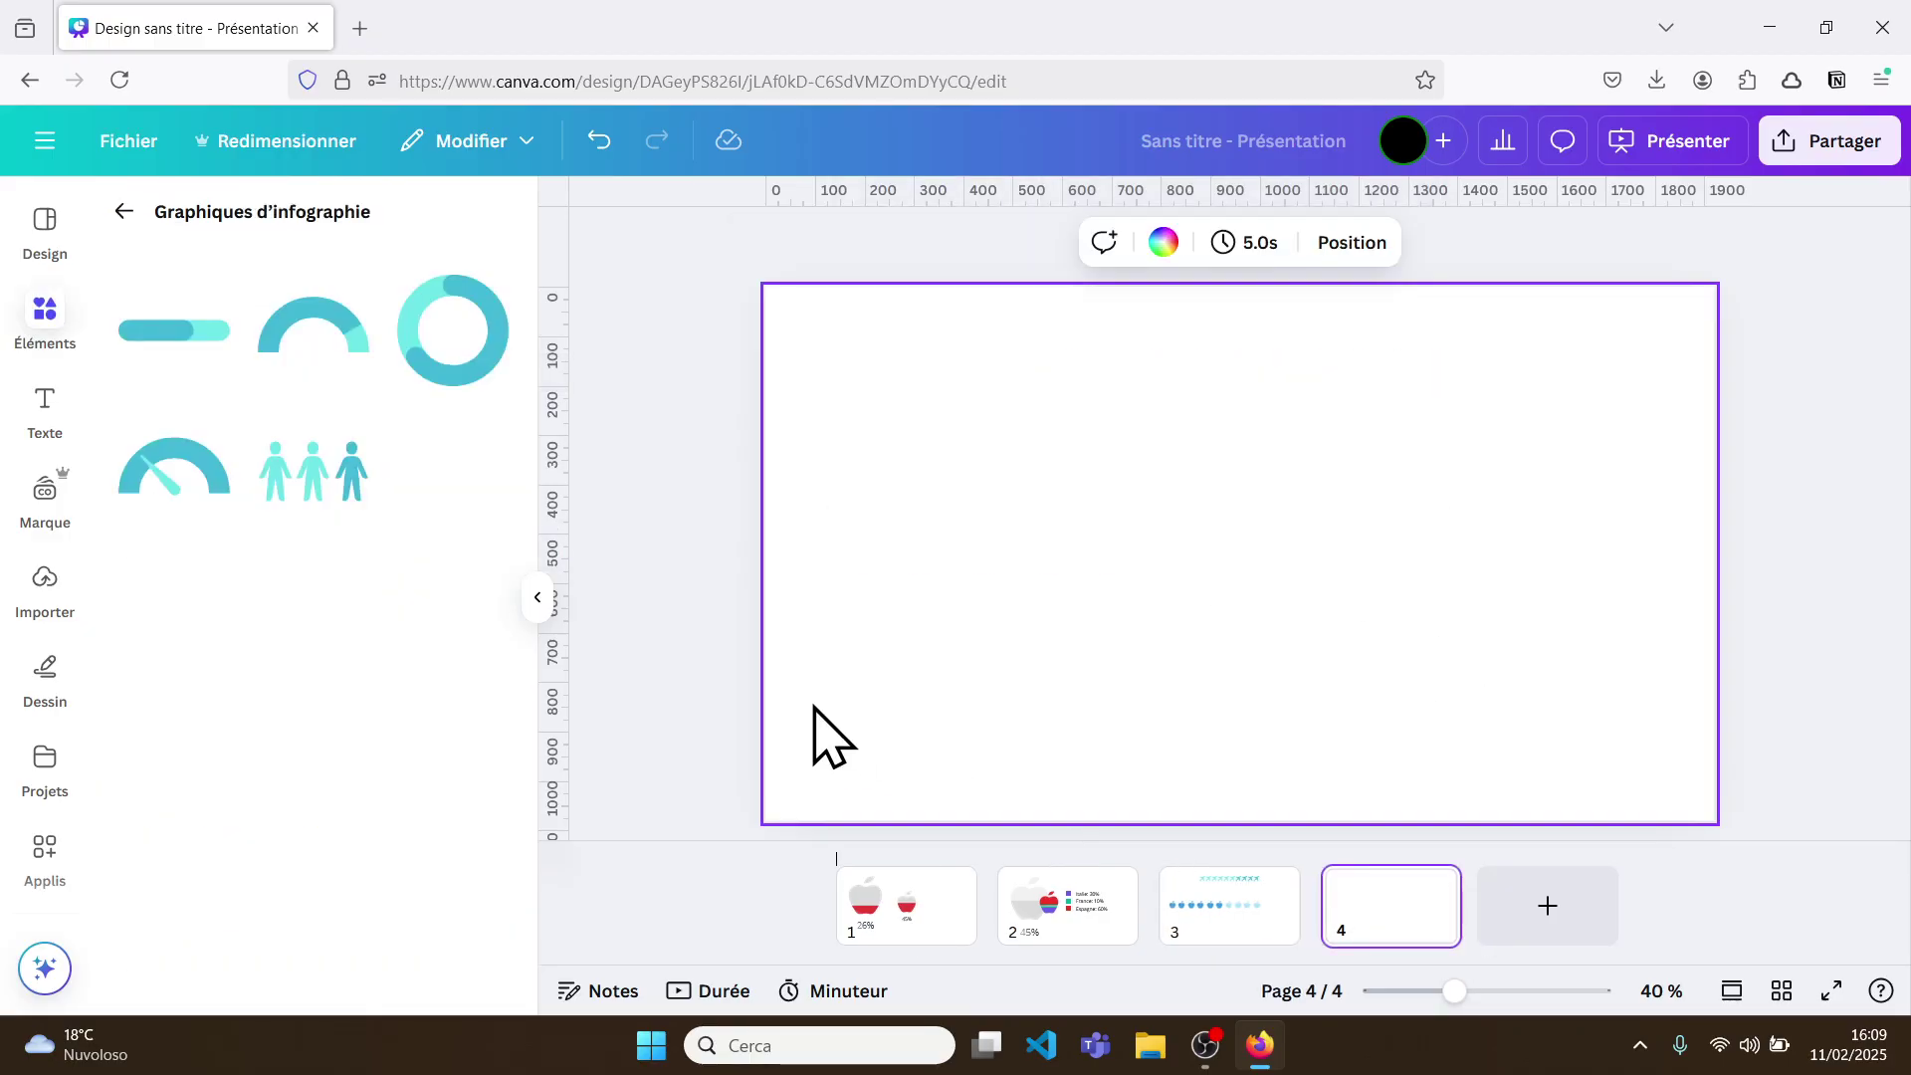
click(42, 854)
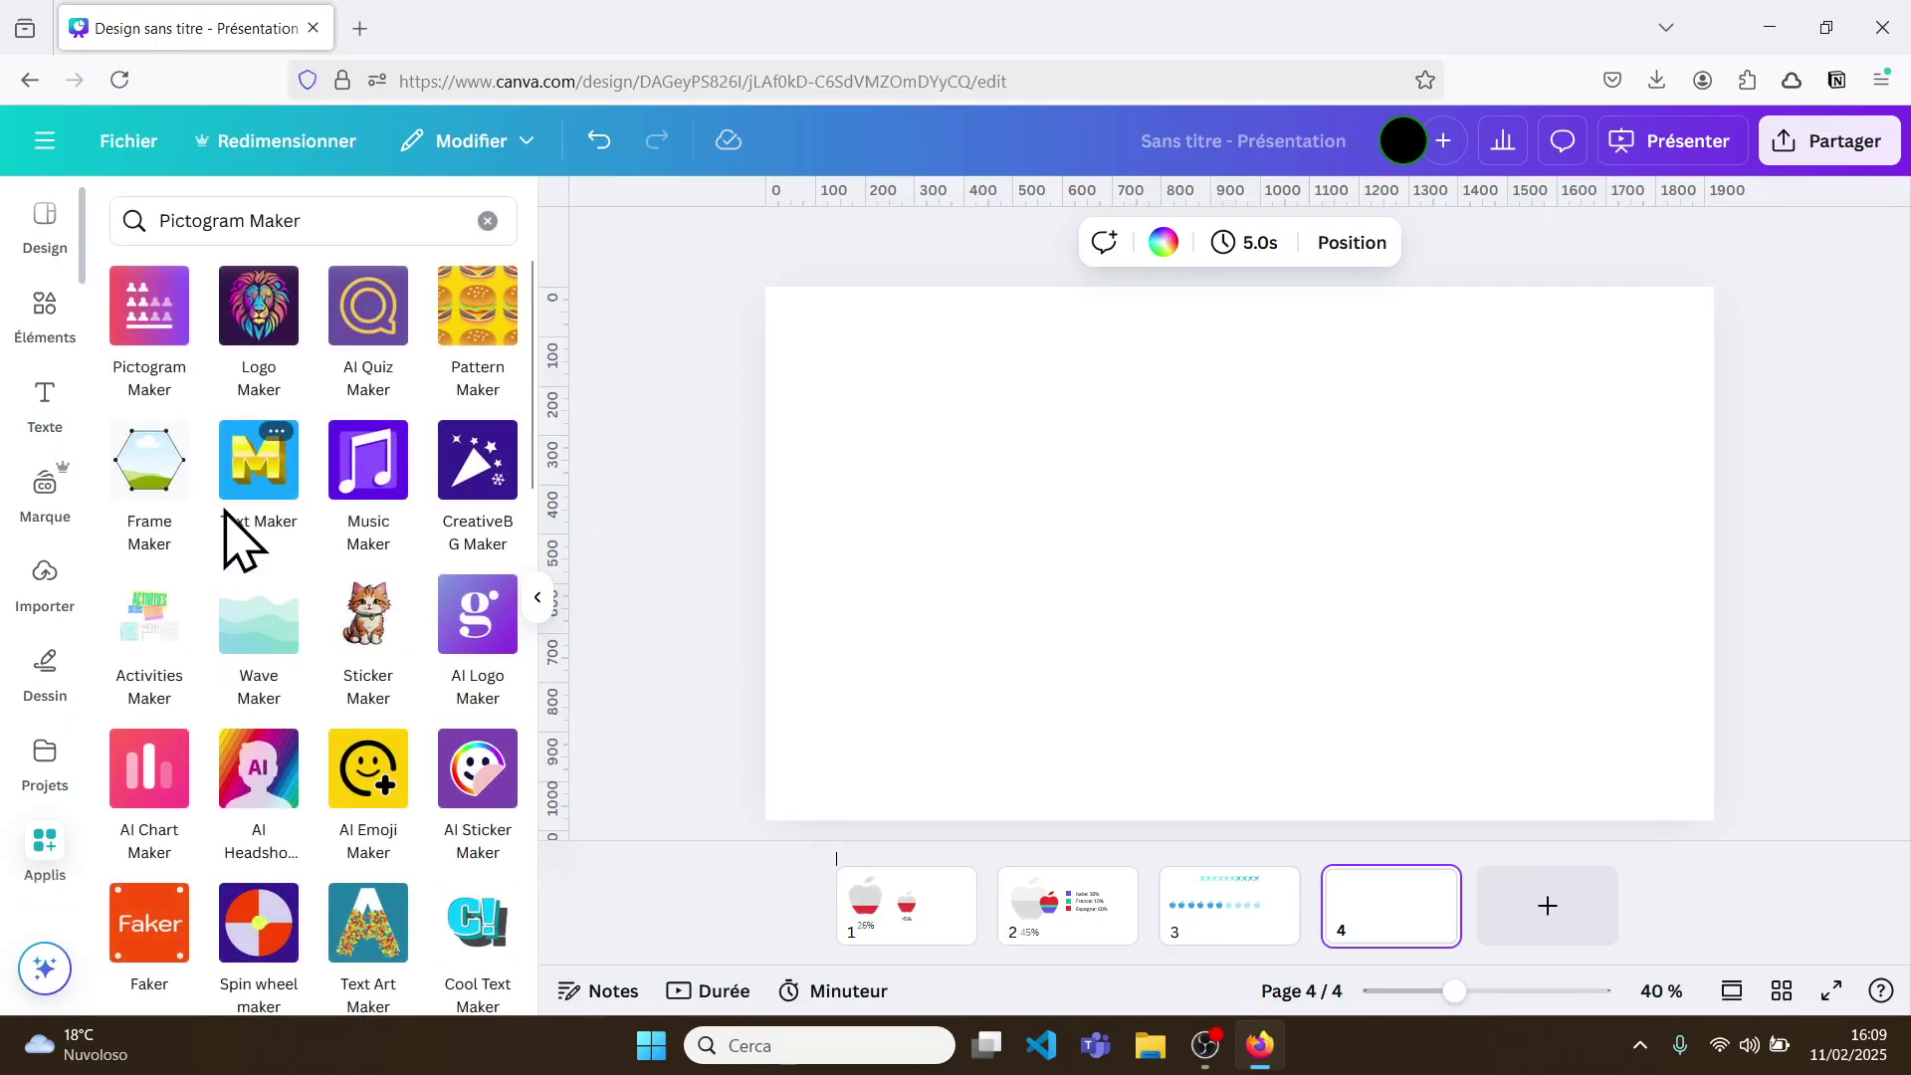
click(154, 319)
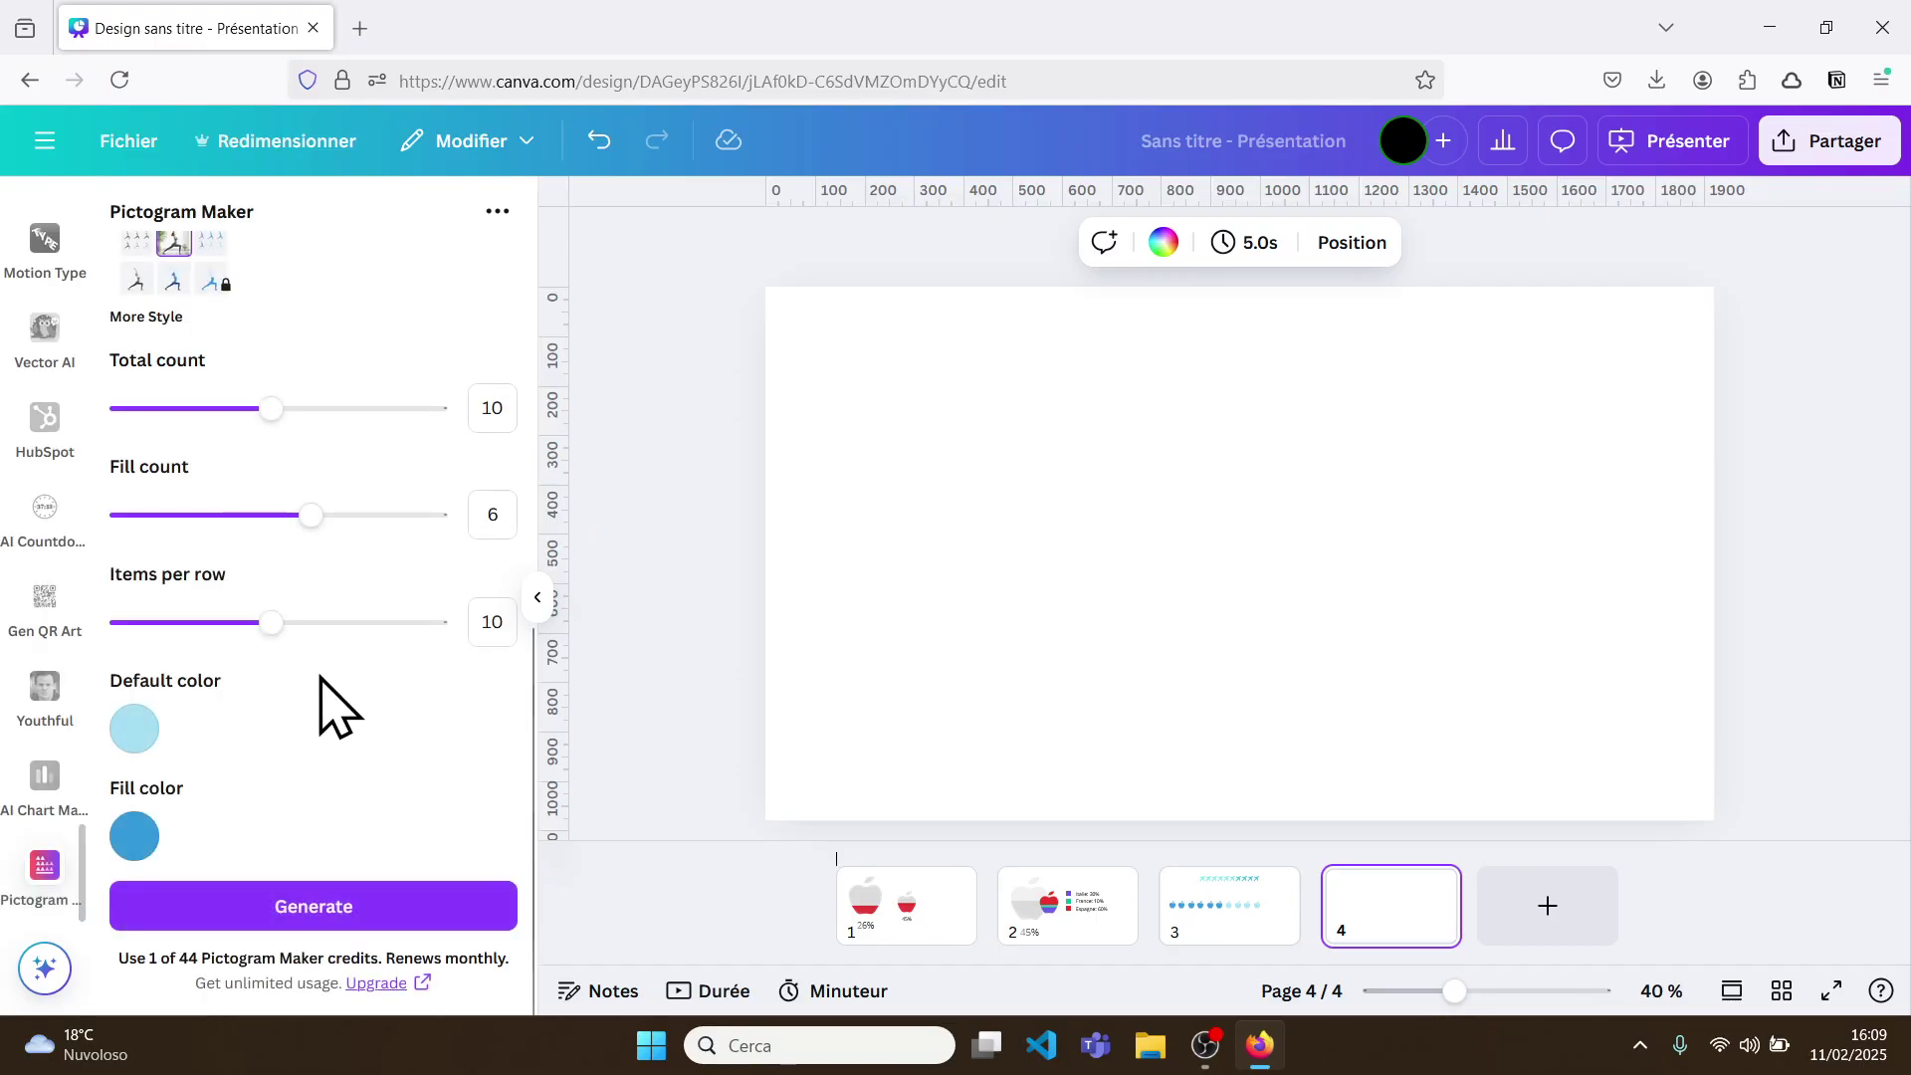
Generate an apple row on page 4 in the Opacity dist style and enlarge it to about 1200 px wide
scroll(329, 696, down, 2)
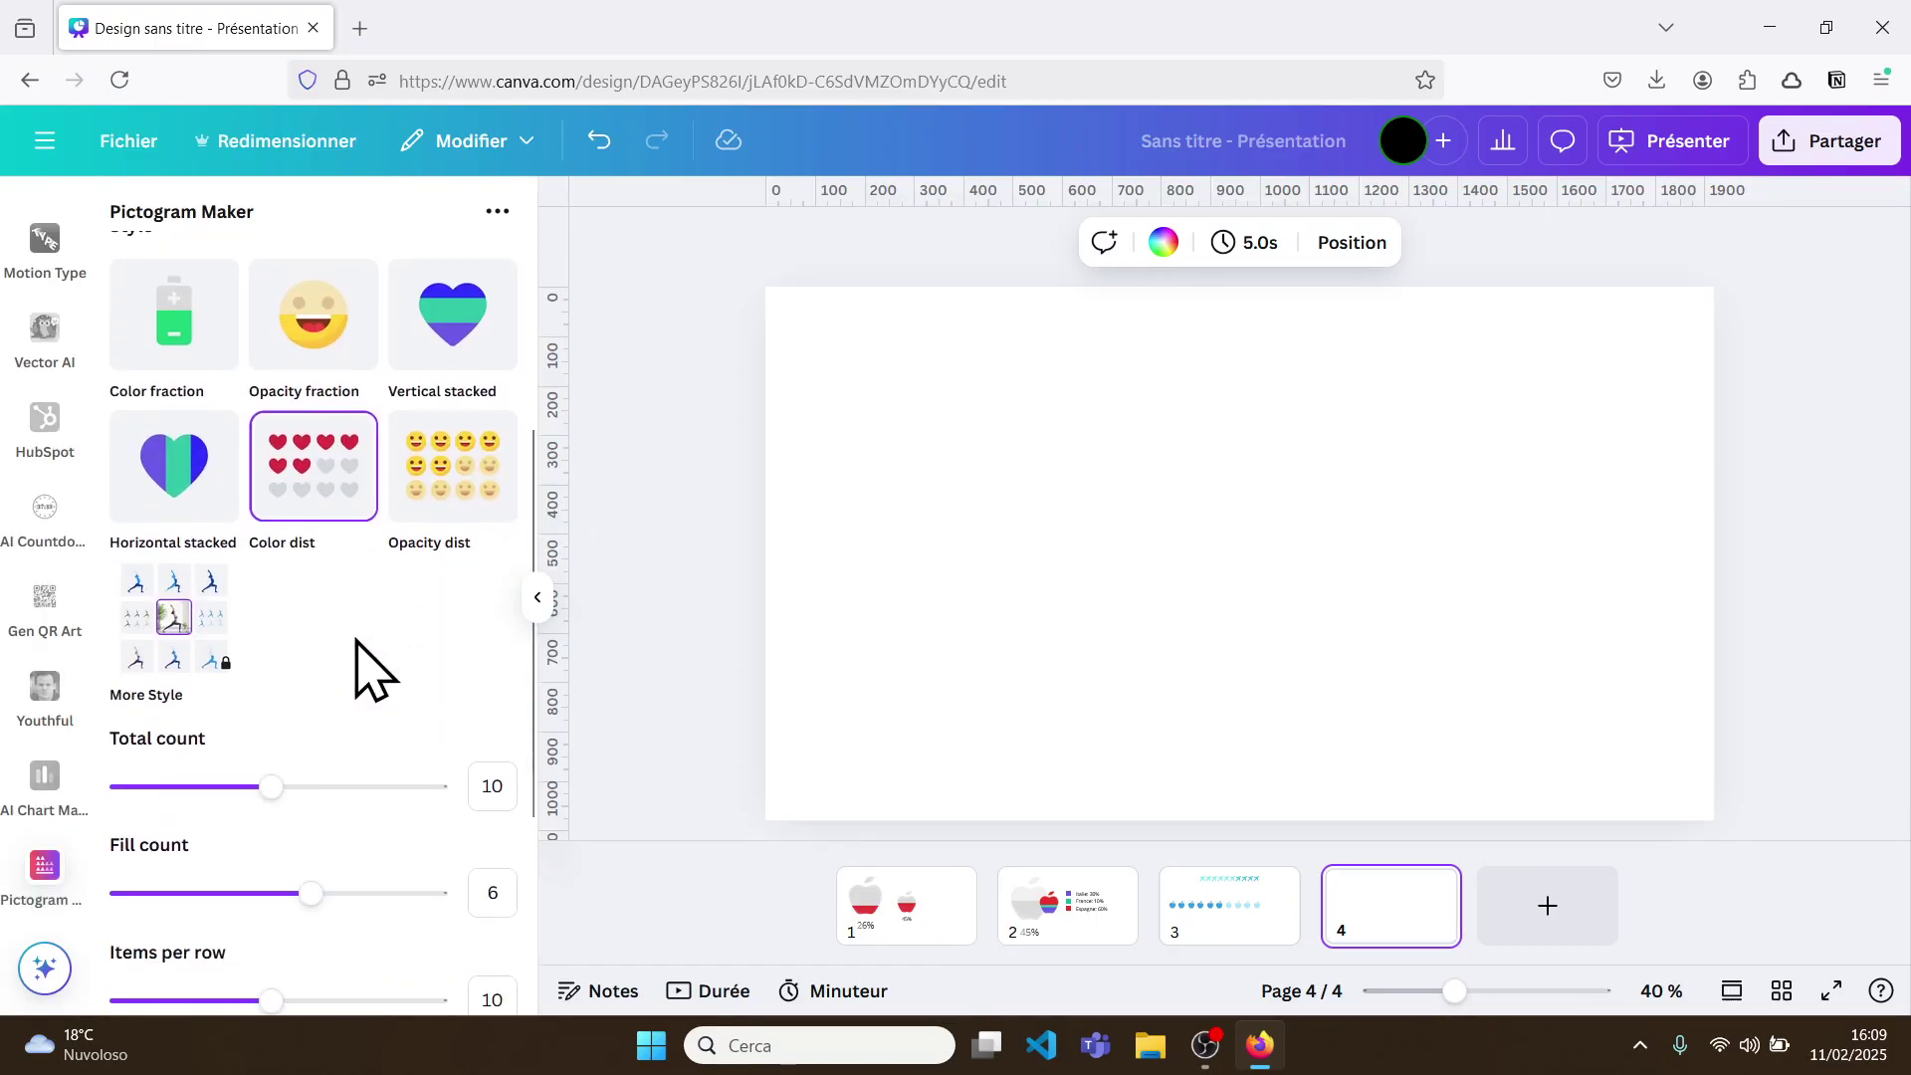
click(461, 518)
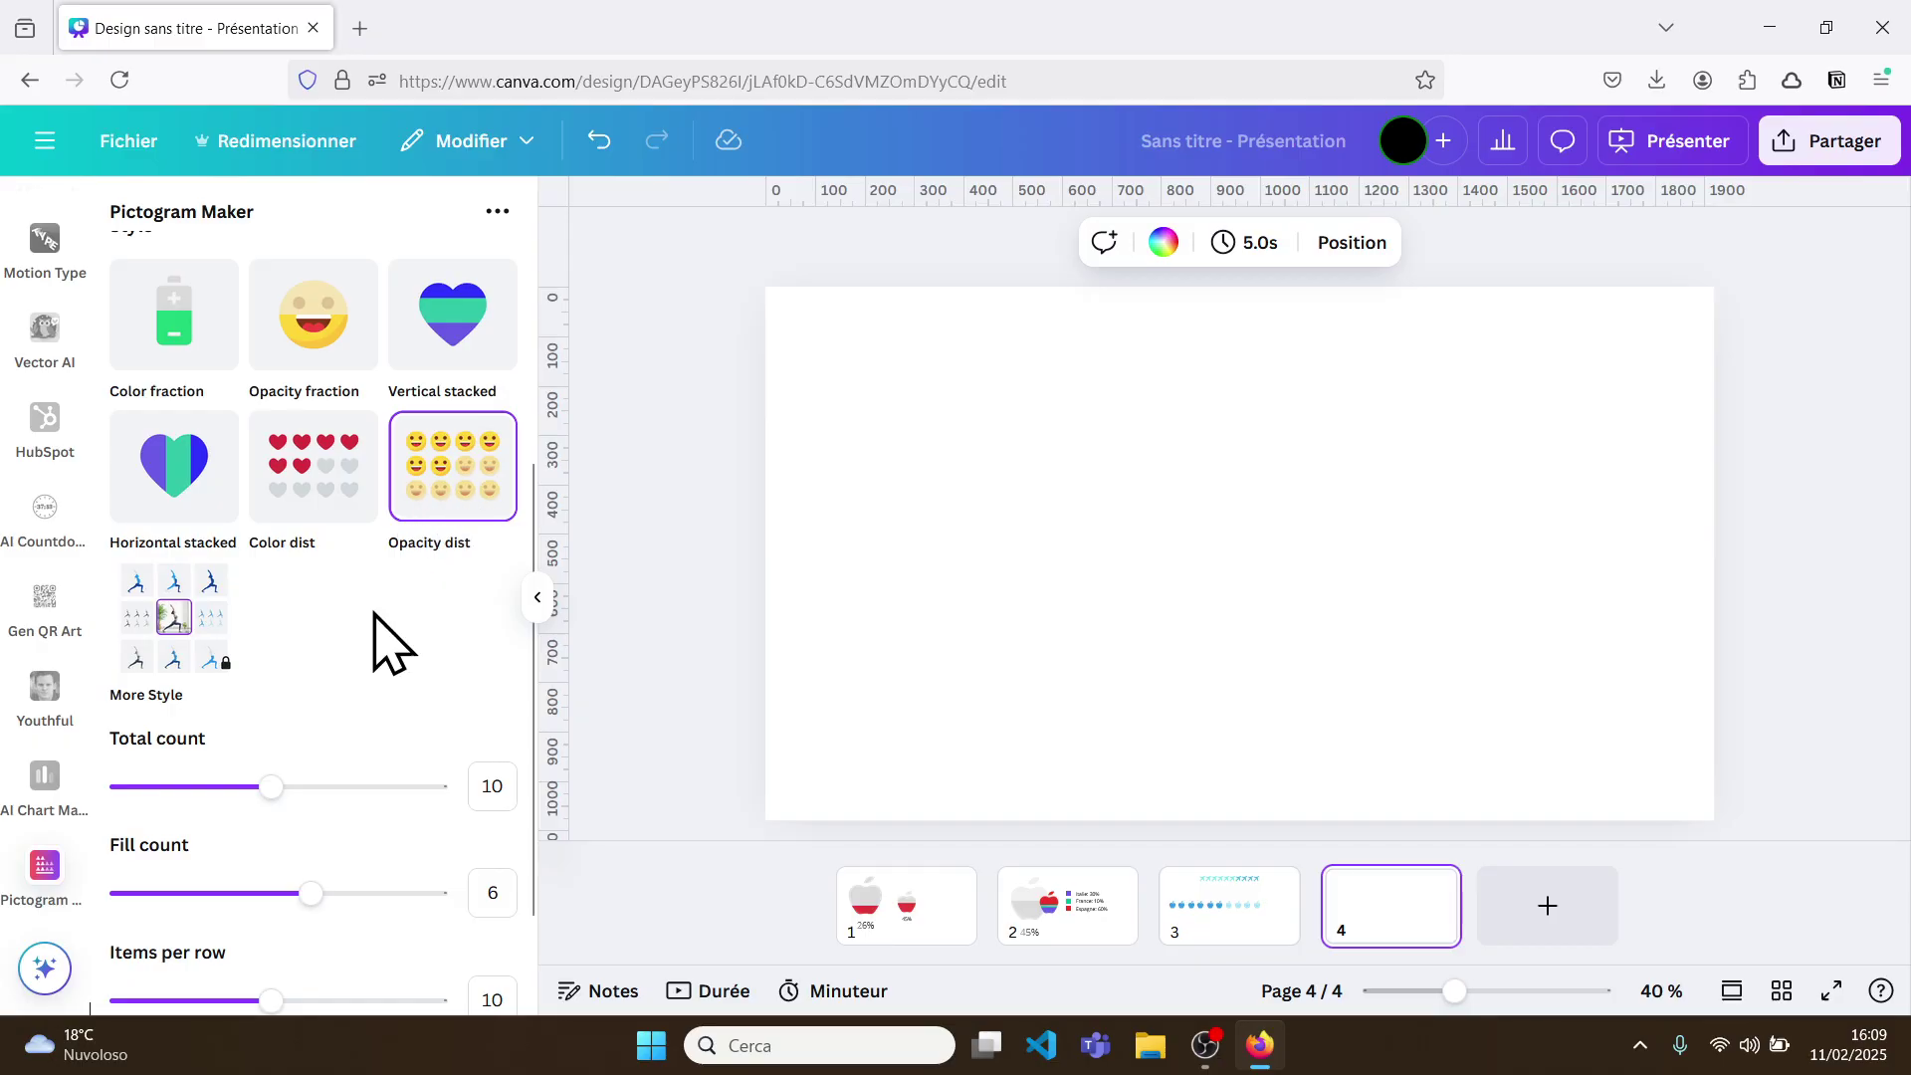
scroll(360, 642, down, 1)
scroll(359, 647, down, 2)
click(291, 908)
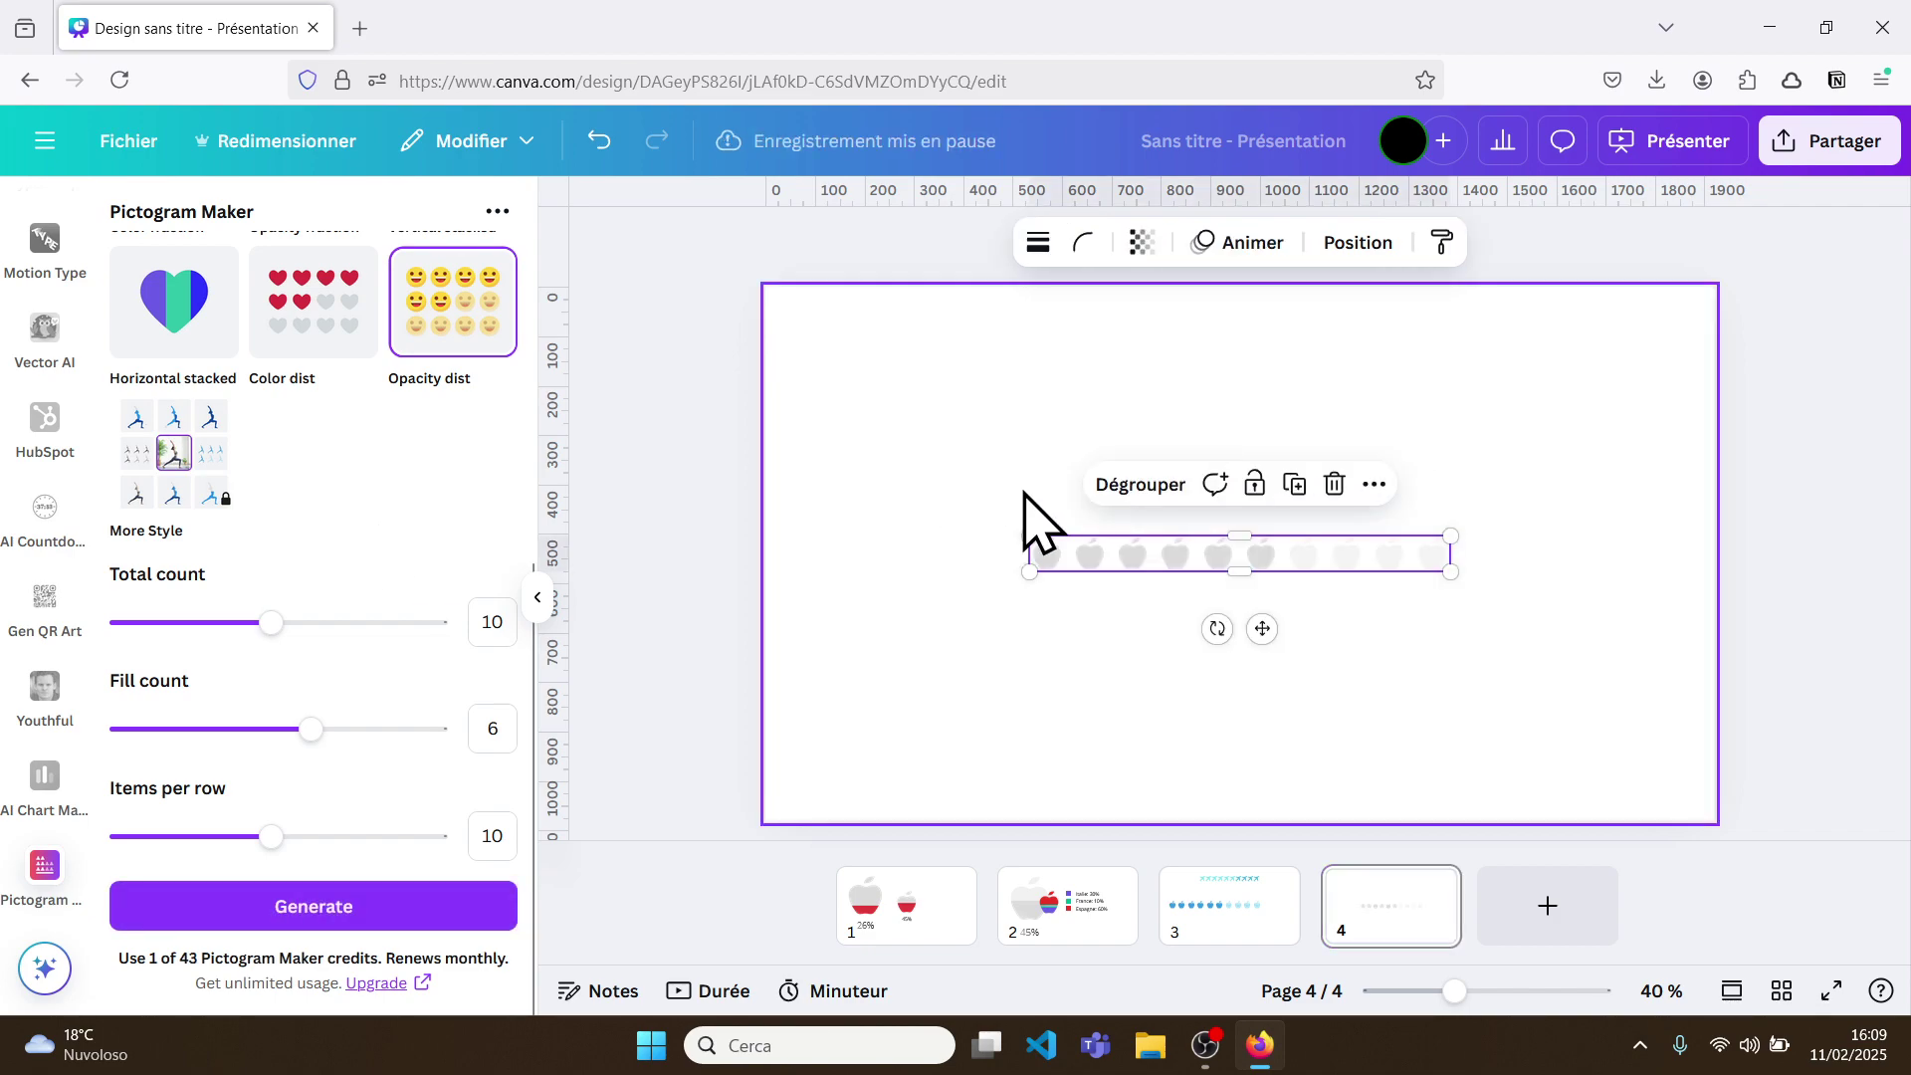
drag(1029, 535, 857, 520)
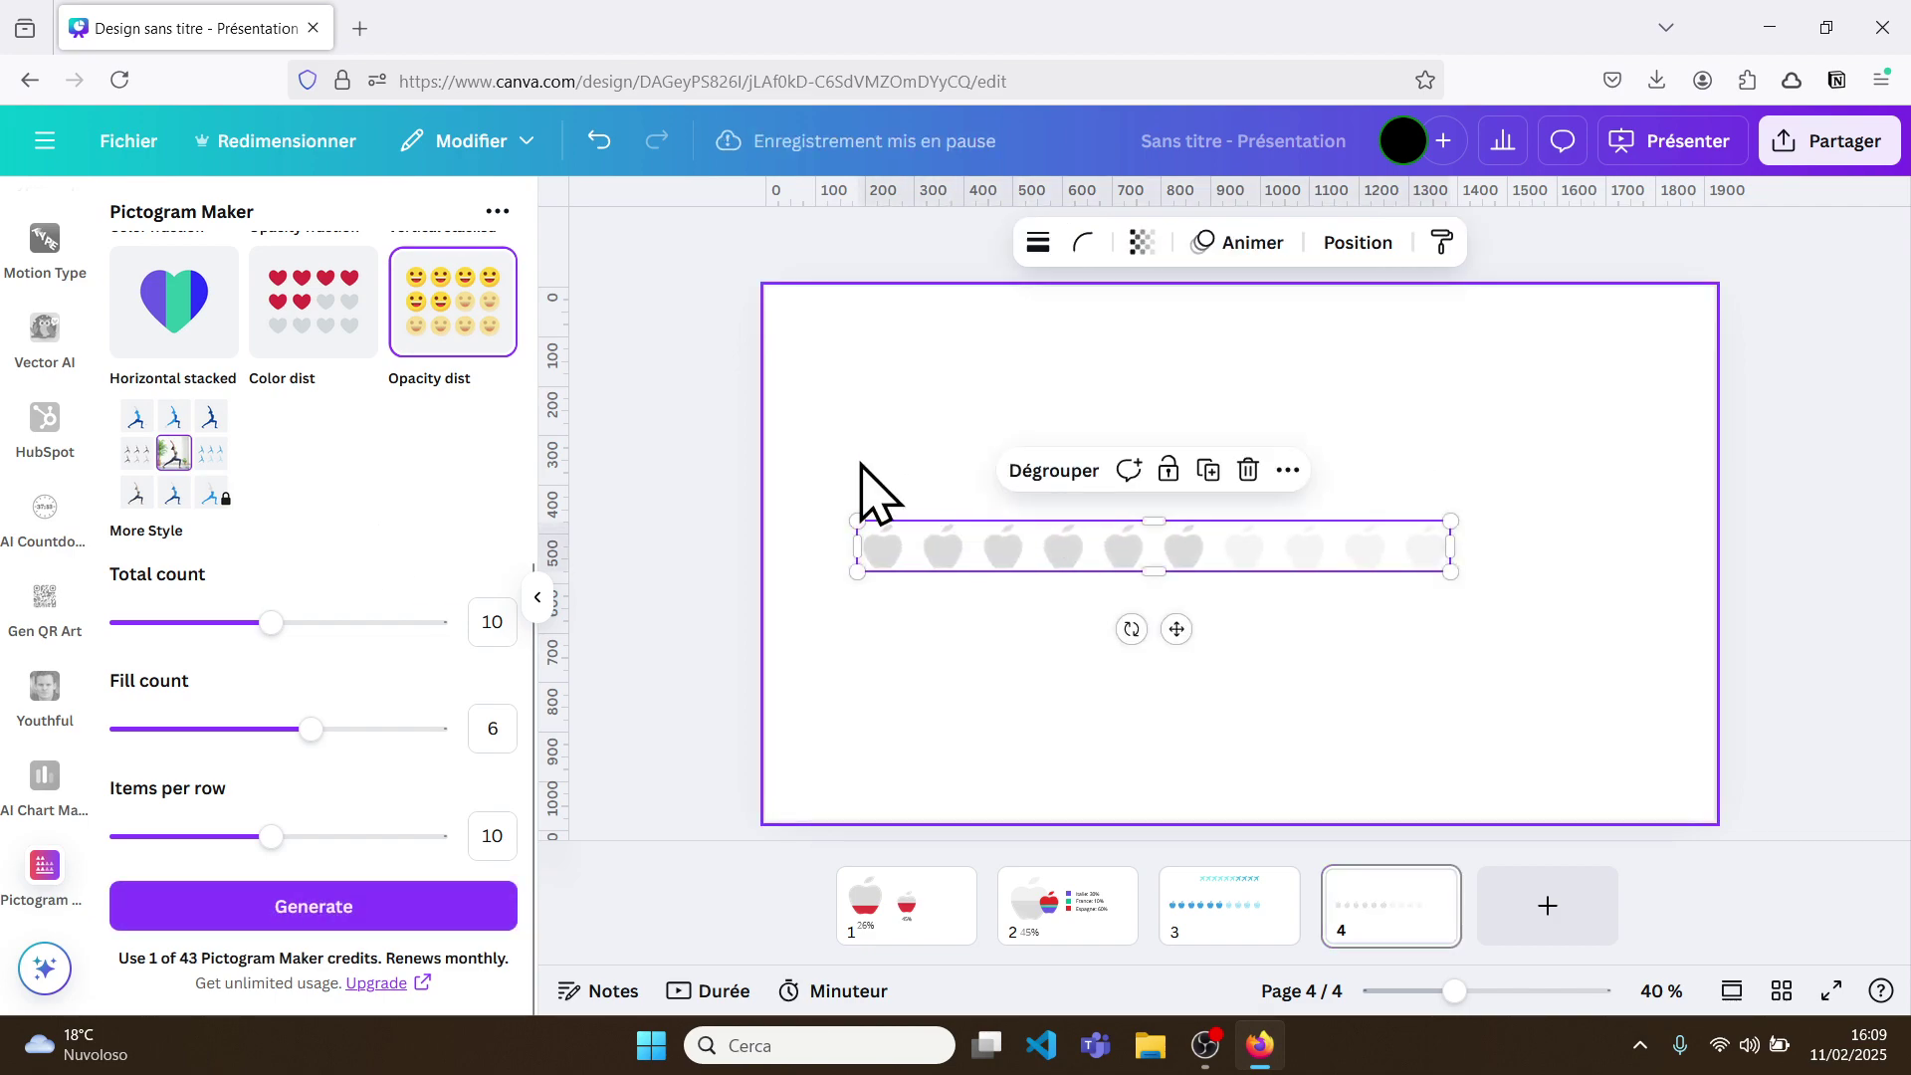
Examine the More Style image feature, return to the icon library to review its icons, styles and count settings, and deselect the apple row
click(186, 460)
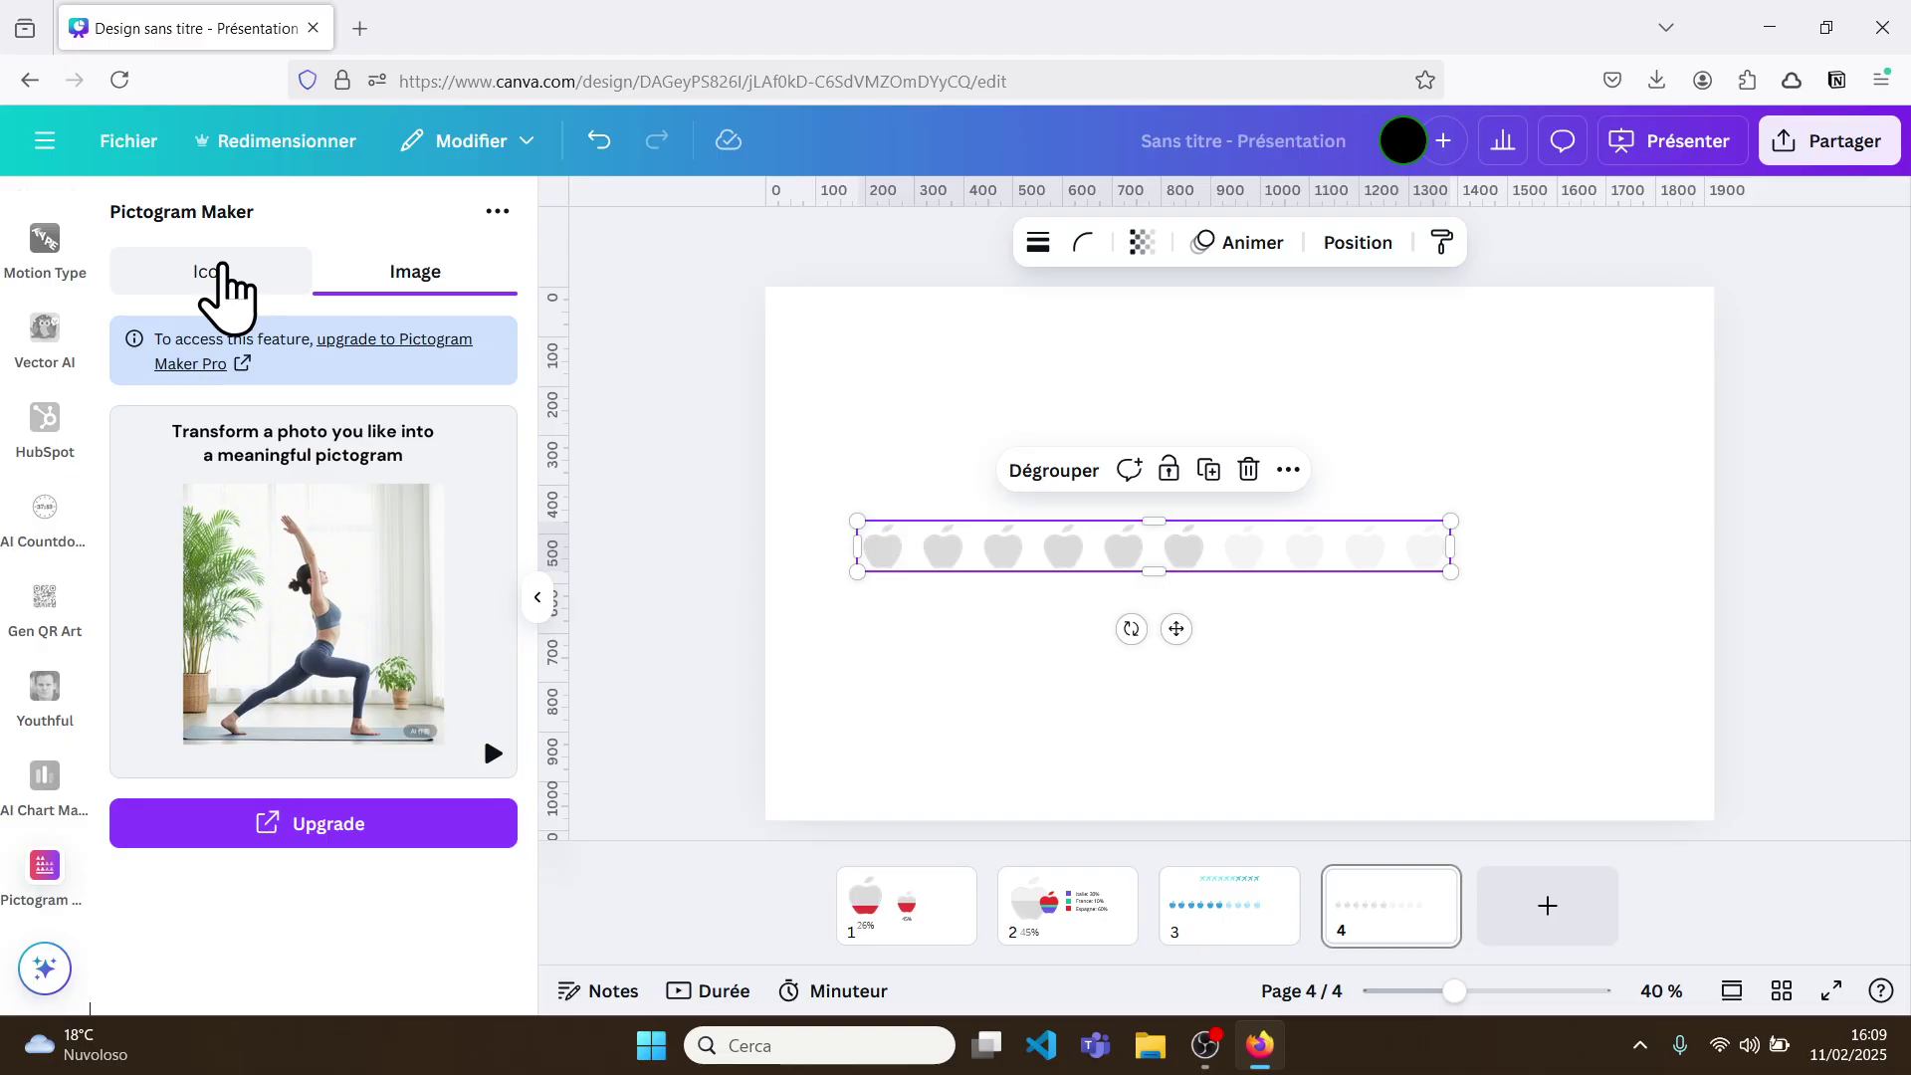
click(221, 269)
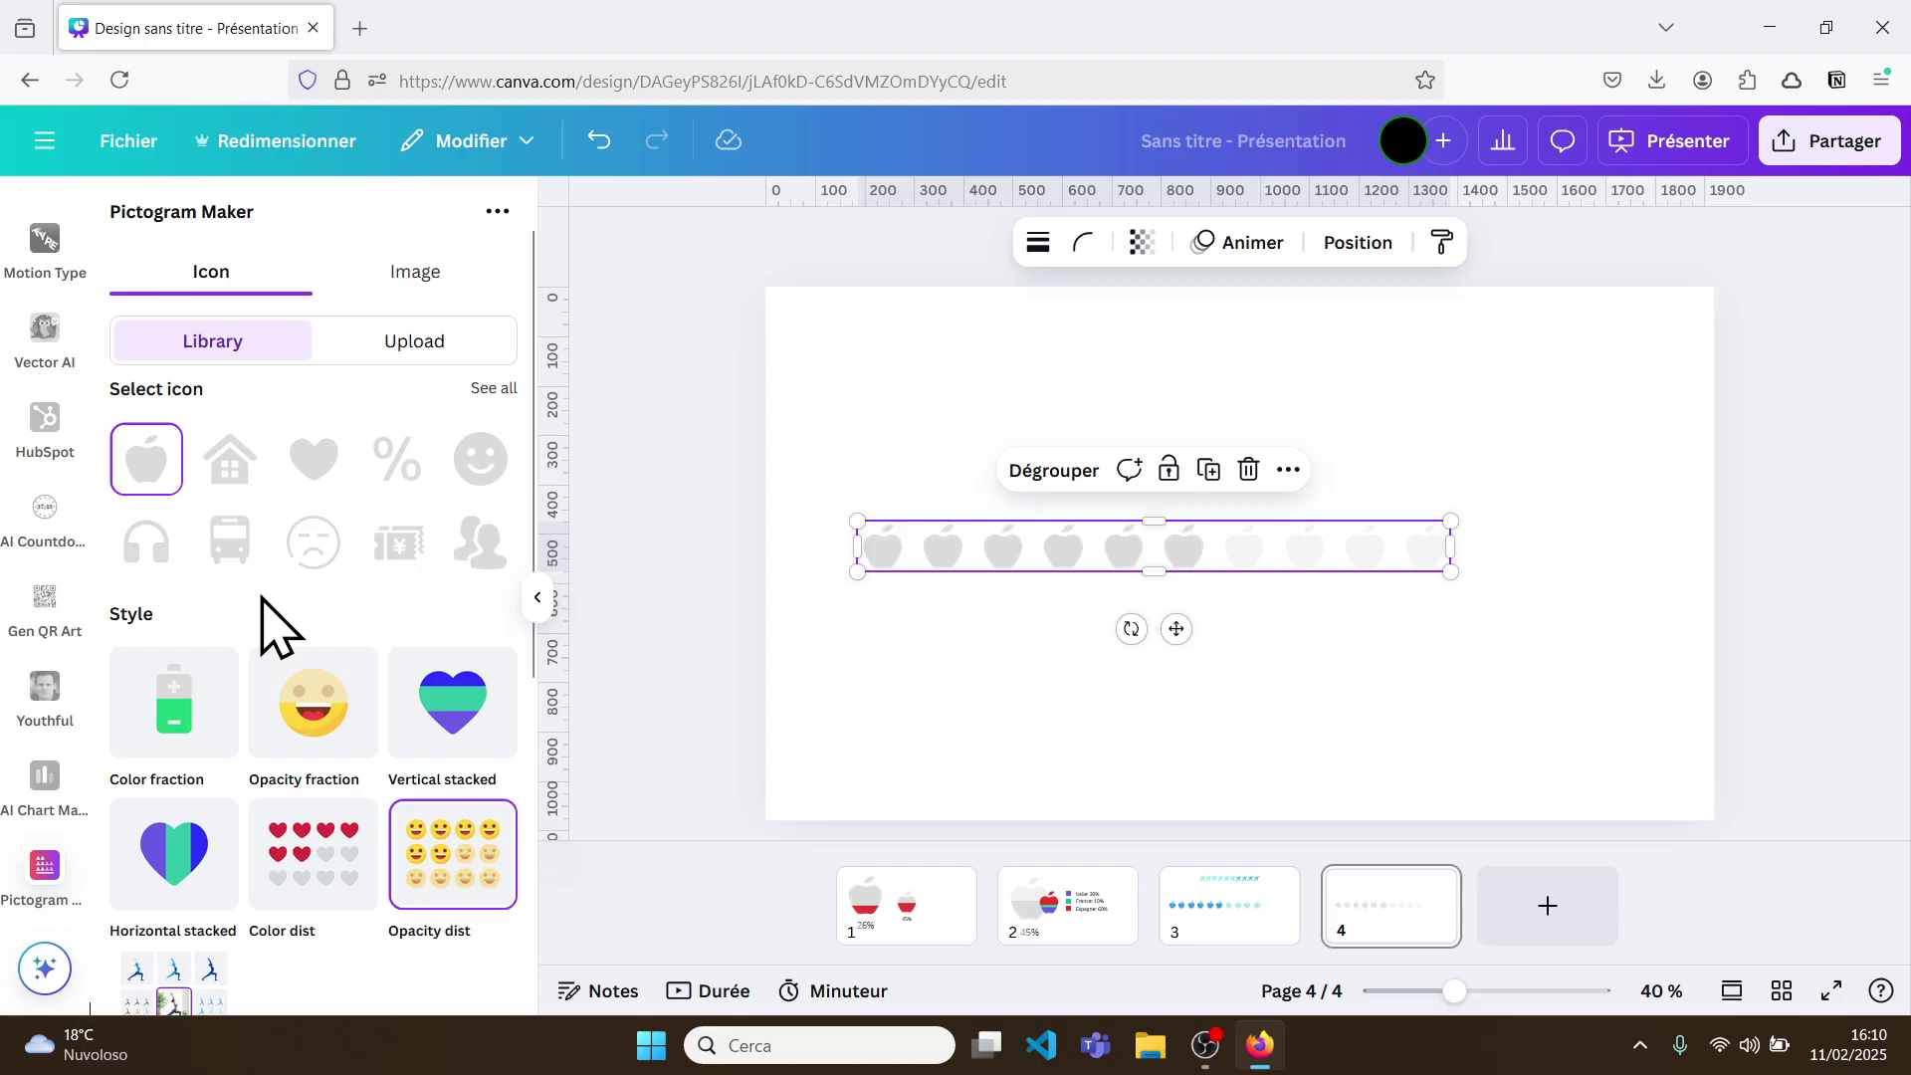
scroll(264, 600, down, 6)
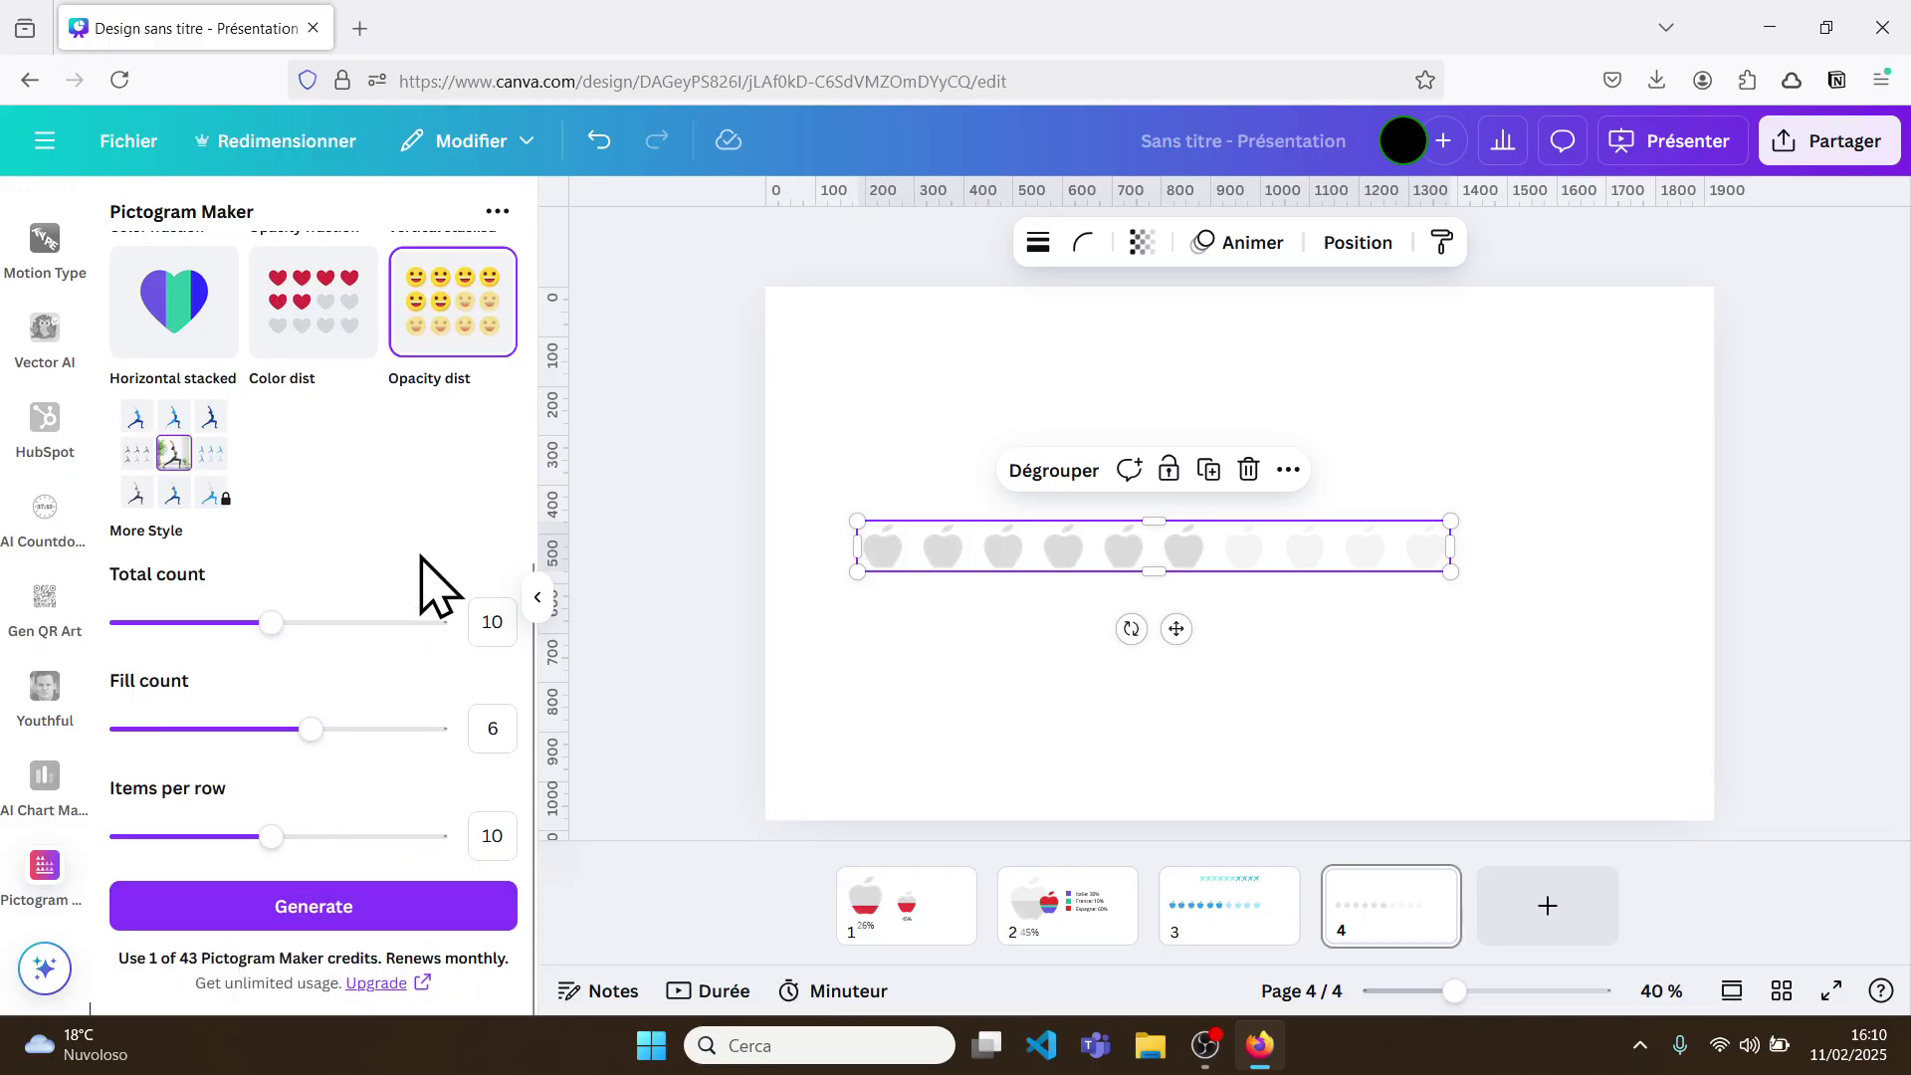
scroll(430, 582, up, 5)
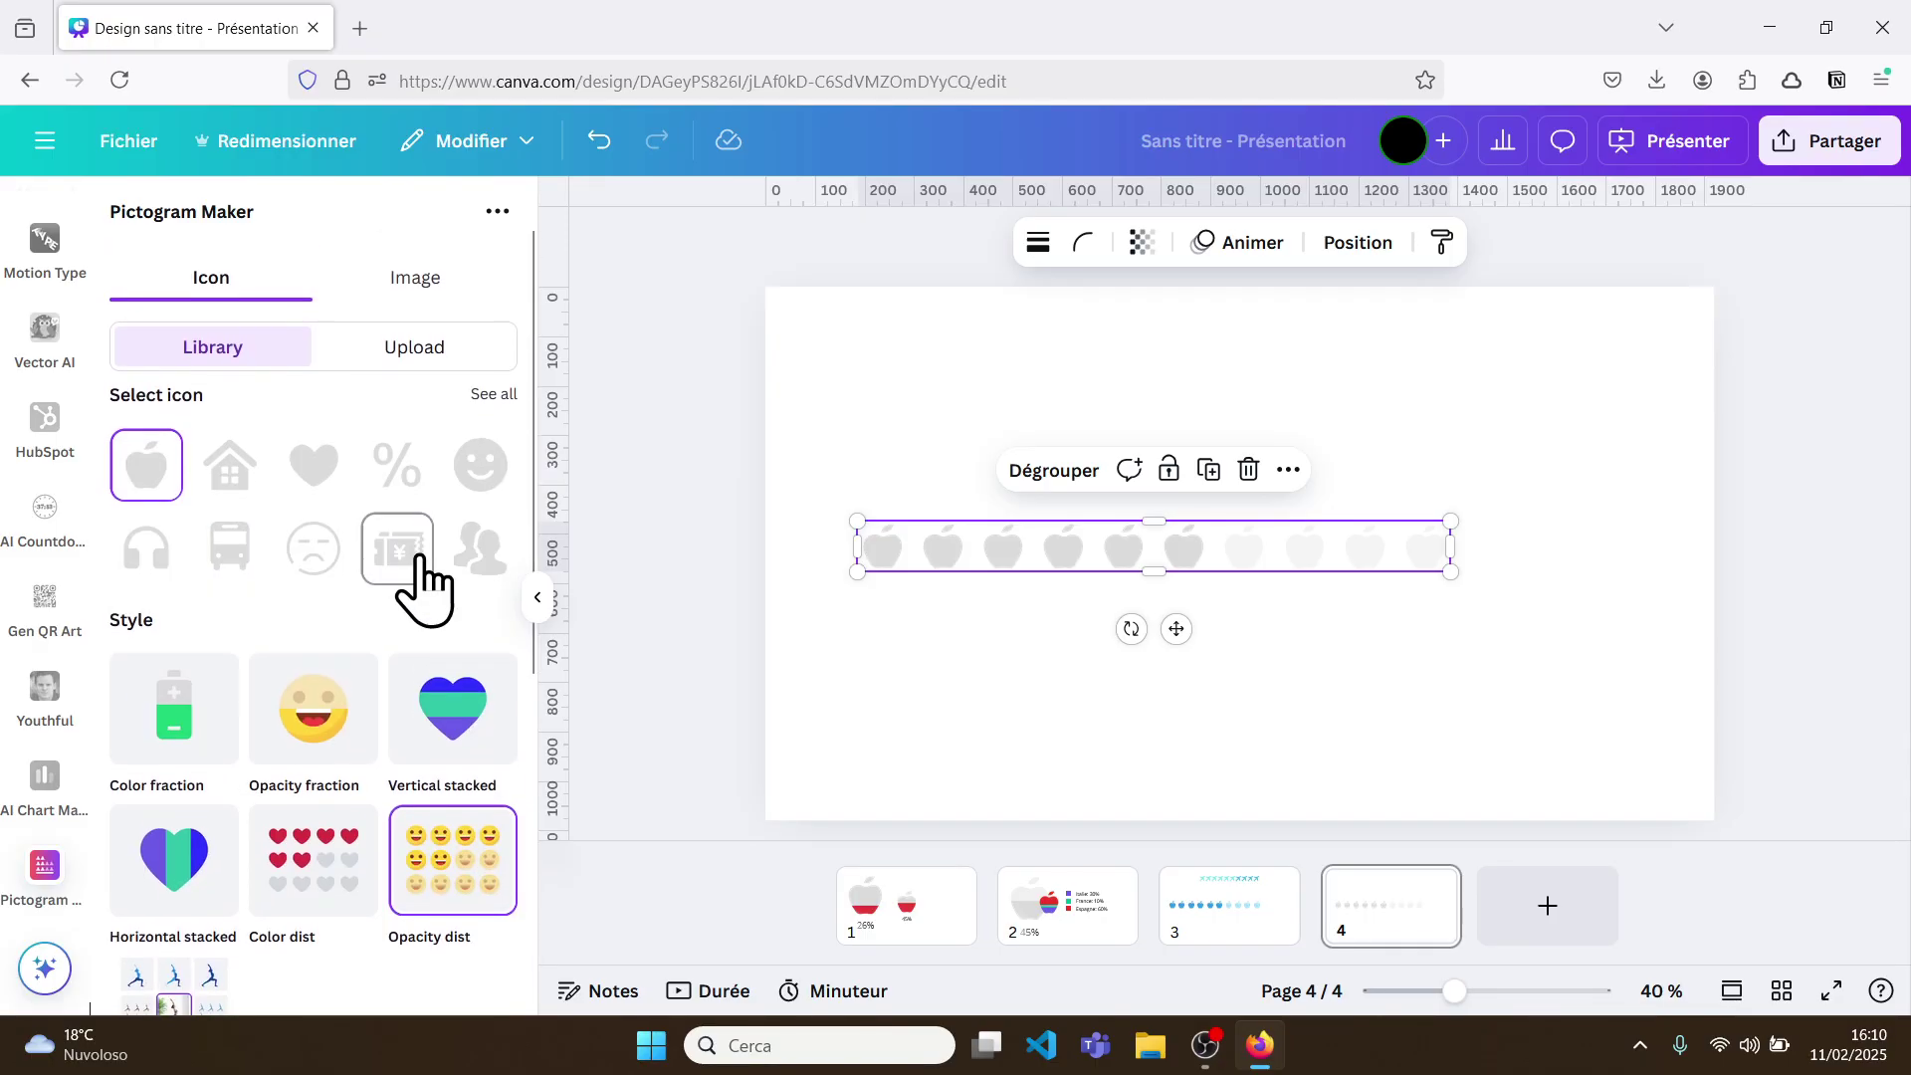
scroll(418, 555, down, 5)
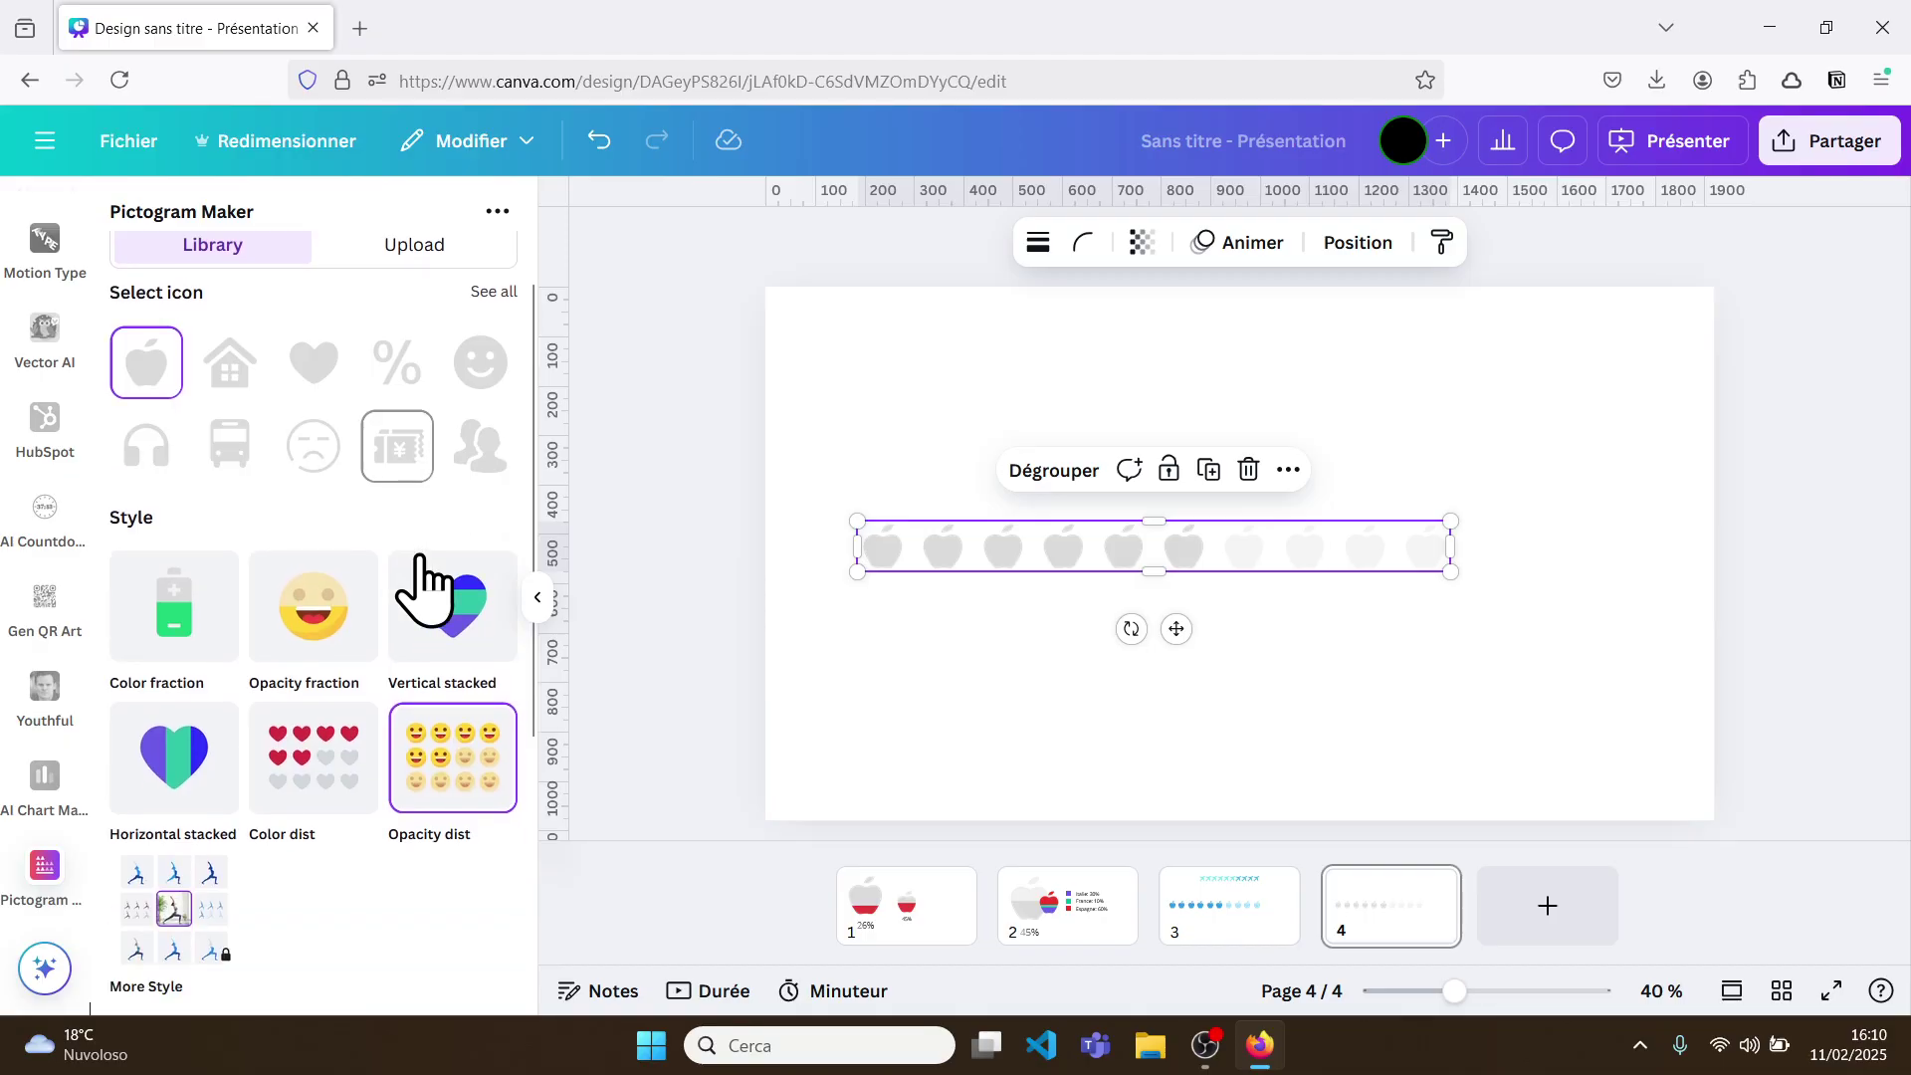
scroll(430, 583, up, 5)
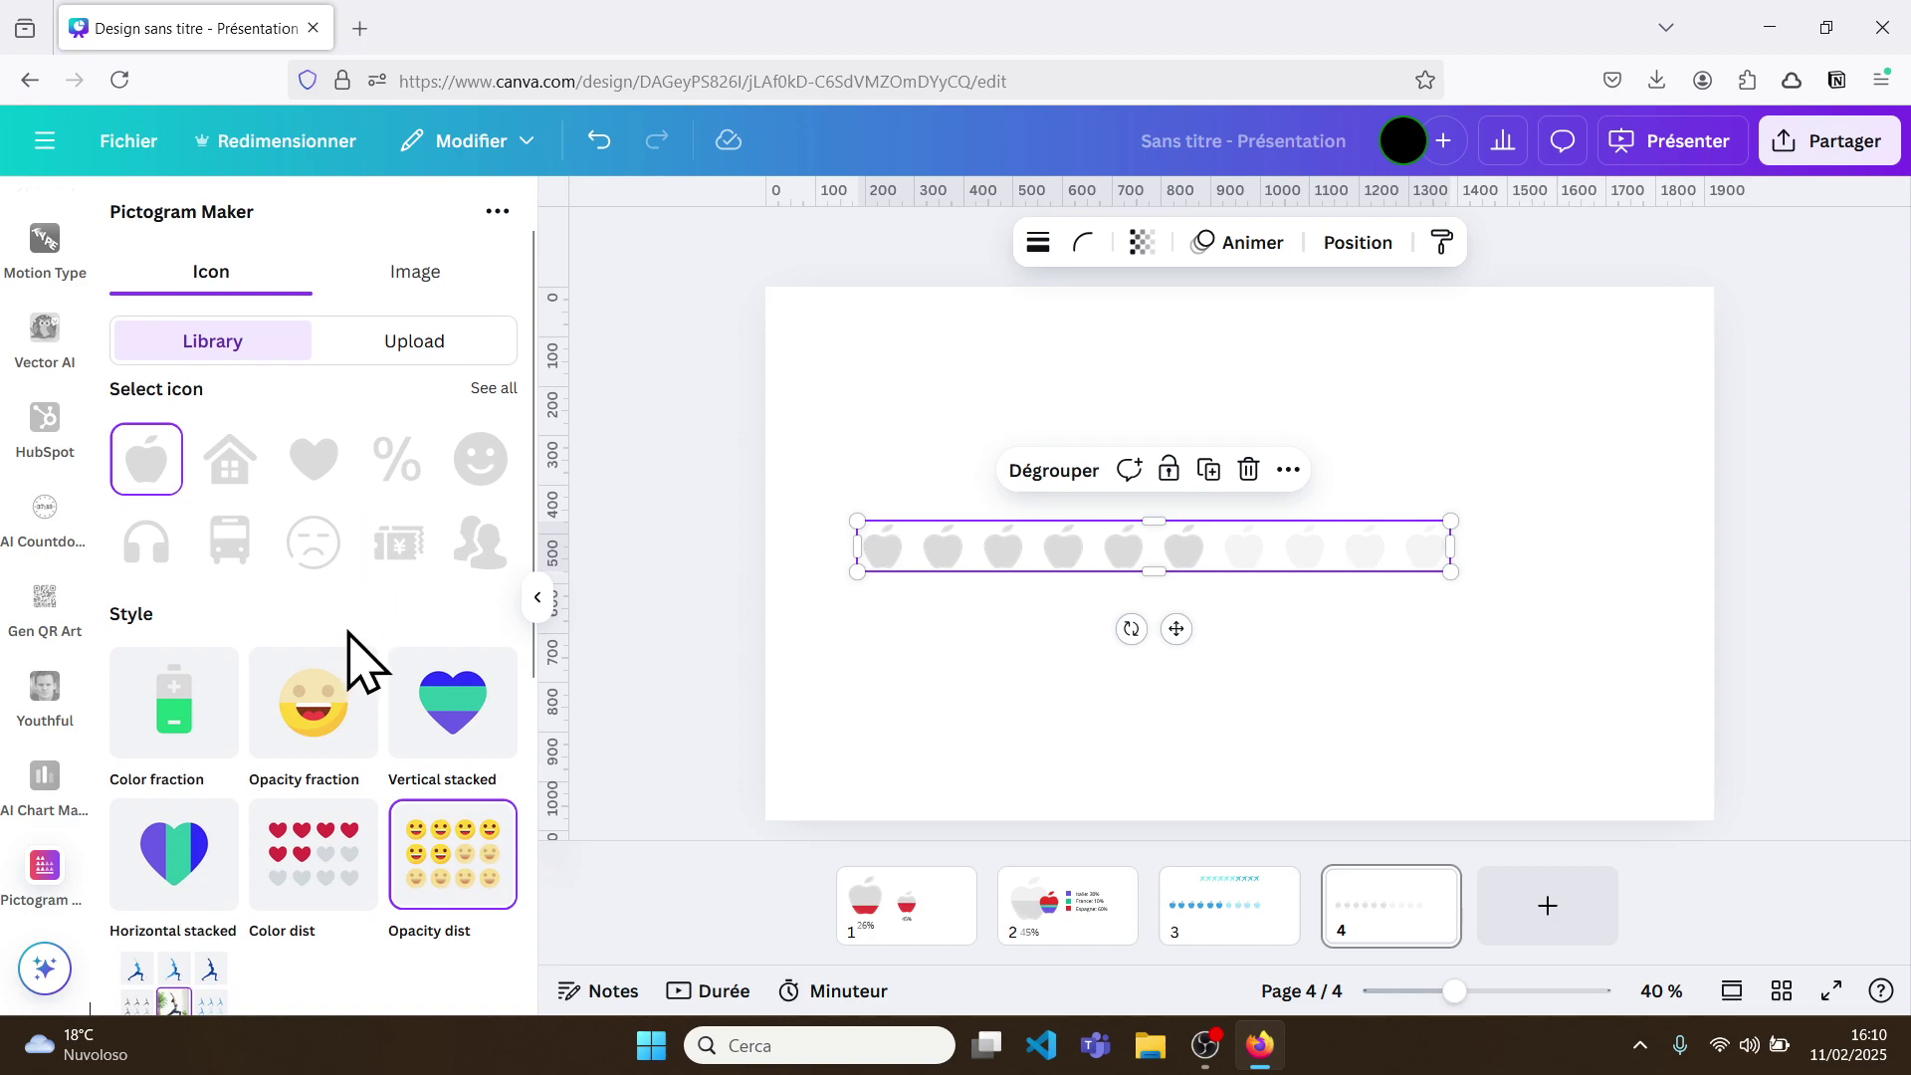
key(Escape)
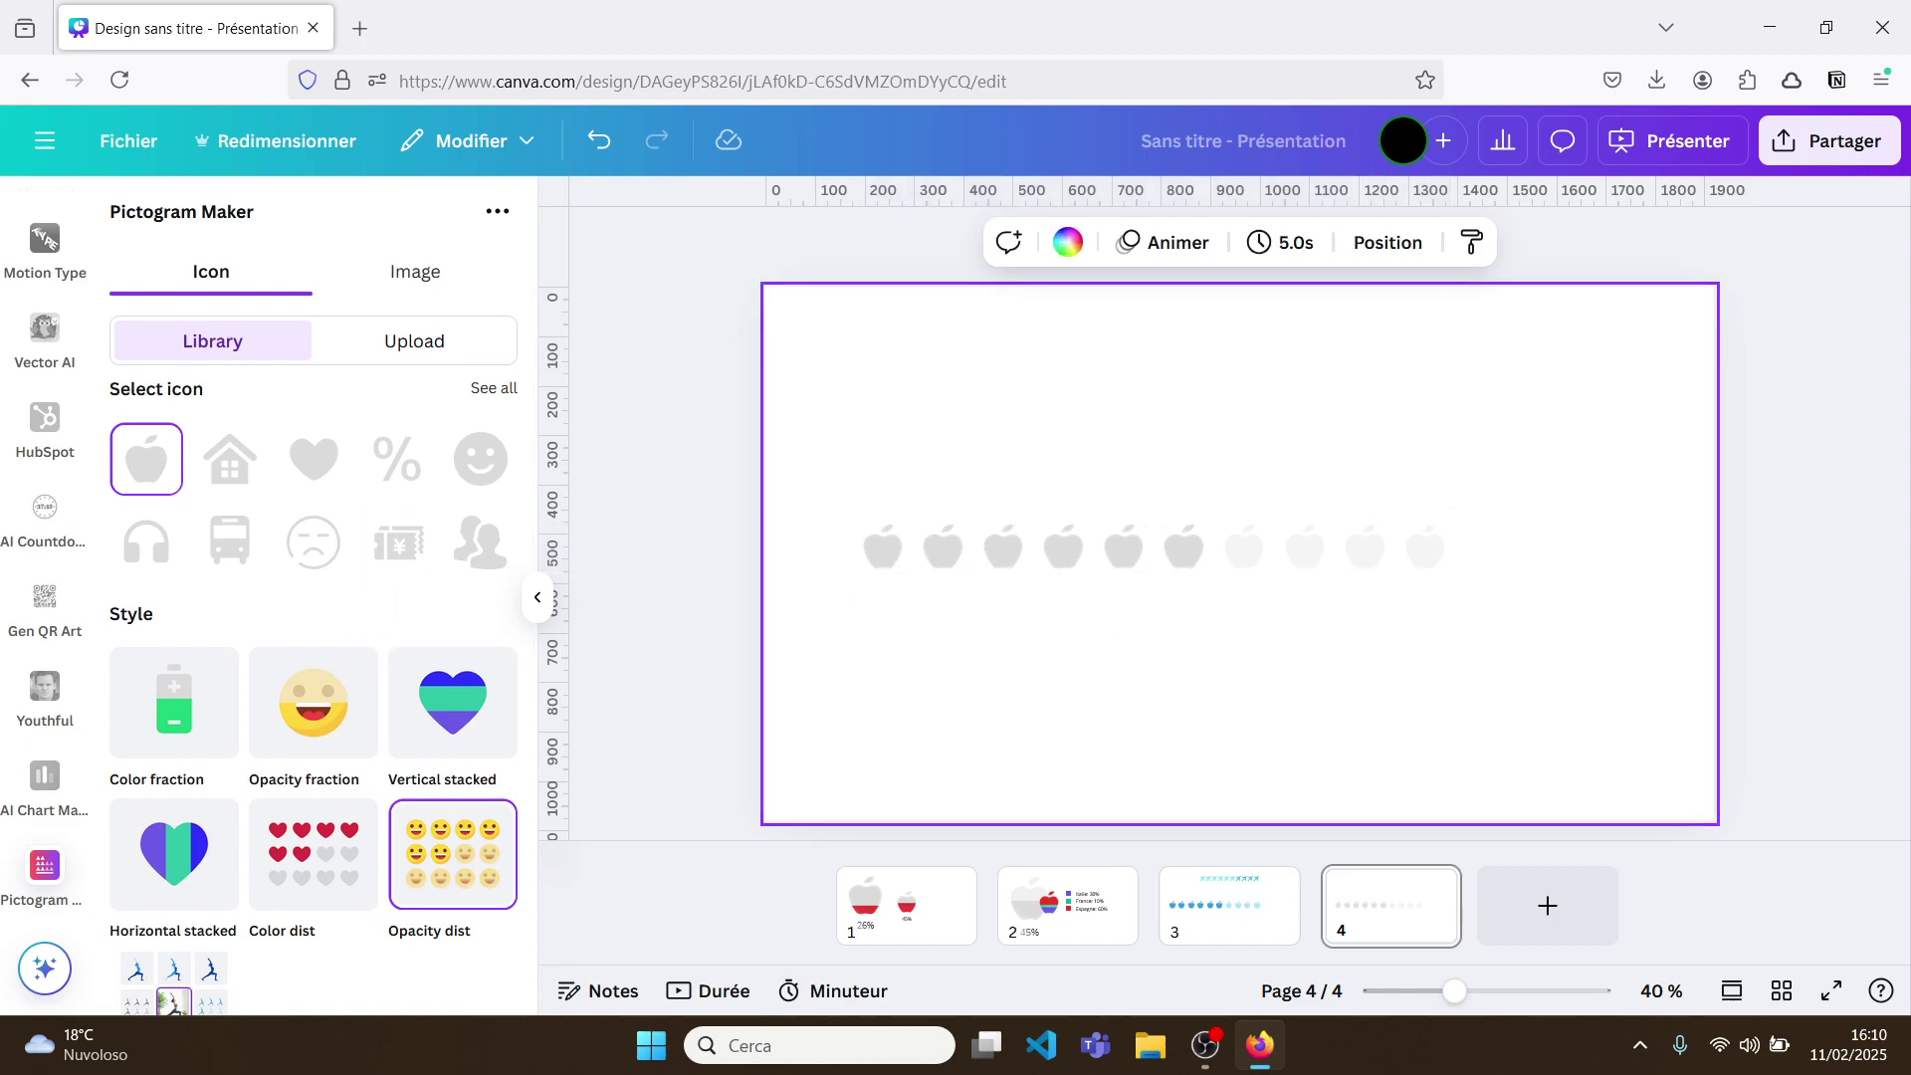